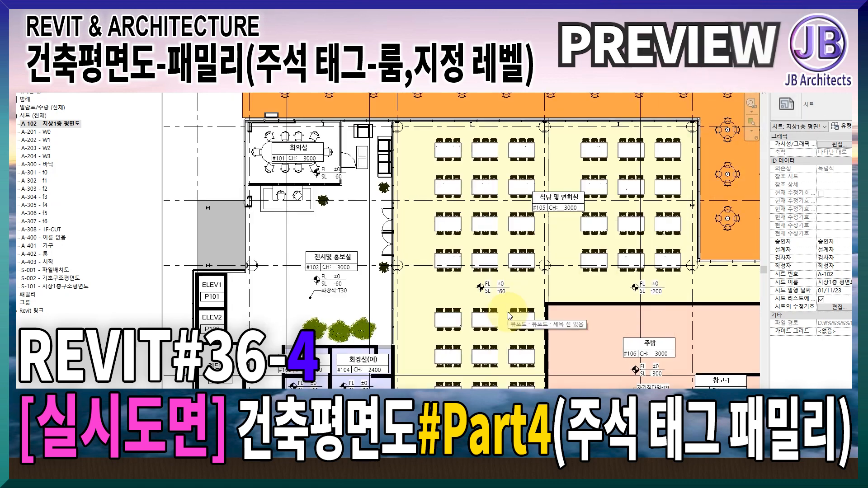
{"action": "scroll", "coordinate": [508, 311], "scroll_direction": "up", "scroll_amount": 3}
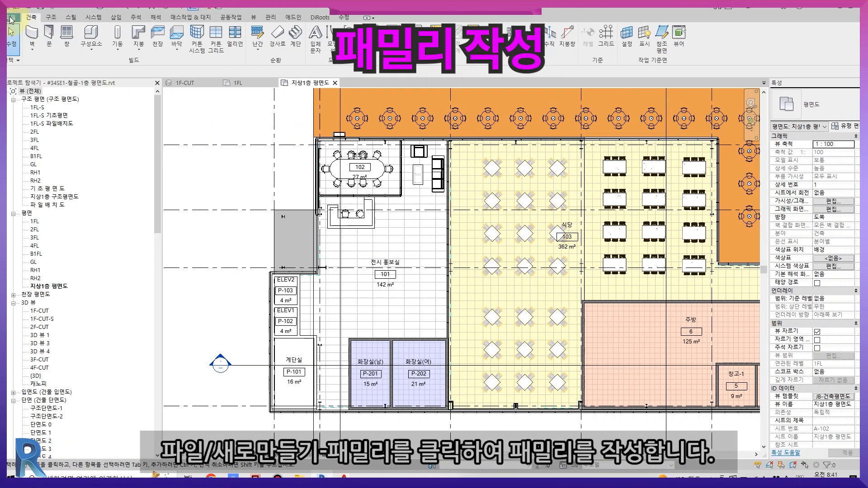
Create a new family from the 미터법 룸 태그.rft template in the 주석 folder
{"action": "left_click", "coordinate": [11, 17]}
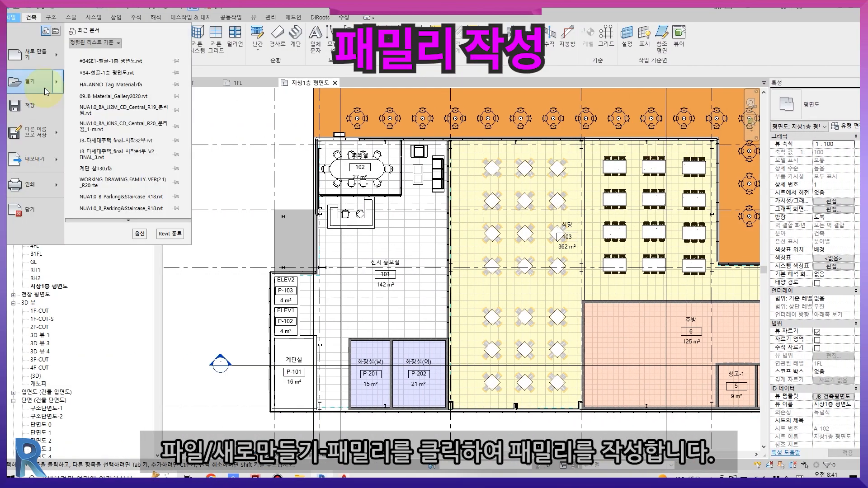
{"action": "mouse_move", "coordinate": [36, 55]}
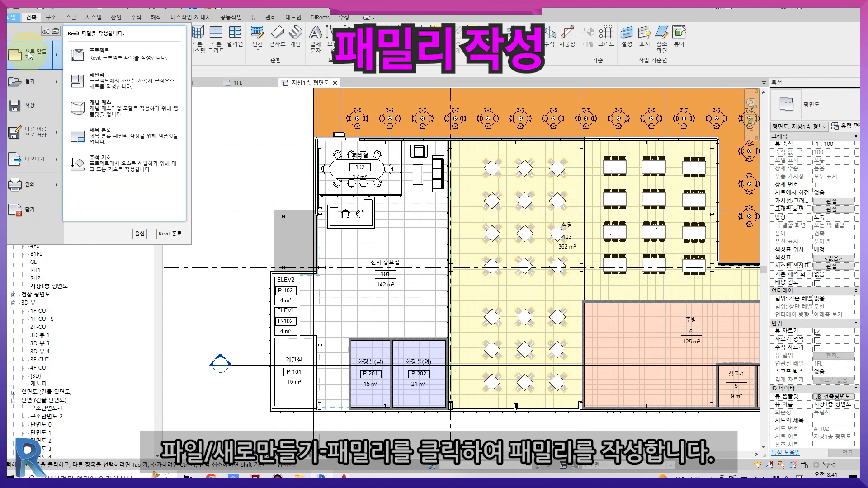
{"action": "left_click", "coordinate": [114, 86]}
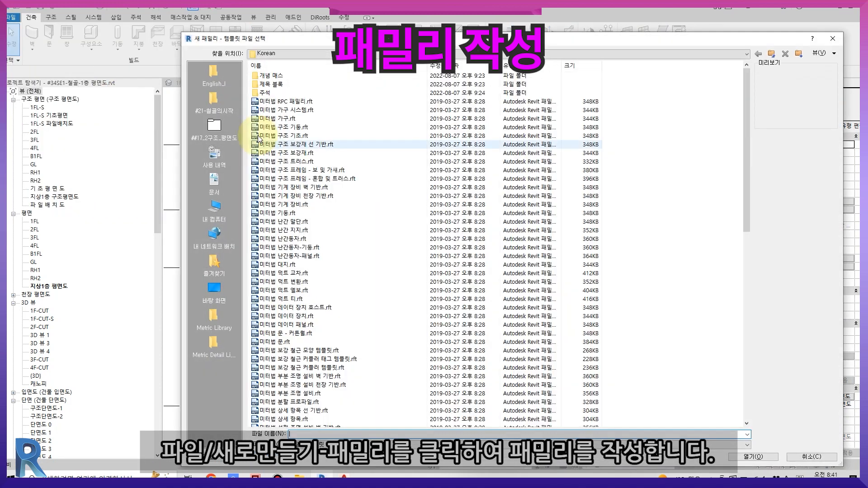
{"action": "double_click", "coordinate": [268, 98]}
{"action": "left_click", "coordinate": [271, 120]}
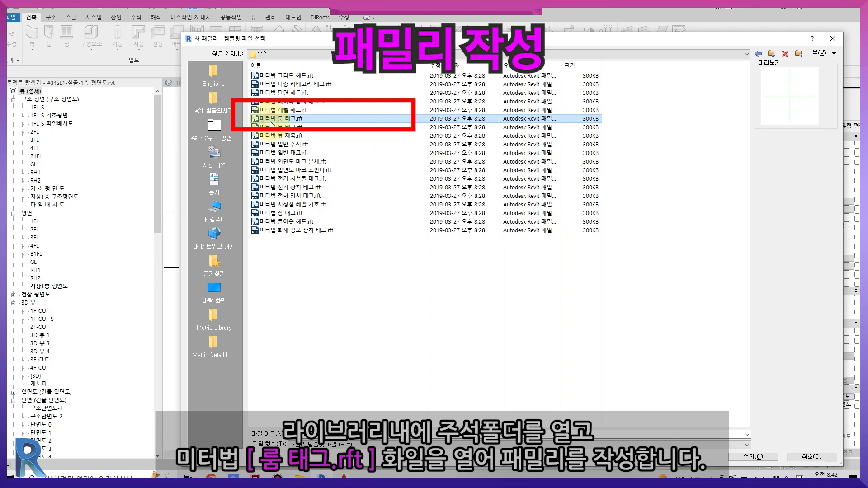
{"action": "double_click", "coordinate": [271, 120]}
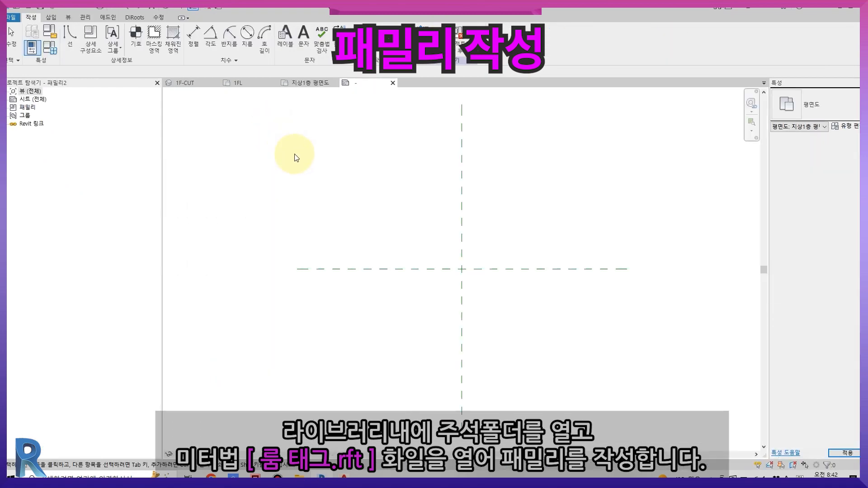
Draw a vertical line about 6.8 long and a horizontal line about 8.5 long, crossing where the reference planes intersect
{"action": "scroll", "coordinate": [492, 271], "scroll_direction": "up", "scroll_amount": 3}
{"action": "middle_click_drag", "start_coordinate": [474, 270], "coordinate": [417, 267]}
{"action": "middle_click_drag", "start_coordinate": [383, 241], "coordinate": [355, 238]}
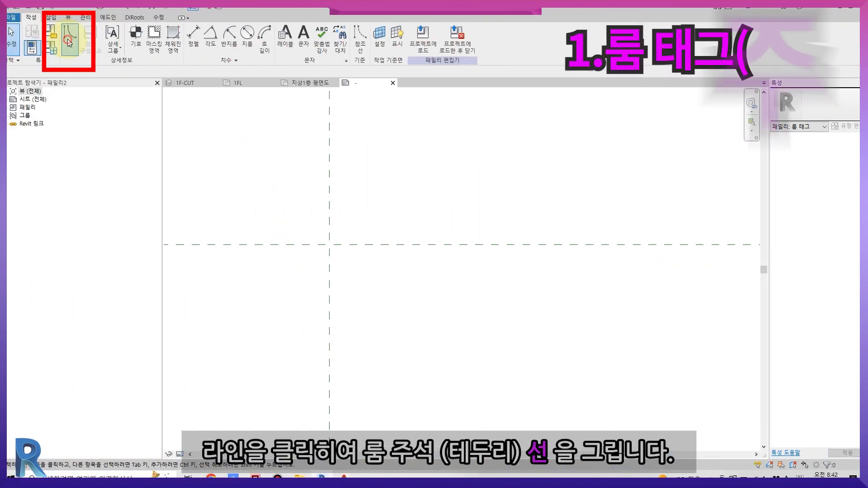
{"action": "left_click", "coordinate": [69, 42]}
{"action": "left_click", "coordinate": [329, 226]}
{"action": "key", "text": "Escape"}
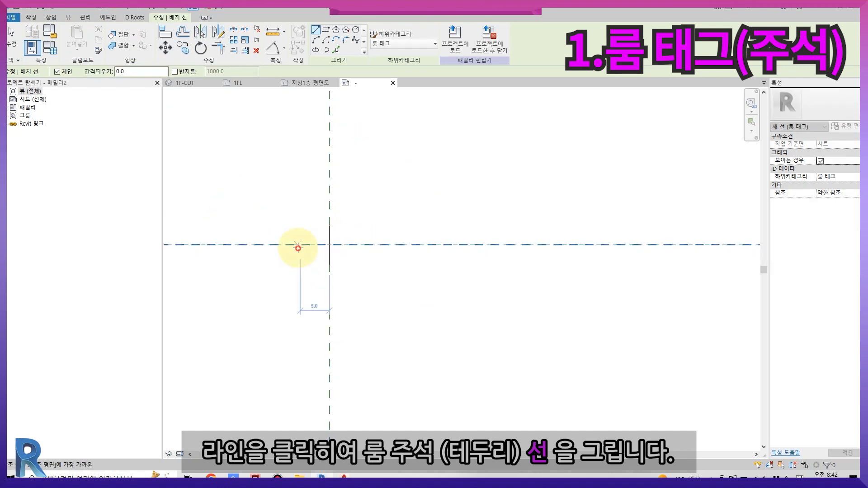
{"action": "left_click", "coordinate": [350, 244]}
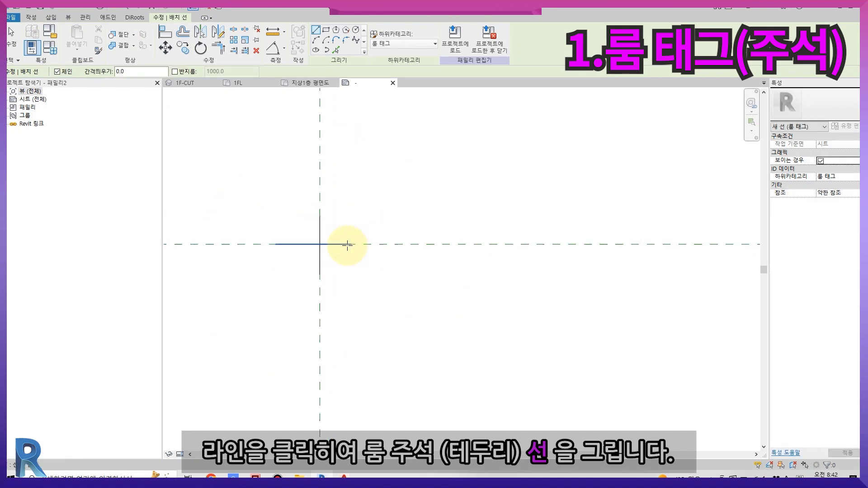
{"action": "key", "text": "Escape"}
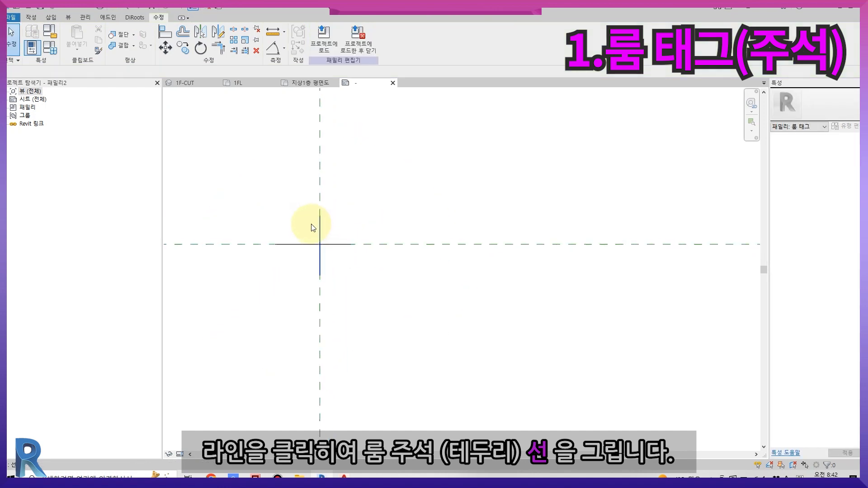
Try to copy the vertical line 5 to its left
{"action": "left_click", "coordinate": [318, 226]}
{"action": "key", "text": "c"}
{"action": "key", "text": "o"}
{"action": "left_click", "coordinate": [321, 226]}
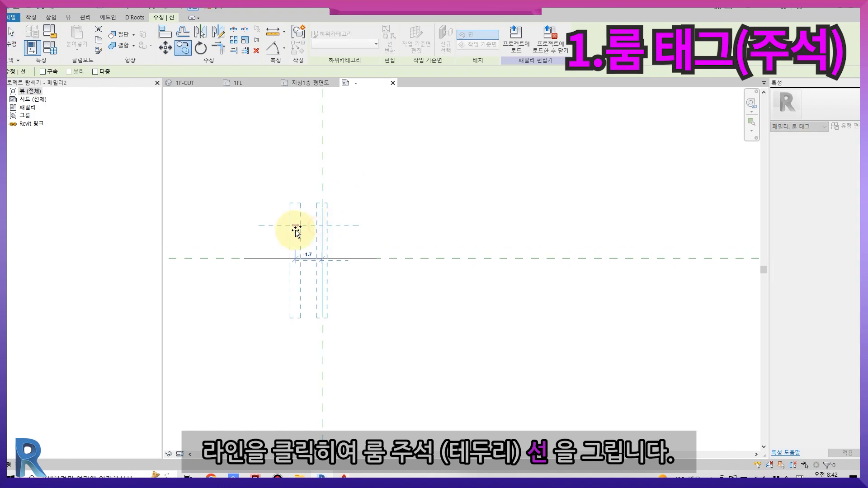
{"action": "type", "text": "5"}
{"action": "key", "text": "Return"}
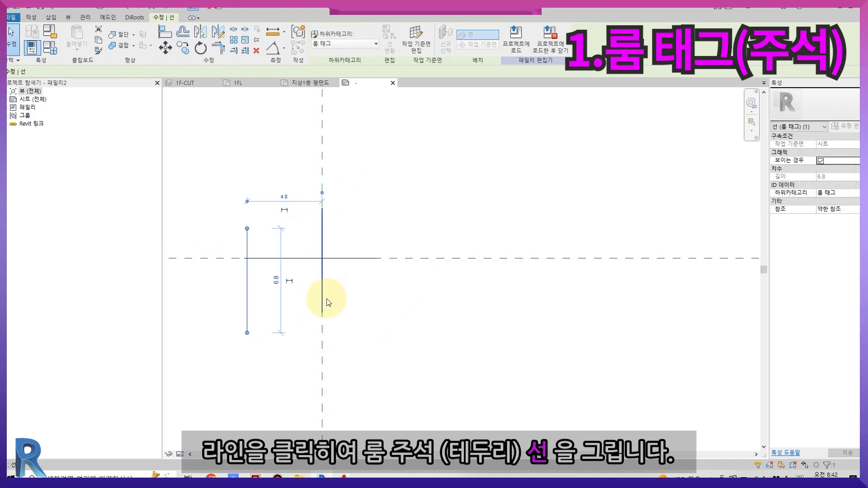
{"action": "key", "text": "Escape"}
{"action": "key", "text": "ctrl+z"}
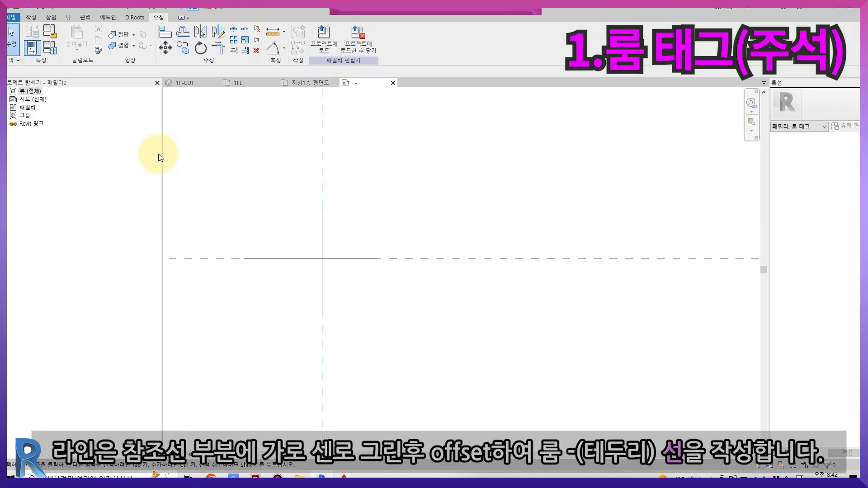
Offset copies of the vertical line 5 to its left and 10 to its right
{"action": "left_click", "coordinate": [186, 35]}
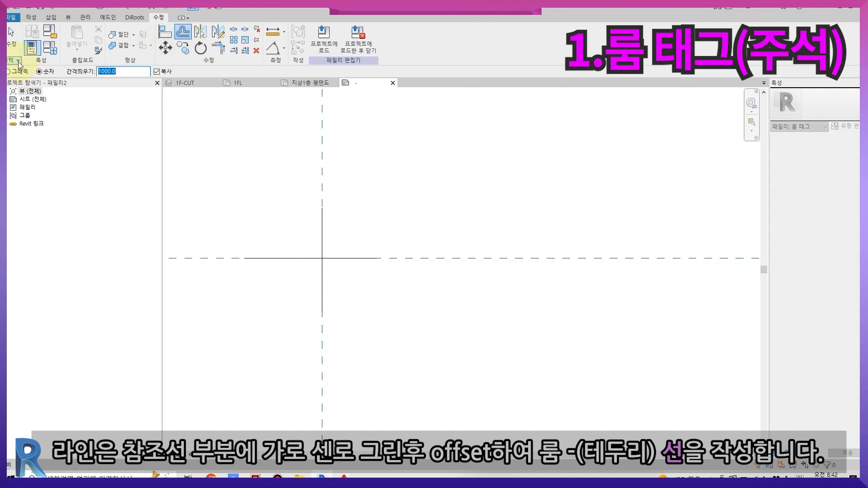
{"action": "key", "text": "Return"}
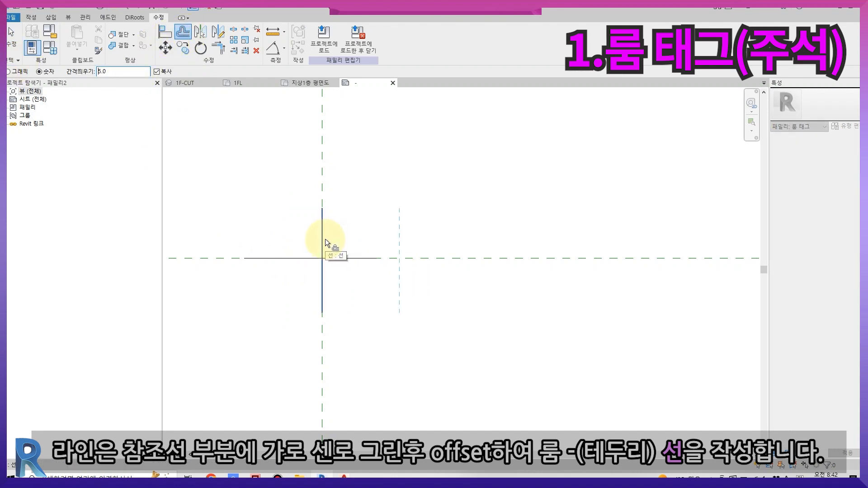
{"action": "left_click", "coordinate": [320, 242]}
{"action": "type", "text": "10"}
{"action": "left_click", "coordinate": [325, 211]}
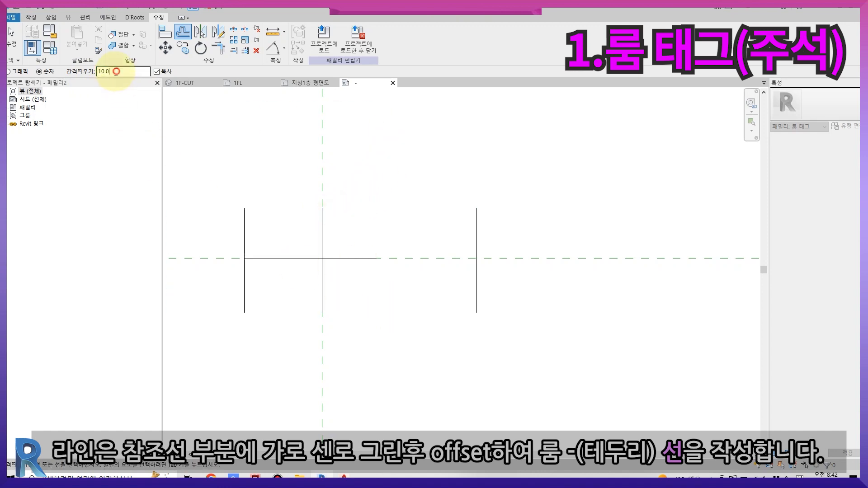
Offset copies of the horizontal line 5 above and 5 below it
{"action": "left_click", "coordinate": [368, 256]}
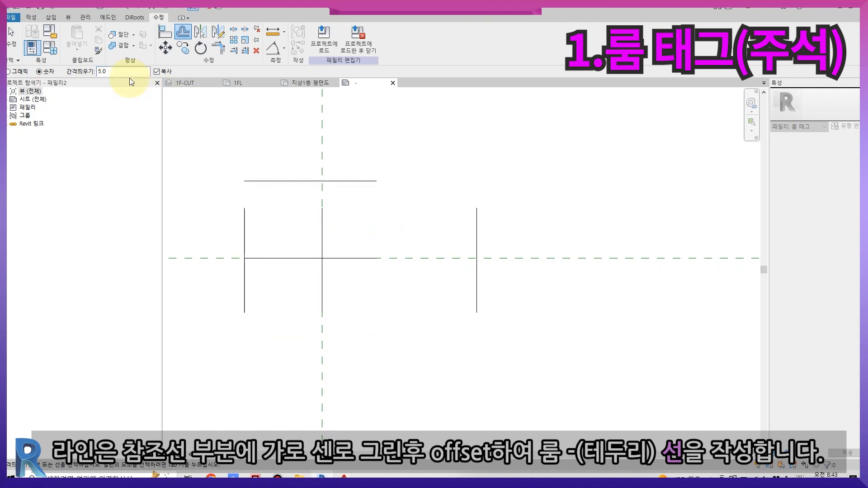
{"action": "left_click", "coordinate": [340, 261]}
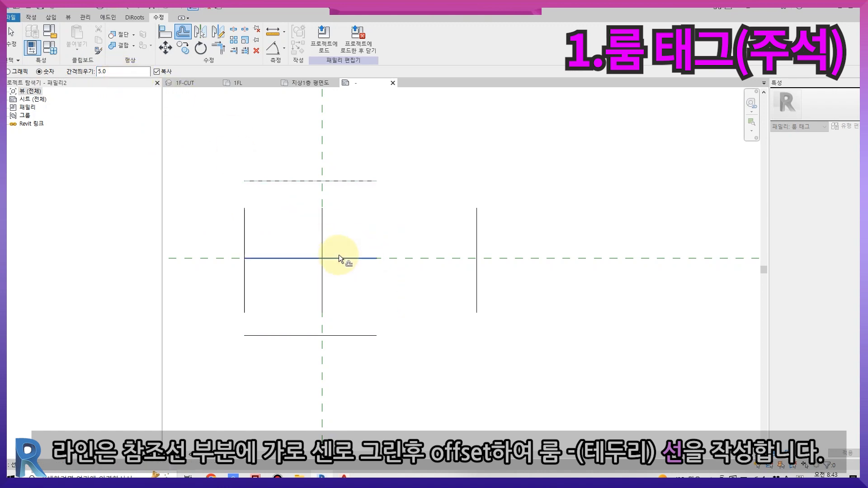
{"action": "key", "text": "Escape"}
Set the upper horizontal line's distance from the middle horizontal line to 6
{"action": "left_click", "coordinate": [340, 182]}
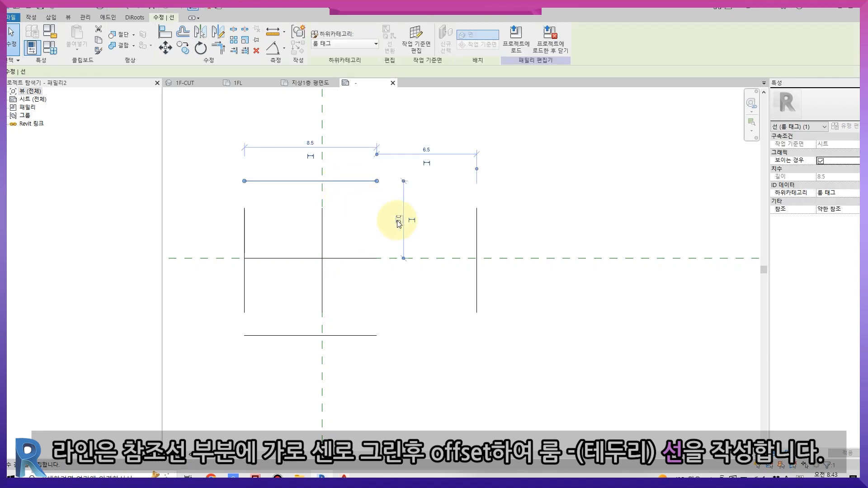
{"action": "left_click", "coordinate": [397, 221]}
{"action": "type", "text": "6"}
{"action": "key", "text": "Return"}
{"action": "left_click", "coordinate": [418, 231]}
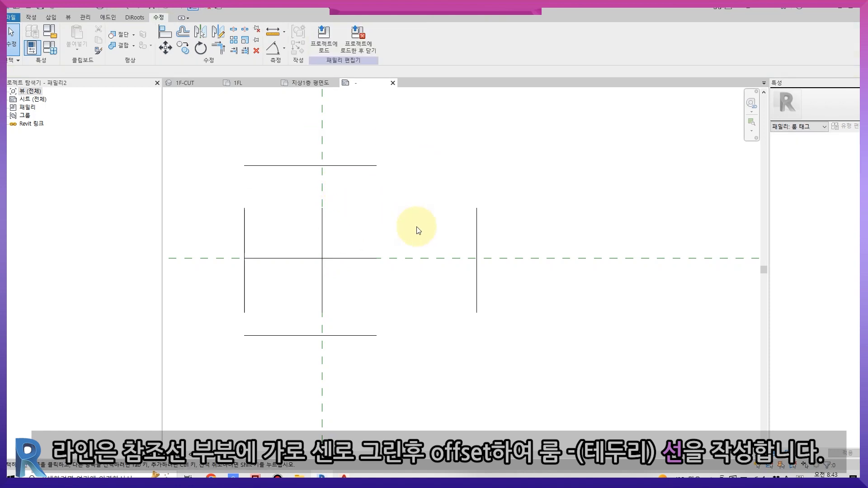
Trim and extend the four outer lines to corners so they form a closed rectangular border
{"action": "key", "text": "t"}
{"action": "key", "text": "r"}
{"action": "left_click", "coordinate": [476, 225]}
{"action": "left_click", "coordinate": [357, 166]}
{"action": "left_click", "coordinate": [244, 253]}
{"action": "left_click", "coordinate": [244, 299]}
{"action": "left_click", "coordinate": [275, 336]}
{"action": "left_click", "coordinate": [478, 313]}
Set the right border line's distance from the vertical reference plane to 15
{"action": "left_click", "coordinate": [476, 310]}
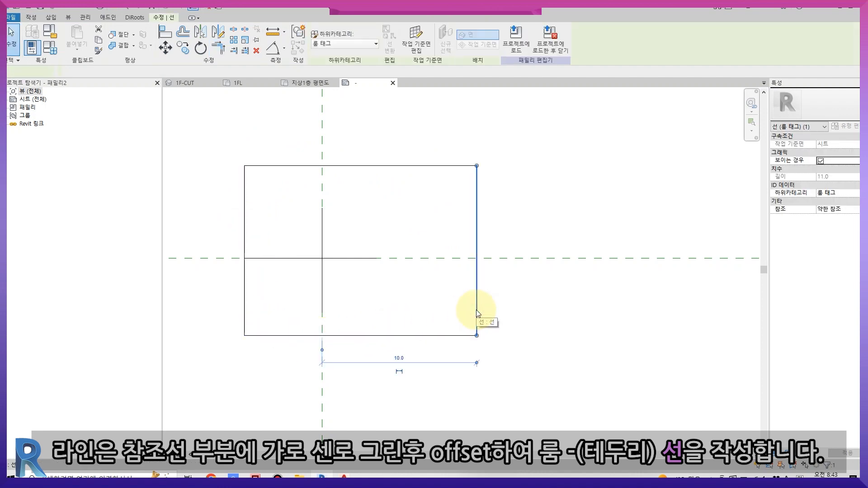
{"action": "left_click", "coordinate": [400, 358]}
{"action": "type", "text": "15"}
{"action": "key", "text": "Return"}
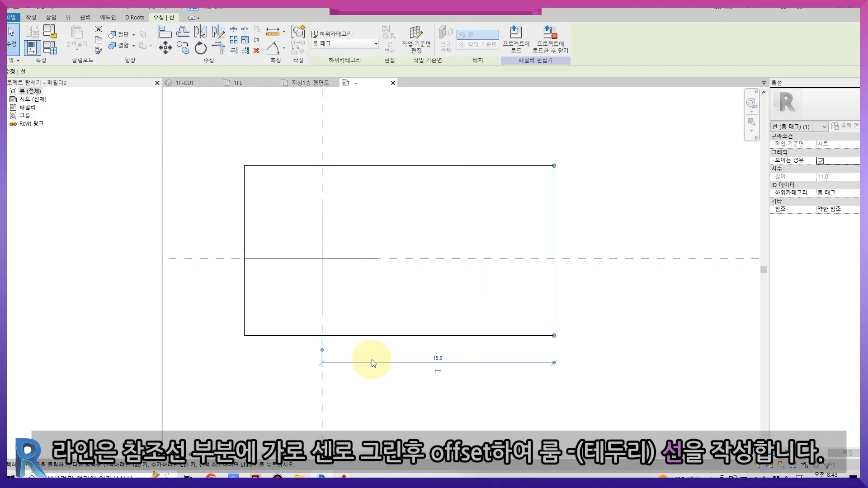
Extend the inner vertical line to the upper and lower borders and the inner horizontal line to the right border
{"action": "left_click", "coordinate": [365, 359]}
{"action": "left_click", "coordinate": [345, 337]}
{"action": "left_click", "coordinate": [322, 311]}
{"action": "left_click", "coordinate": [557, 272]}
{"action": "left_click", "coordinate": [370, 259]}
{"action": "left_click", "coordinate": [334, 166]}
{"action": "left_click", "coordinate": [322, 209]}
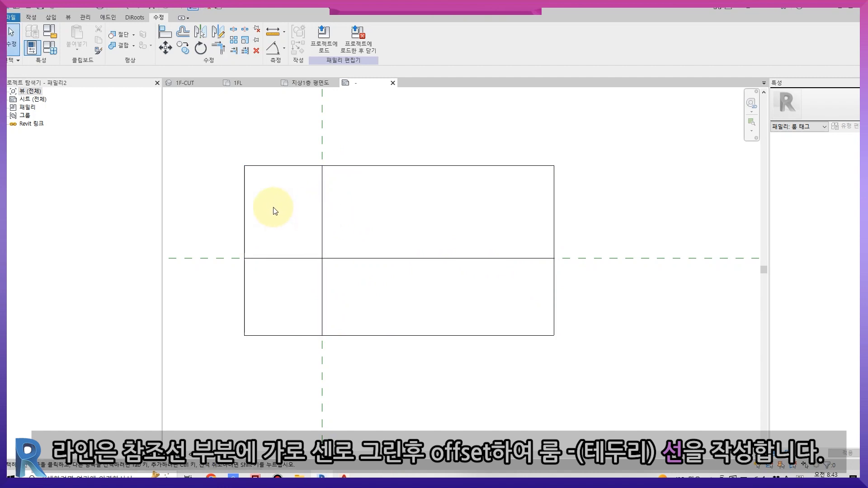
Set the left border line's distance from the inner vertical line to 10
{"action": "left_click", "coordinate": [245, 194]}
{"action": "left_click", "coordinate": [278, 135]}
{"action": "type", "text": "10"}
{"action": "key", "text": "Return"}
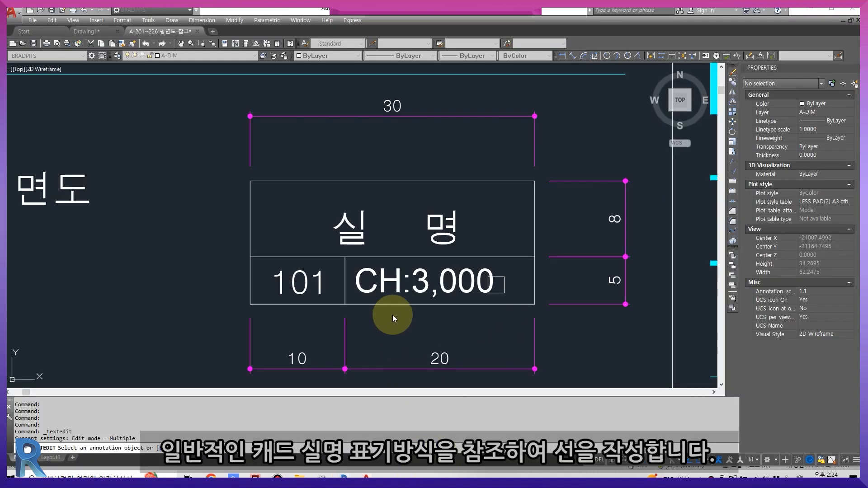
Check the room-name box in the AutoCAD reference drawing and set the Revit tag's right border line 20 from the vertical reference plane
{"action": "scroll", "coordinate": [393, 316], "scroll_direction": "down", "scroll_amount": 2}
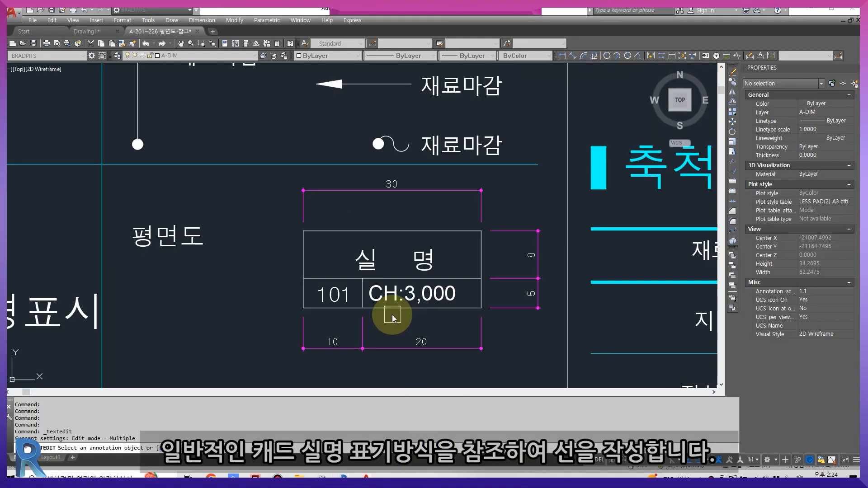
{"action": "scroll", "coordinate": [405, 233], "scroll_direction": "up", "scroll_amount": 2}
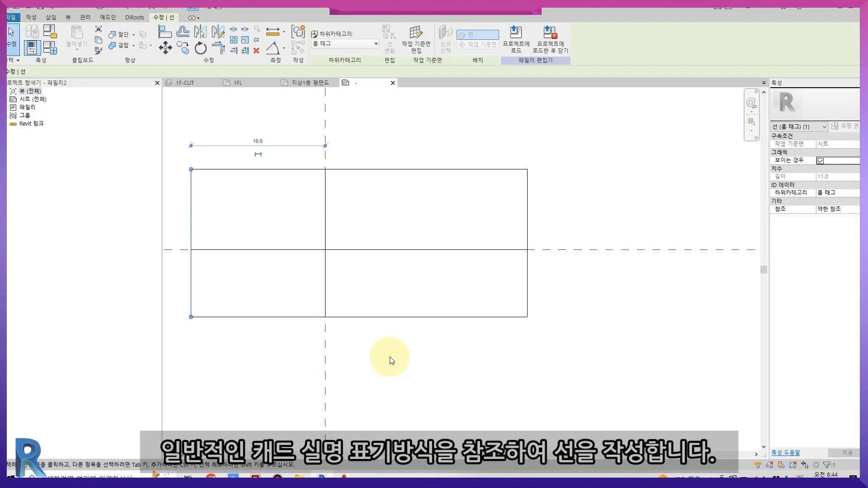
{"action": "left_click", "coordinate": [525, 201]}
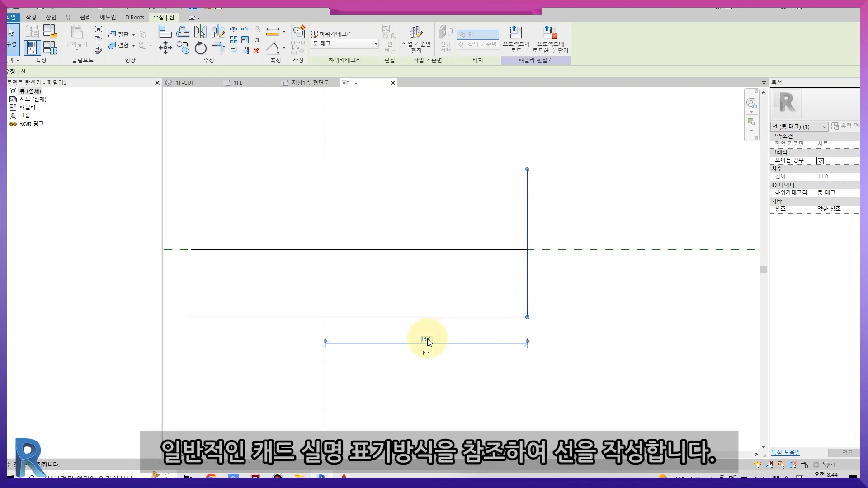
{"action": "left_click", "coordinate": [426, 339]}
{"action": "type", "text": "20"}
{"action": "key", "text": "Return"}
{"action": "key", "text": "Escape"}
Trim the inner vertical line to the horizontal divider, keeping only the part below it
{"action": "middle_click_drag", "start_coordinate": [428, 341], "coordinate": [444, 364]}
{"action": "key", "text": "t"}
{"action": "key", "text": "r"}
{"action": "left_click", "coordinate": [380, 274]}
{"action": "left_click", "coordinate": [338, 292]}
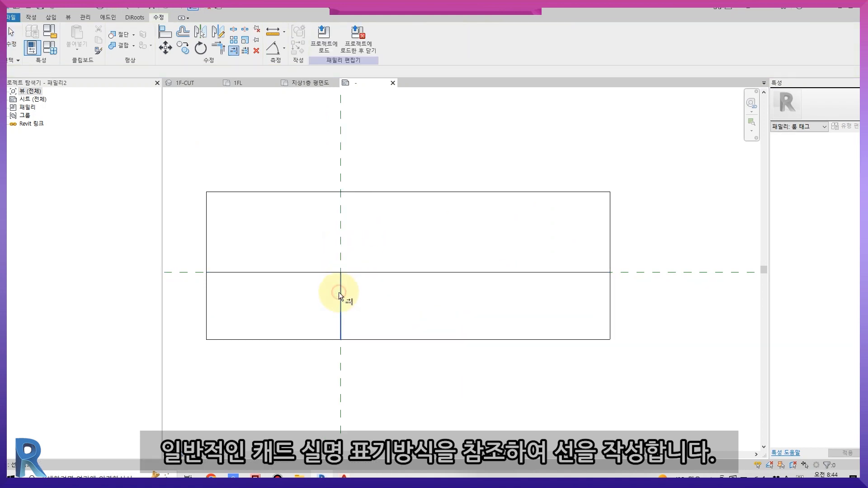
{"action": "key", "text": "Escape"}
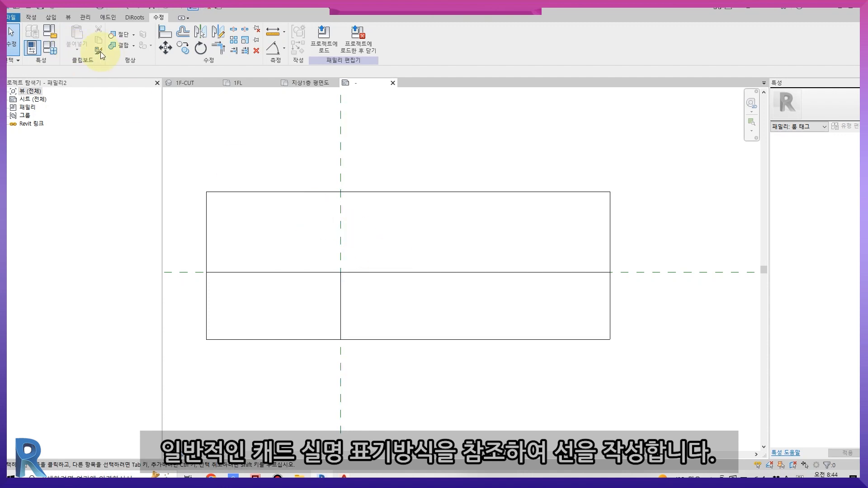
Draw horizontal reference lines along the upper and lower borders, running from the left corners past the right border
{"action": "left_click", "coordinate": [32, 17]}
{"action": "left_click", "coordinate": [362, 42]}
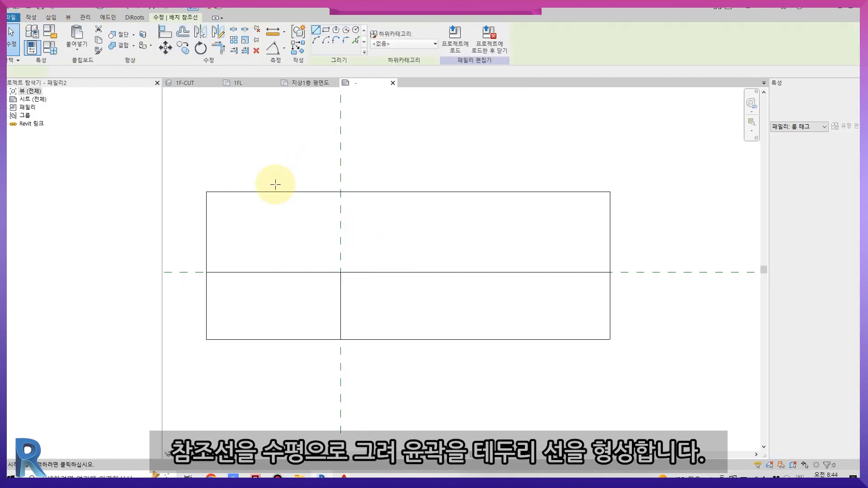
{"action": "left_click", "coordinate": [205, 192]}
{"action": "left_click", "coordinate": [677, 192]}
{"action": "key", "text": "Escape"}
{"action": "left_click", "coordinate": [207, 340]}
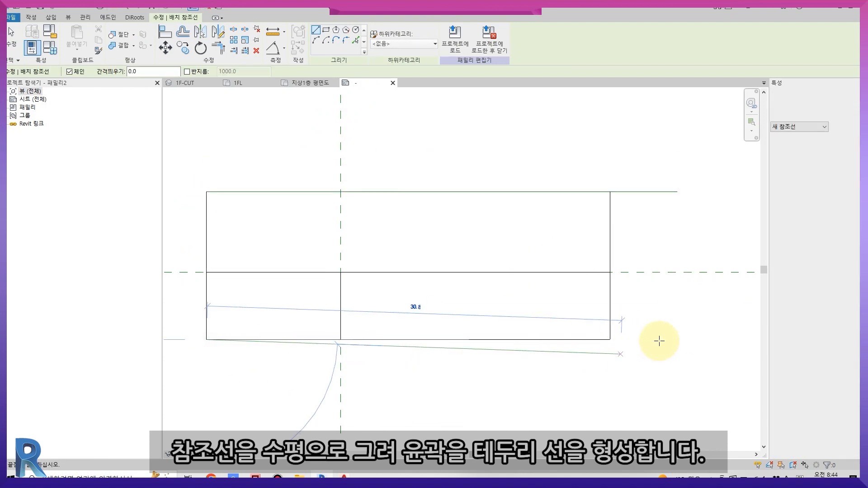
{"action": "left_click", "coordinate": [677, 340]}
Place aligned dimensions from the horizontal reference plane to the lower and upper reference lines, beyond the right border
{"action": "middle_click_drag", "start_coordinate": [640, 359], "coordinate": [465, 330]}
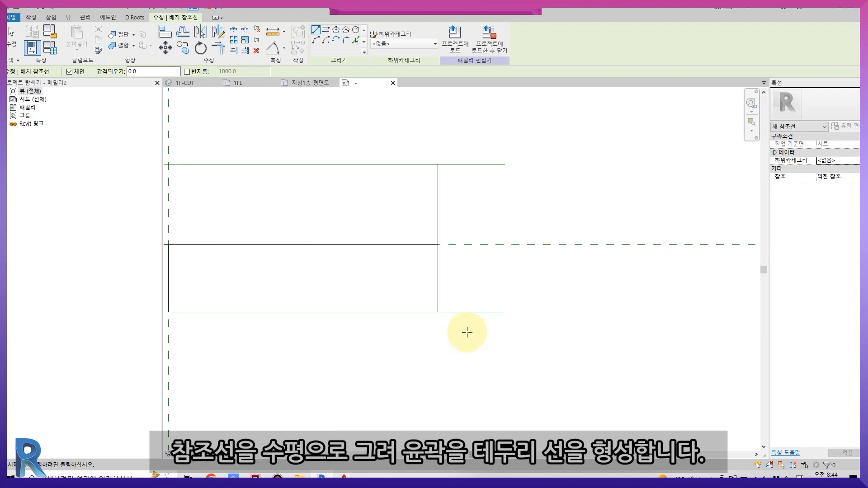
{"action": "key", "text": "d"}
{"action": "key", "text": "i"}
{"action": "left_click", "coordinate": [504, 244]}
{"action": "left_click", "coordinate": [500, 311]}
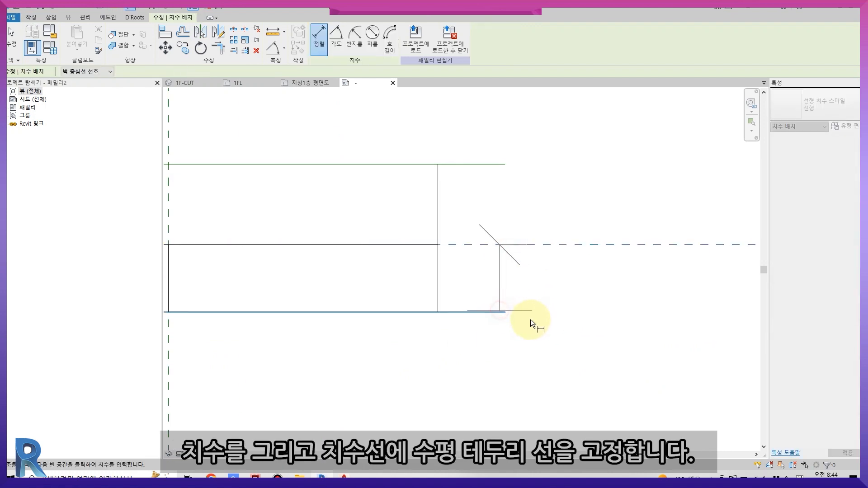
{"action": "left_click", "coordinate": [571, 326]}
{"action": "left_click", "coordinate": [487, 164]}
{"action": "left_click", "coordinate": [492, 243]}
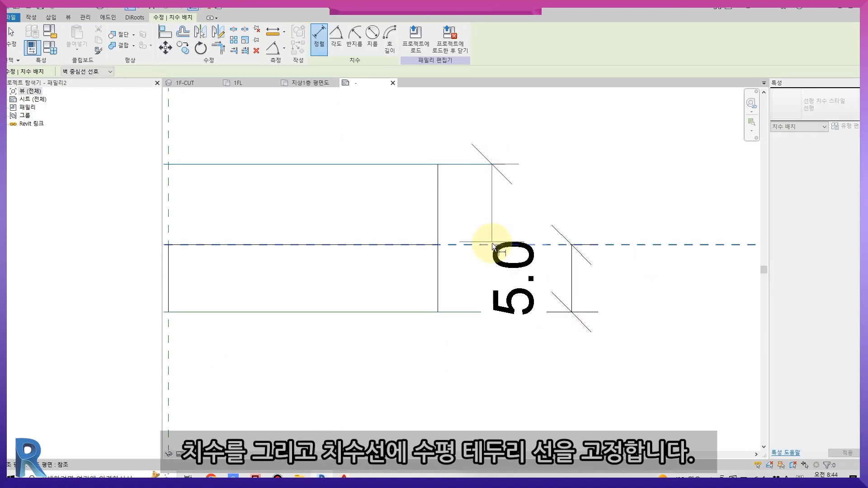
{"action": "left_click", "coordinate": [574, 222]}
{"action": "scroll", "coordinate": [573, 223], "scroll_direction": "down", "scroll_amount": 2}
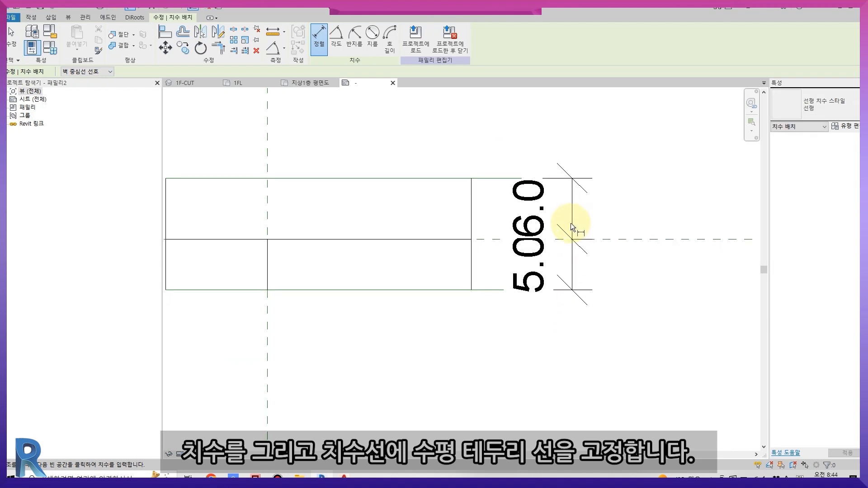
Align the upper and lower border lines to their horizontal reference lines and lock both alignments
{"action": "key", "text": "a"}
{"action": "key", "text": "l"}
{"action": "left_click", "coordinate": [415, 175]}
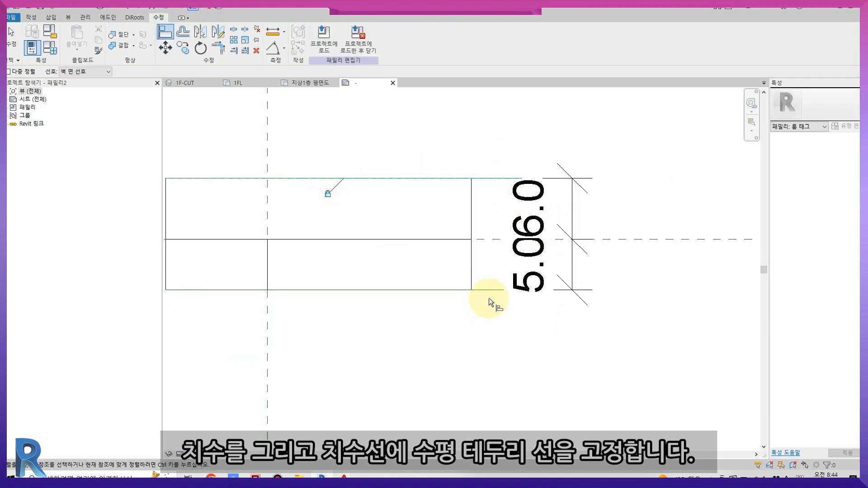
{"action": "left_click", "coordinate": [344, 292]}
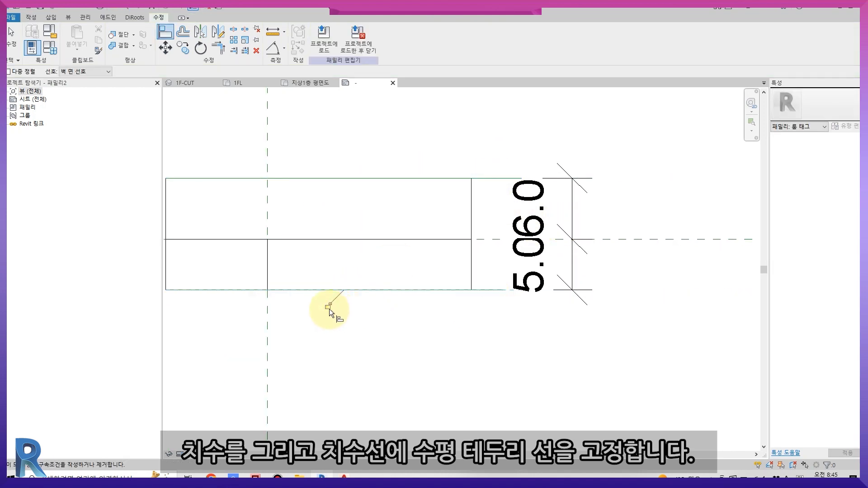
Create a label in the tag from the 이름 parameter with the sample value NAME
{"action": "scroll", "coordinate": [355, 313], "scroll_direction": "down", "scroll_amount": 2}
{"action": "middle_click_drag", "start_coordinate": [355, 313], "coordinate": [406, 307]}
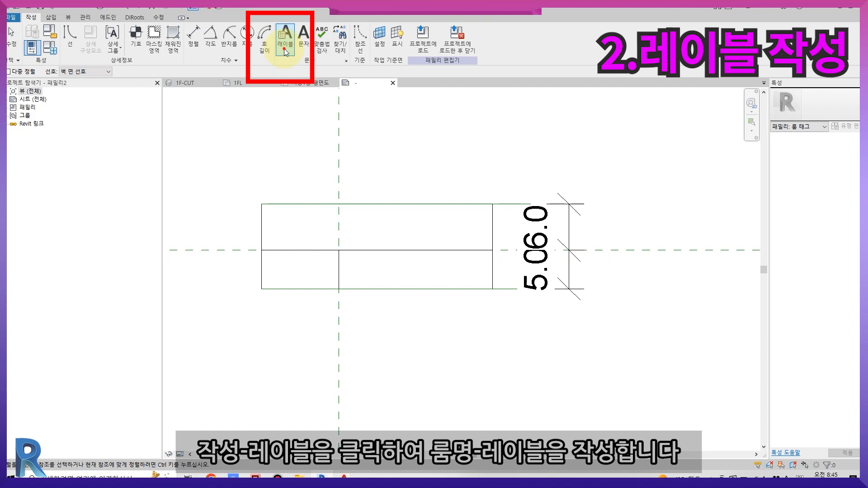
{"action": "left_click", "coordinate": [285, 50]}
{"action": "left_click", "coordinate": [329, 241]}
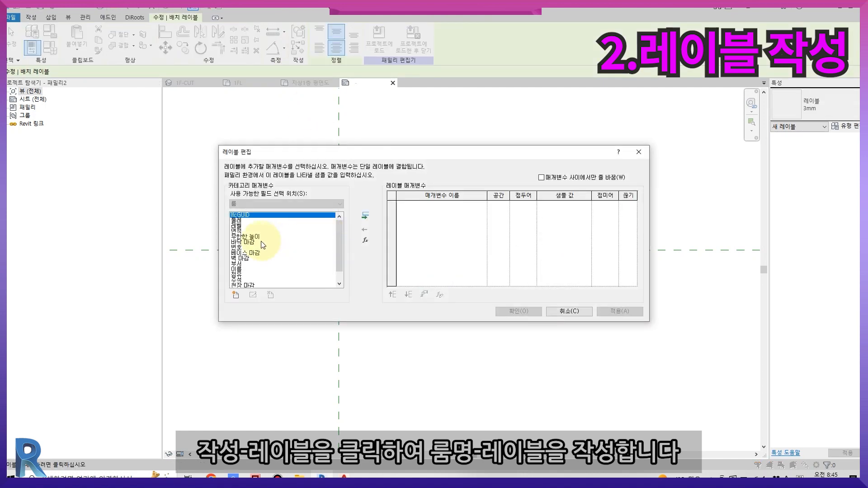
{"action": "left_click", "coordinate": [248, 270]}
{"action": "left_click", "coordinate": [365, 217]}
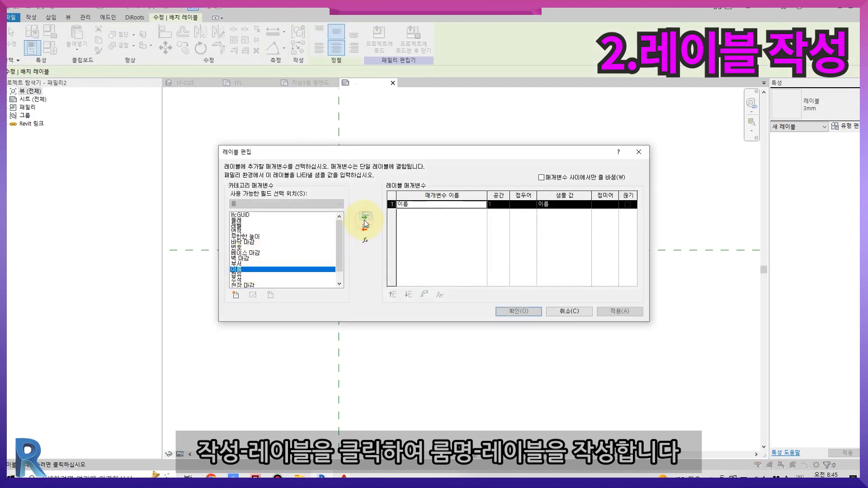
{"action": "left_click", "coordinate": [563, 205]}
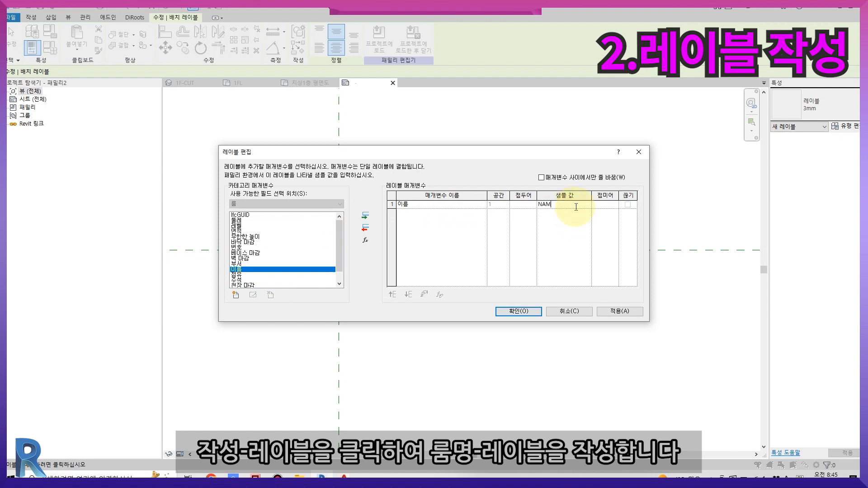
{"action": "left_click", "coordinate": [508, 313]}
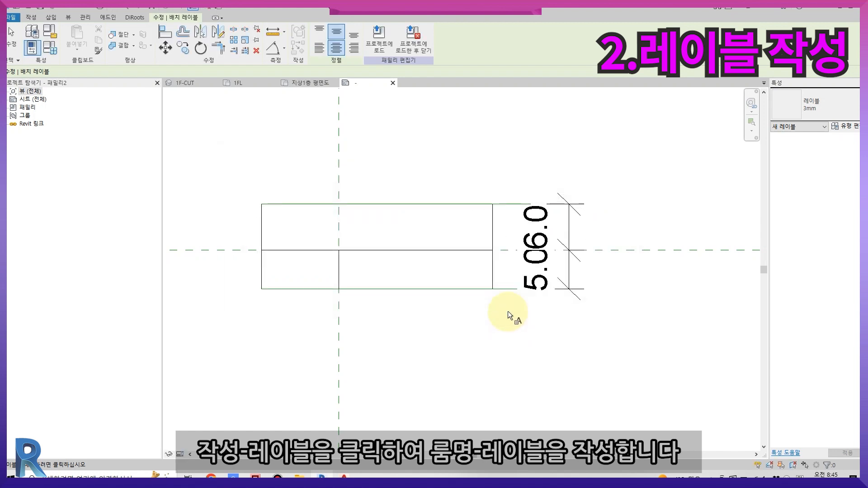
Move the NAME label to the middle of the tag's upper cell
{"action": "left_click", "coordinate": [14, 43]}
{"action": "left_click", "coordinate": [324, 233]}
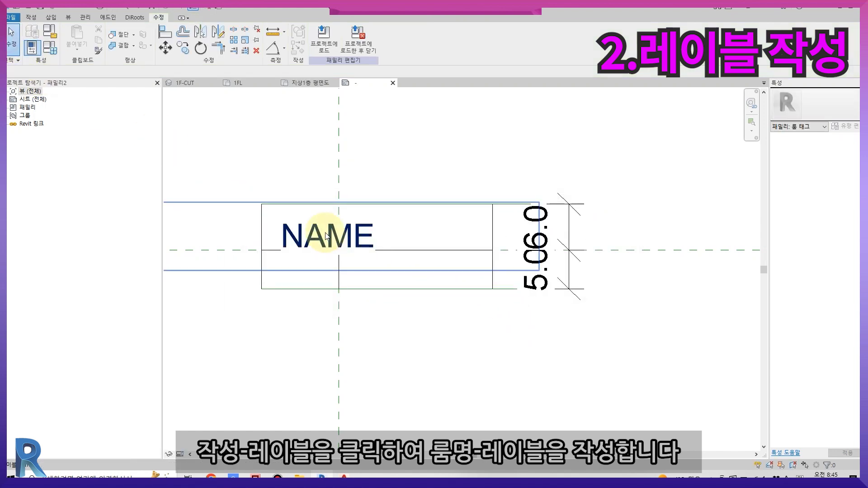
{"action": "left_click_drag", "start_coordinate": [333, 229], "coordinate": [382, 223]}
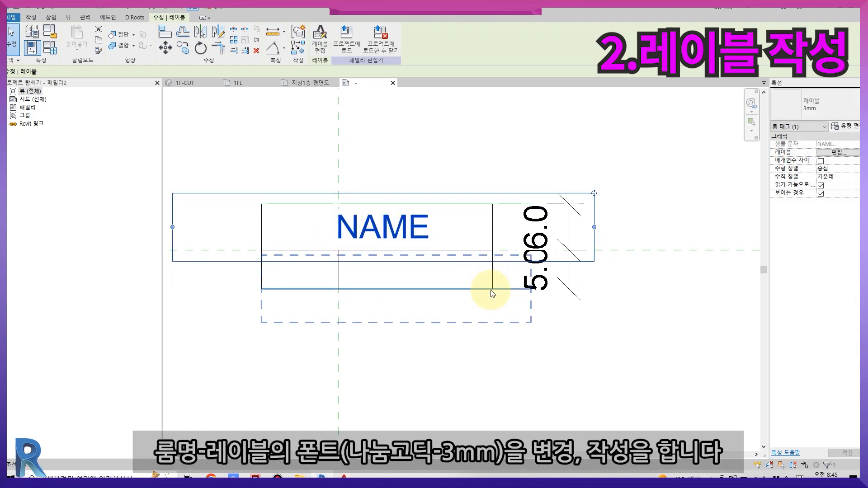
Duplicate the NAME label's type as 나눔_3mm
{"action": "left_click", "coordinate": [844, 126]}
{"action": "left_click", "coordinate": [256, 78]}
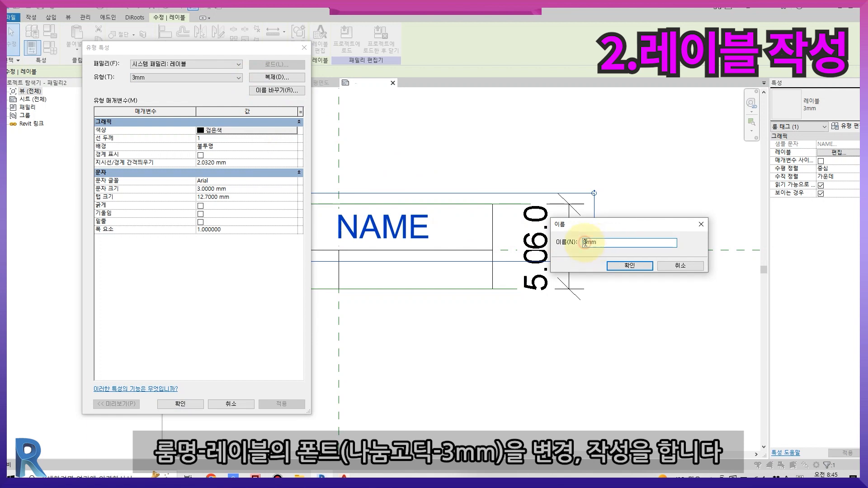
{"action": "type", "text": "나눔_"}
{"action": "key", "text": "Return"}
Set the 나눔_3mm label type's text font to 나눔고딕 Bold and apply it to the NAME label
{"action": "left_click", "coordinate": [231, 182]}
{"action": "left_click", "coordinate": [294, 183]}
{"action": "scroll", "coordinate": [291, 213], "scroll_direction": "down", "scroll_amount": 5}
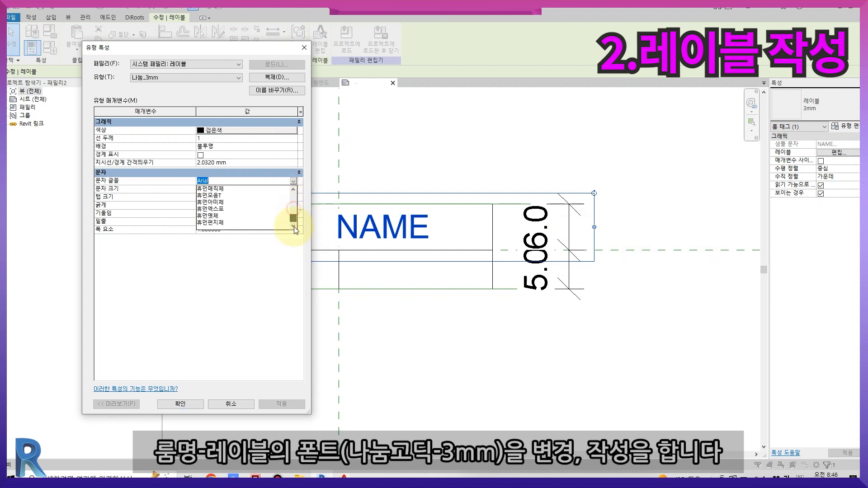
{"action": "scroll", "coordinate": [216, 205], "scroll_direction": "up", "scroll_amount": 10}
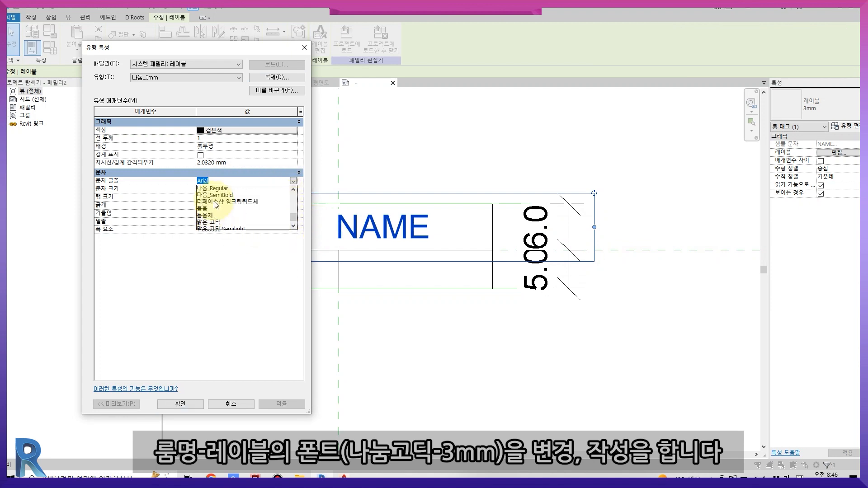
{"action": "scroll", "coordinate": [216, 212], "scroll_direction": "up", "scroll_amount": 1}
{"action": "left_click", "coordinate": [213, 193]}
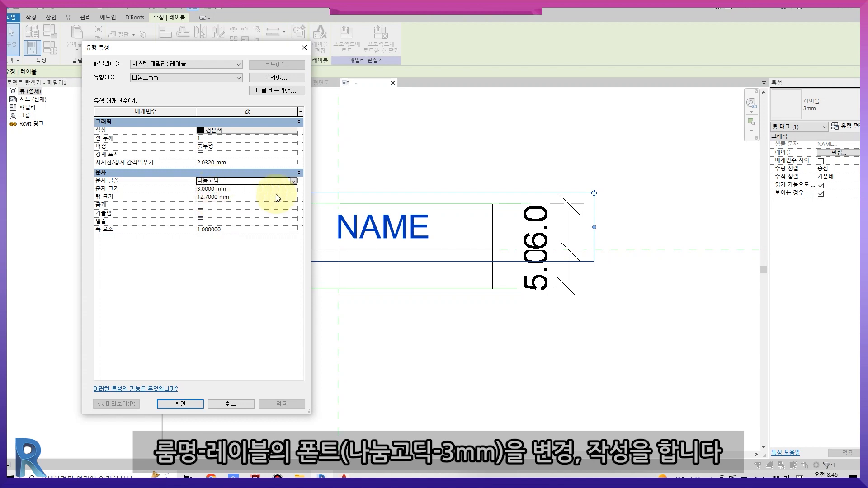
{"action": "left_click", "coordinate": [294, 182]}
{"action": "left_click", "coordinate": [230, 201]}
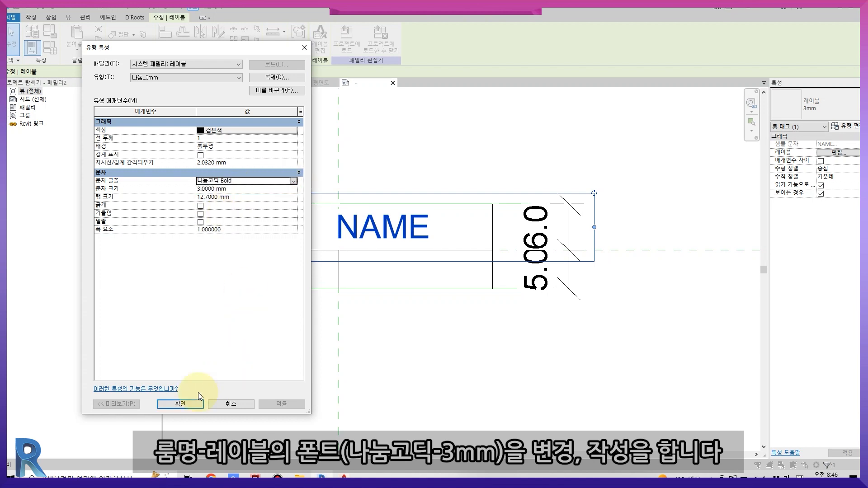
{"action": "left_click", "coordinate": [190, 405]}
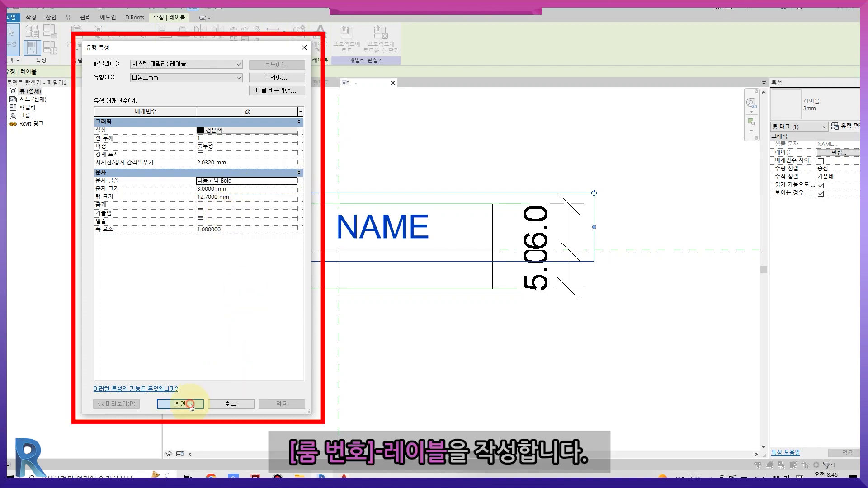
{"action": "left_click", "coordinate": [250, 248]}
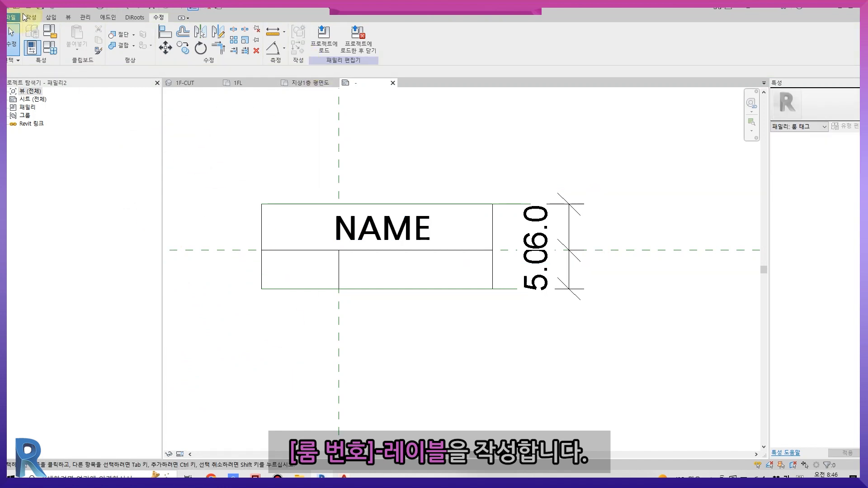
Place a label in the lower-left cell from the 번호 parameter with the sample value #NO
{"action": "left_click", "coordinate": [26, 17]}
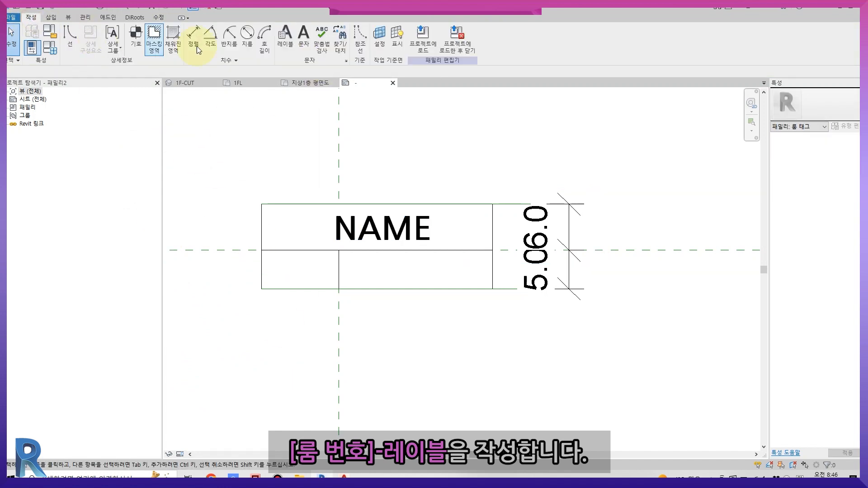
{"action": "left_click", "coordinate": [288, 47]}
{"action": "left_click", "coordinate": [291, 262]}
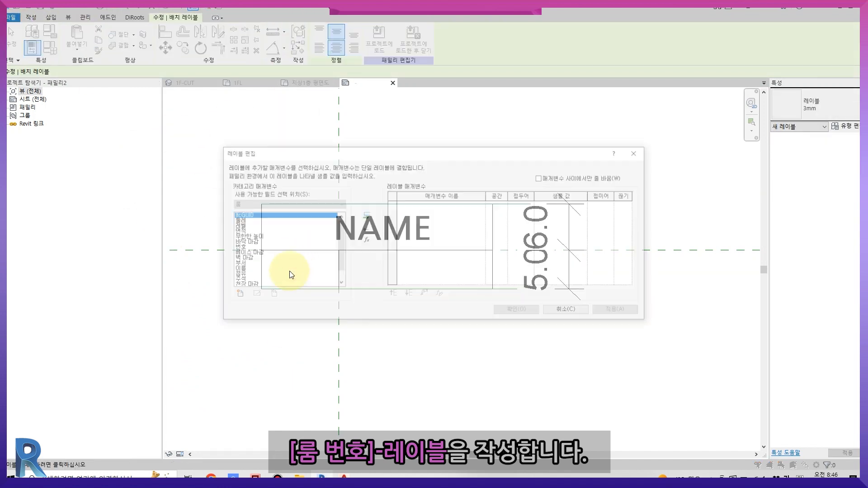
{"action": "left_click", "coordinate": [240, 247]}
{"action": "left_click", "coordinate": [365, 216]}
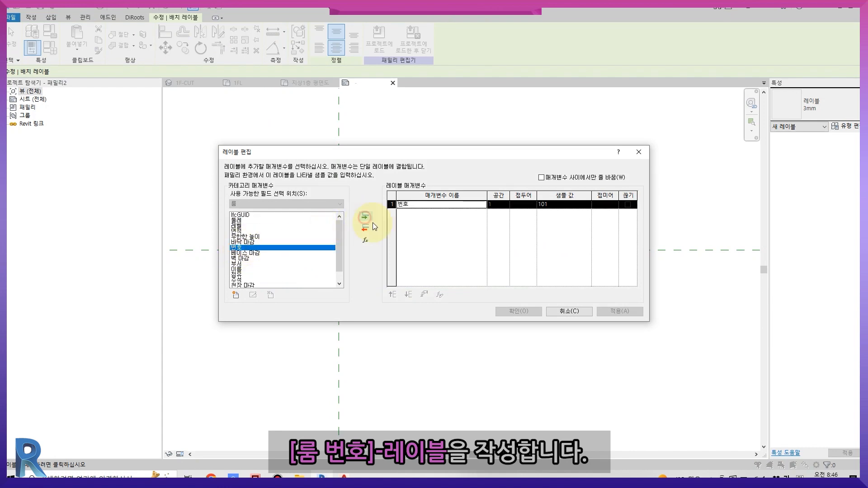
{"action": "left_click", "coordinate": [565, 206]}
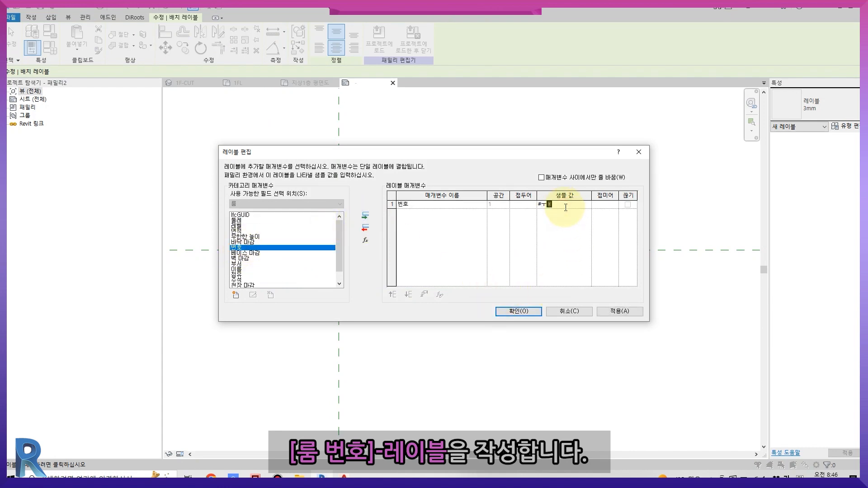
{"action": "key", "text": "Tab"}
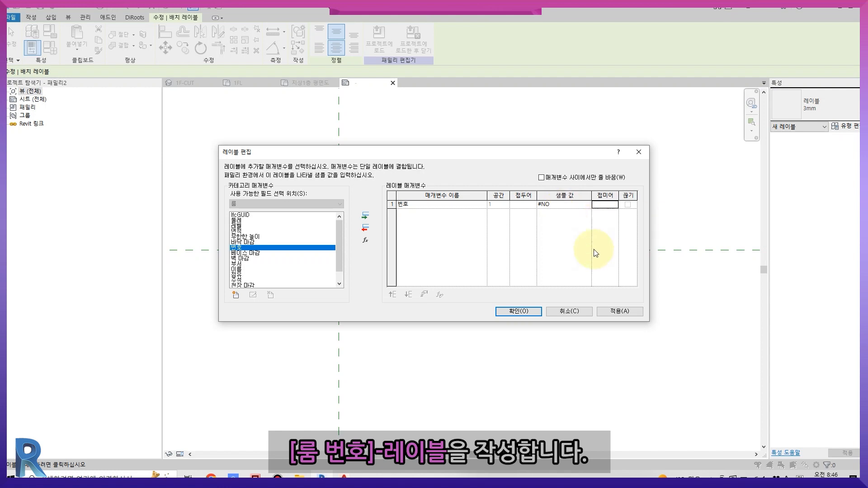
{"action": "left_click", "coordinate": [517, 312]}
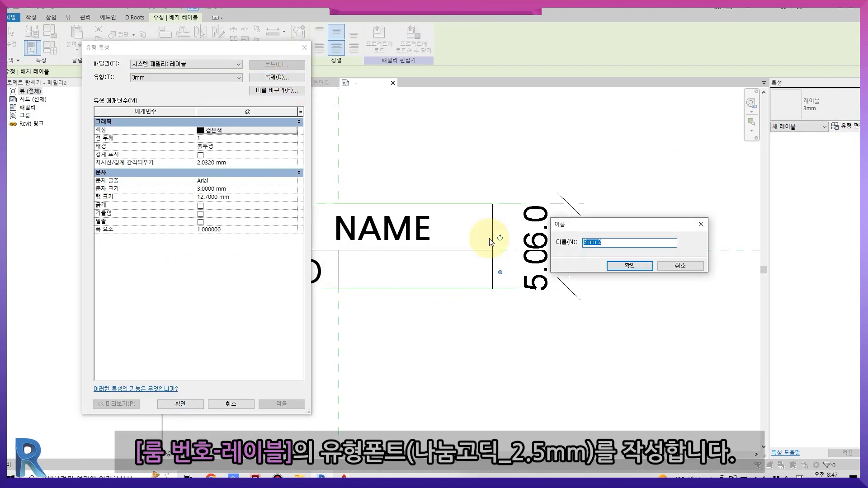
Duplicate the 3mm label type as 나눔_2.5mm for the room number
{"action": "type", "text": "나눔_2.5"}
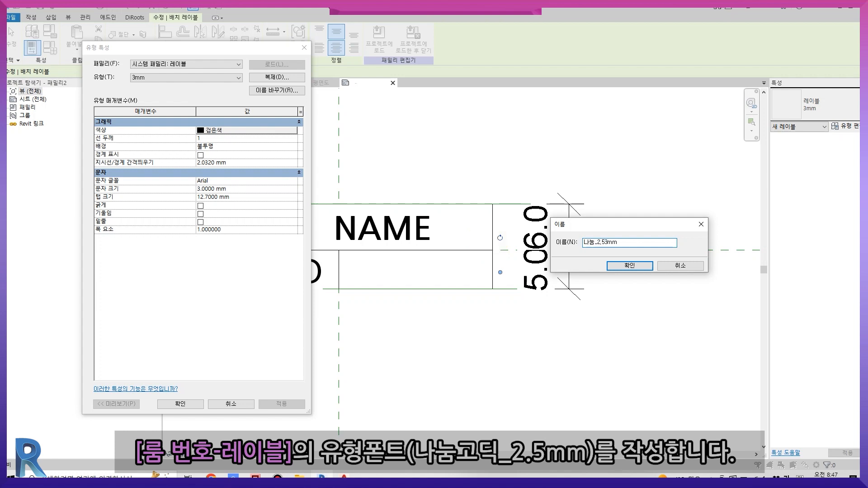
{"action": "type", "text": "_2,5"}
{"action": "key", "text": "Delete"}
{"action": "left_click", "coordinate": [616, 267]}
Set the 나눔_2.5mm label type's font to 나눔고딕 and its text size to 2.5 mm
{"action": "left_click", "coordinate": [247, 181]}
{"action": "left_click", "coordinate": [293, 181]}
{"action": "scroll", "coordinate": [261, 203], "scroll_direction": "down", "scroll_amount": 12}
{"action": "scroll", "coordinate": [262, 204], "scroll_direction": "down", "scroll_amount": 15}
{"action": "left_click", "coordinate": [220, 192]}
{"action": "left_click", "coordinate": [212, 189]}
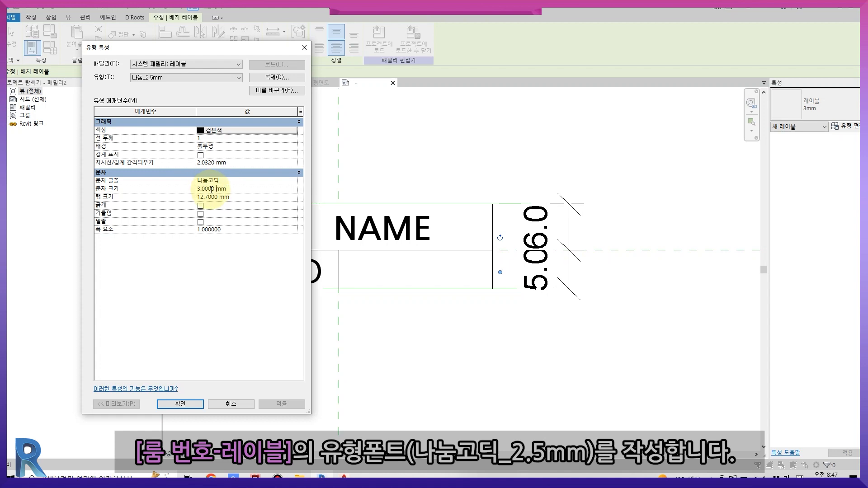
{"action": "left_click", "coordinate": [187, 404]}
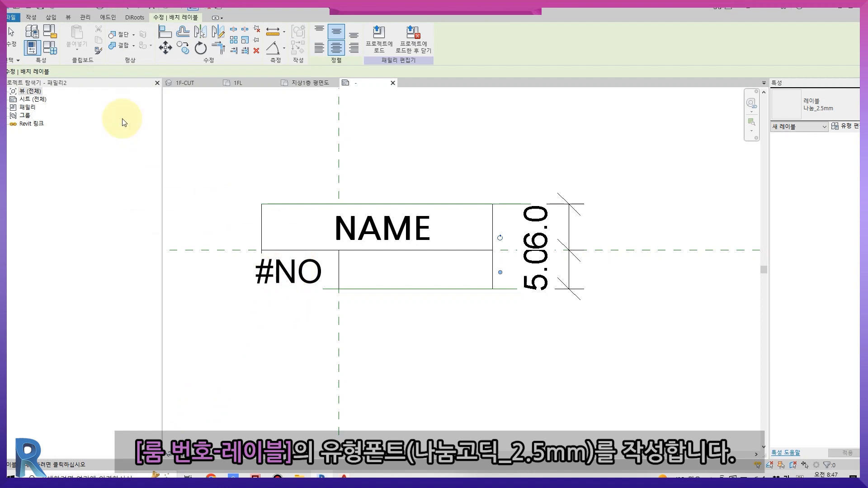
Assign the 나눔_2.5mm type to the #NO label and centre the label in the lower-left cell
{"action": "left_click", "coordinate": [13, 36]}
{"action": "left_click", "coordinate": [285, 270]}
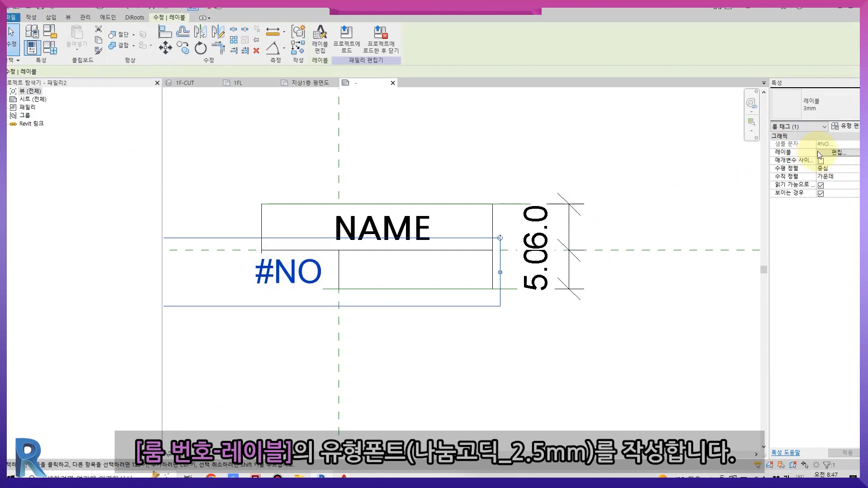
{"action": "left_click", "coordinate": [832, 117]}
{"action": "left_click", "coordinate": [824, 161]}
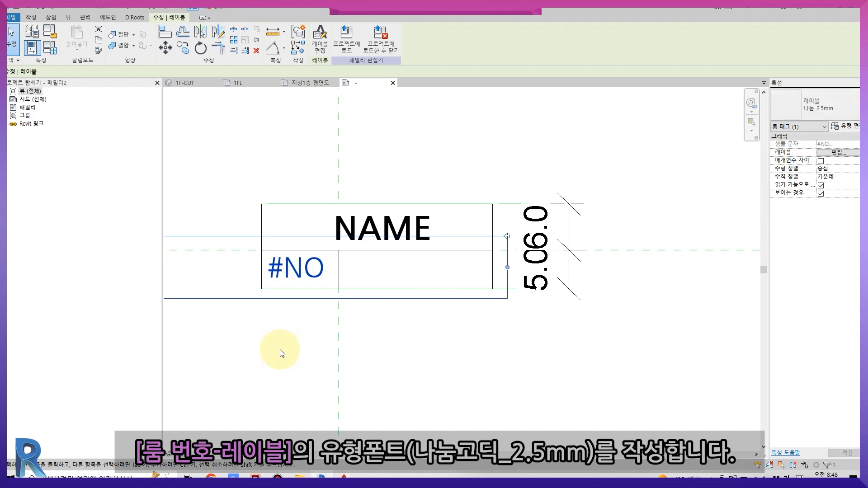
{"action": "left_click", "coordinate": [374, 364]}
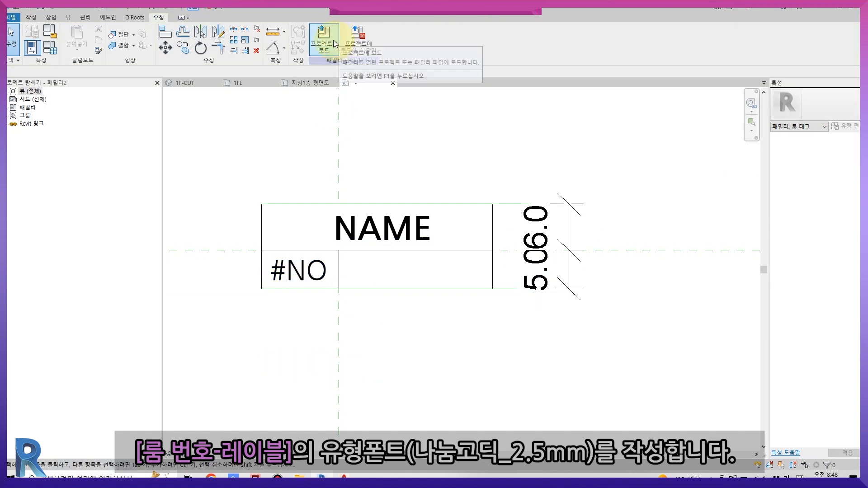
Add the static text "CL:" in the tag's lower-right cell, beside the inner vertical line
{"action": "left_click", "coordinate": [32, 19]}
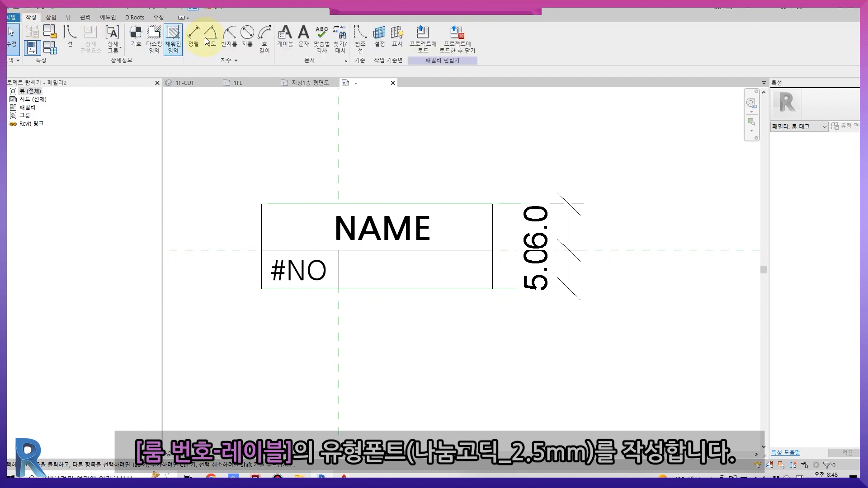
{"action": "left_click", "coordinate": [304, 50]}
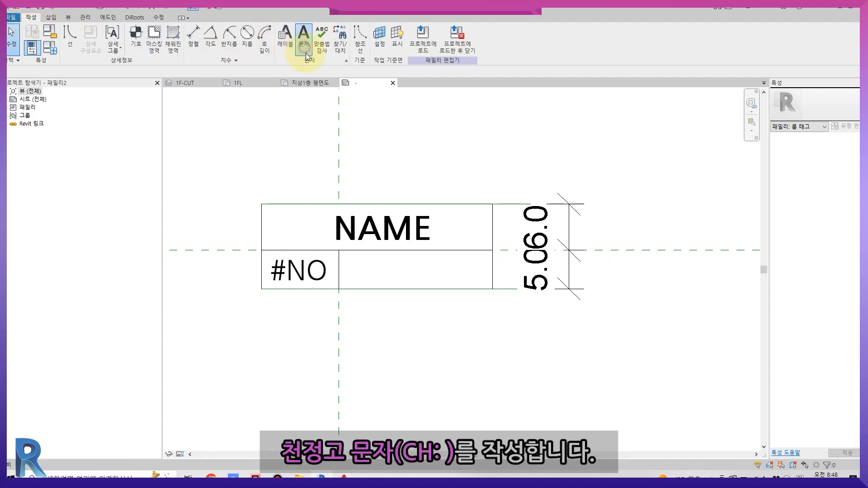
{"action": "left_click", "coordinate": [354, 273]}
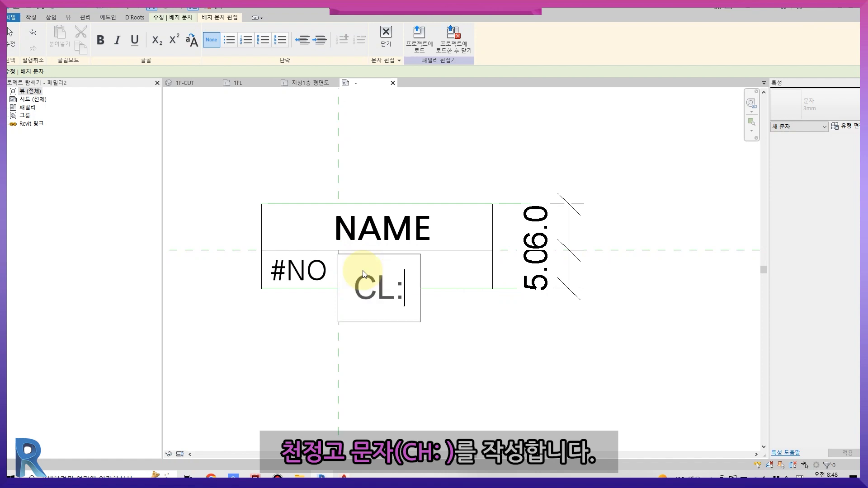
{"action": "left_click", "coordinate": [450, 351]}
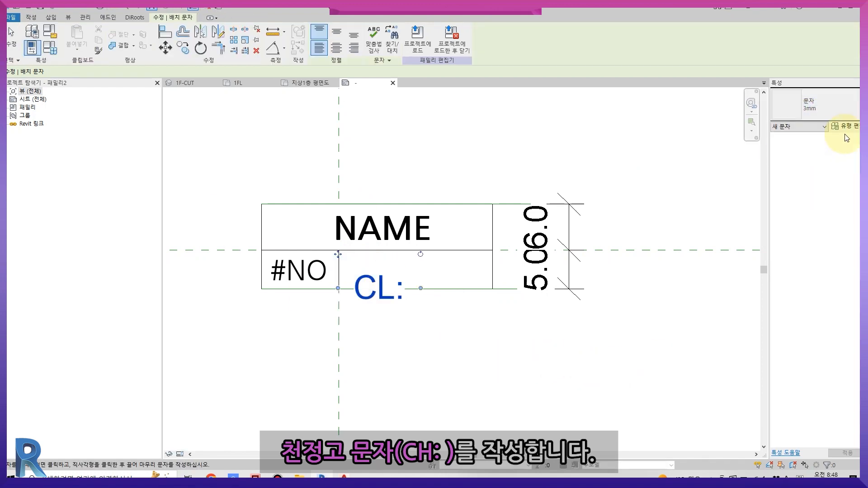
Duplicate the 3mm text type as 나눔-2.5mm for the ceiling-height text
{"action": "left_click", "coordinate": [844, 126]}
{"action": "left_click", "coordinate": [277, 77]}
{"action": "type", "text": "나눔"}
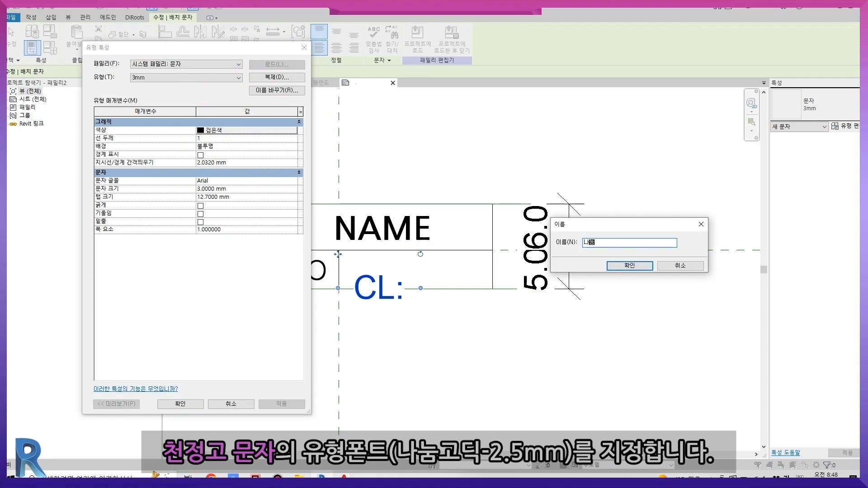
Set the 나눔-2.5mm text type's size to 2.5 mm and its font to 나눔고딕
{"action": "left_click", "coordinate": [270, 189]}
{"action": "left_click", "coordinate": [294, 181]}
{"action": "scroll", "coordinate": [221, 206], "scroll_direction": "down", "scroll_amount": 10}
{"action": "scroll", "coordinate": [221, 206], "scroll_direction": "up", "scroll_amount": 3}
{"action": "left_click", "coordinate": [213, 196]}
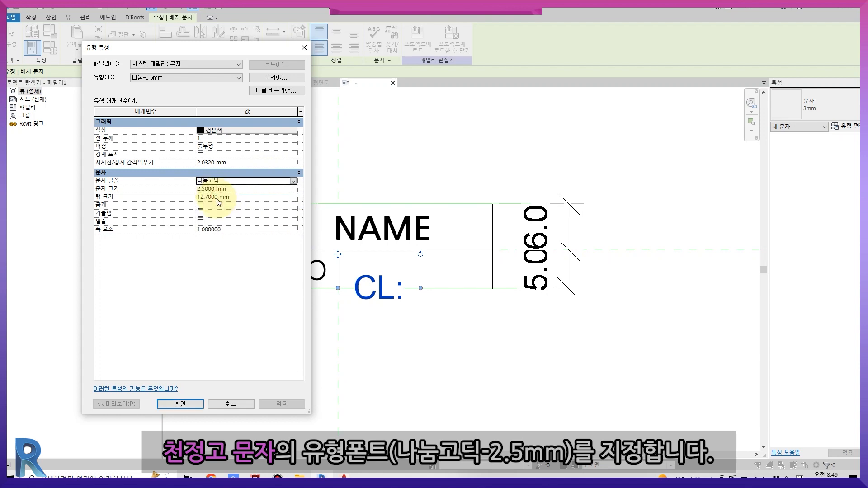
{"action": "left_click", "coordinate": [177, 405]}
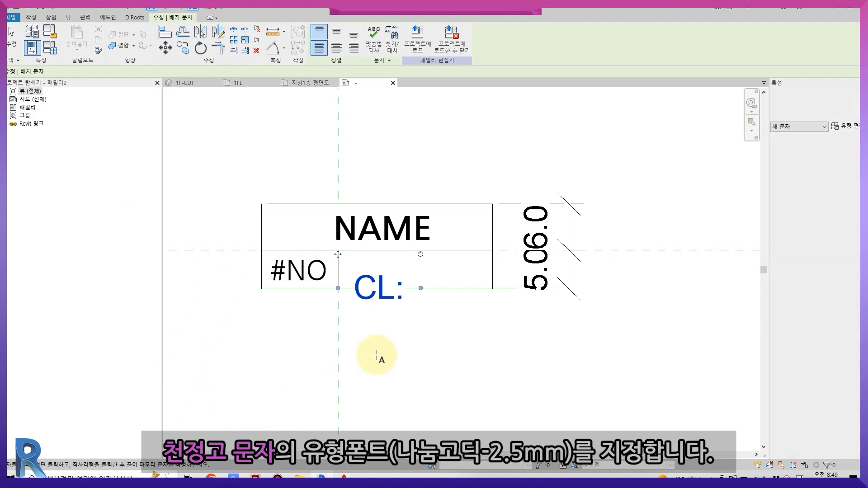
Assign the 나눔-2.5mm type to the "CL:" text and nudge it up to centre it vertically in its cell
{"action": "key", "text": "Escape"}
{"action": "left_click", "coordinate": [416, 296]}
{"action": "left_click", "coordinate": [830, 107]}
{"action": "left_click", "coordinate": [836, 160]}
{"action": "key", "text": "Up"}
{"action": "key", "text": "Up"}
{"action": "key", "text": "Up"}
{"action": "key", "text": "Up"}
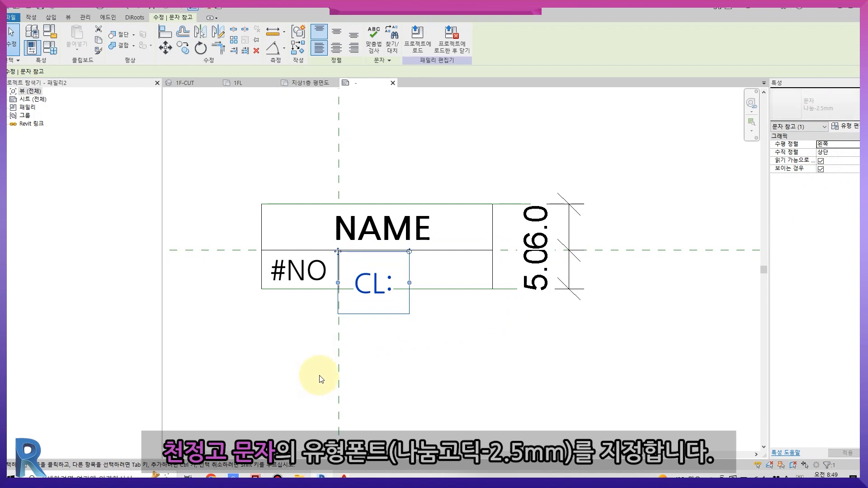
{"action": "key", "text": "Up"}
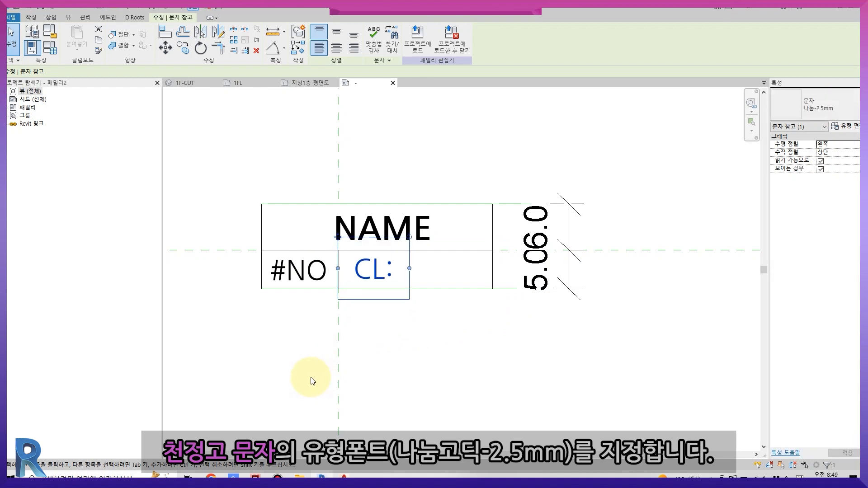
{"action": "key", "text": "Down"}
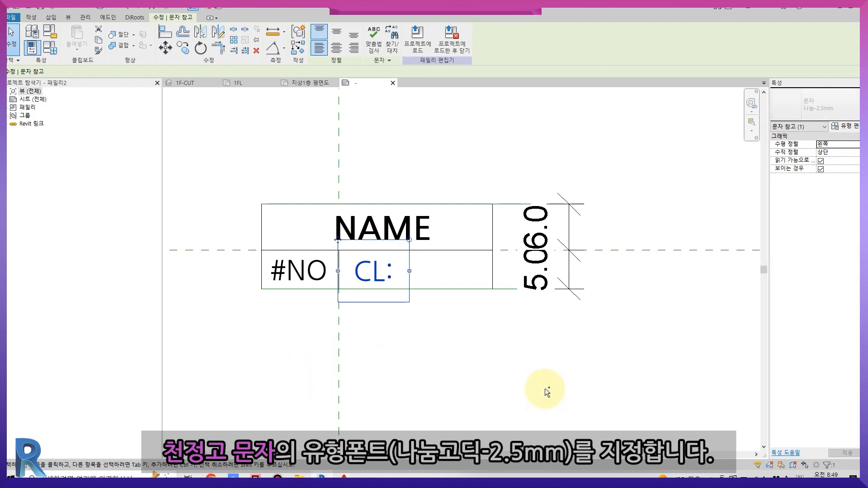
{"action": "left_click", "coordinate": [446, 359]}
Create a shared parameter file for the tag's shared parameters
{"action": "left_click", "coordinate": [85, 18]}
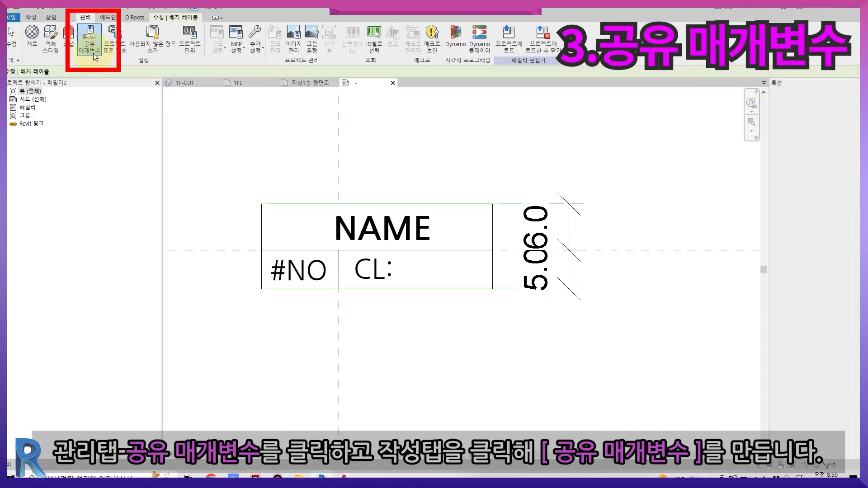
{"action": "left_click", "coordinate": [94, 54]}
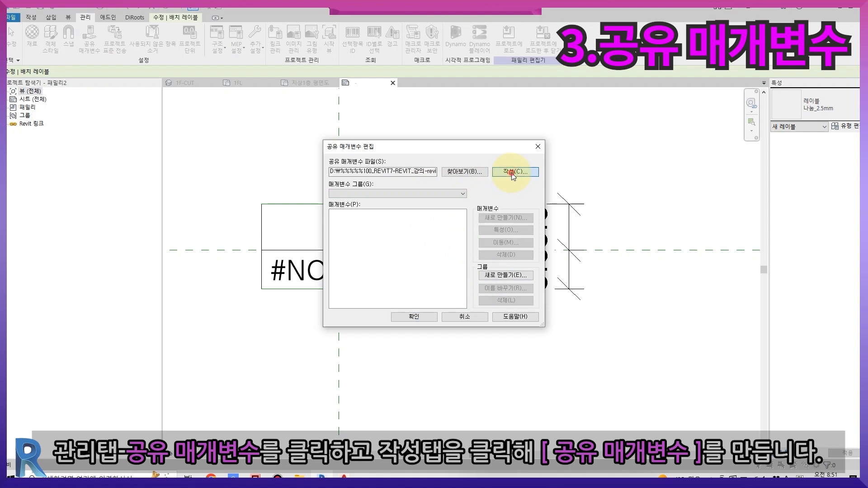
{"action": "left_click", "coordinate": [513, 174]}
{"action": "left_click", "coordinate": [386, 210]}
{"action": "double_click", "coordinate": [386, 211]}
{"action": "left_click", "coordinate": [450, 258]}
Create a new shared parameter group named ROOM_TAG
{"action": "left_click", "coordinate": [504, 280]}
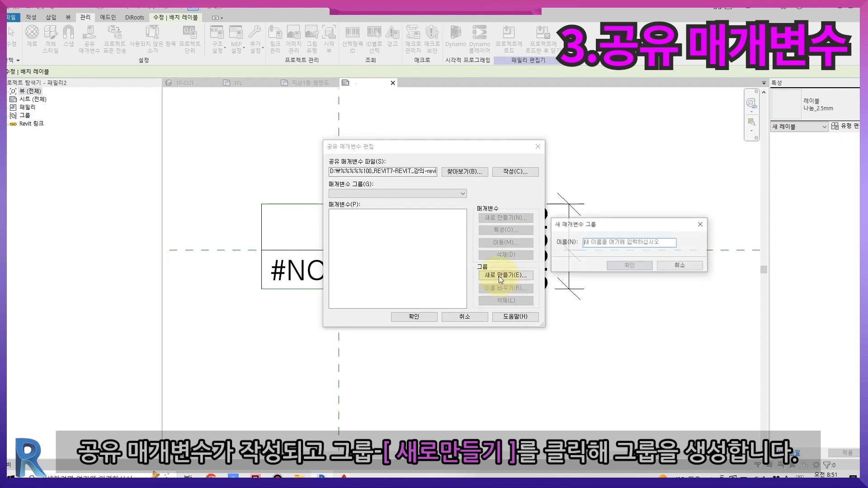
{"action": "type", "text": "r"}
{"action": "key", "text": "BackSpace"}
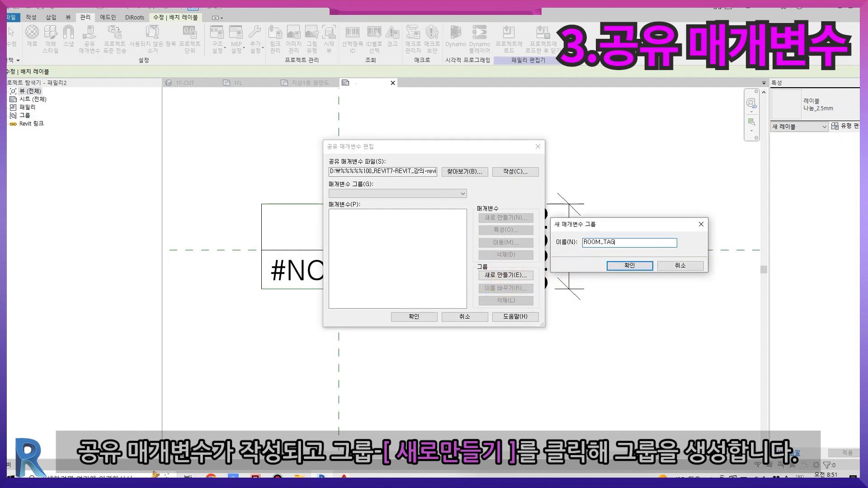
{"action": "left_click", "coordinate": [630, 265]}
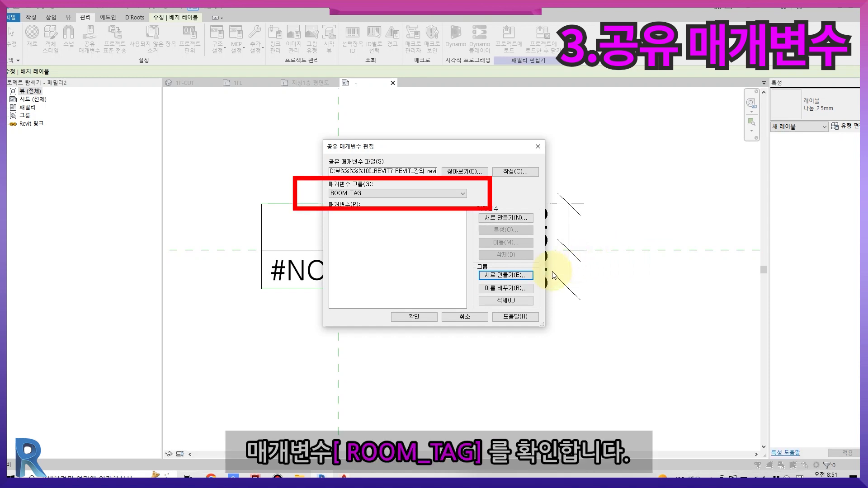
Create the shared parameter CEIL in the ROOM_TAG group with discipline 공통 and type 문자, and accept the shared parameter edits
{"action": "left_click", "coordinate": [500, 218]}
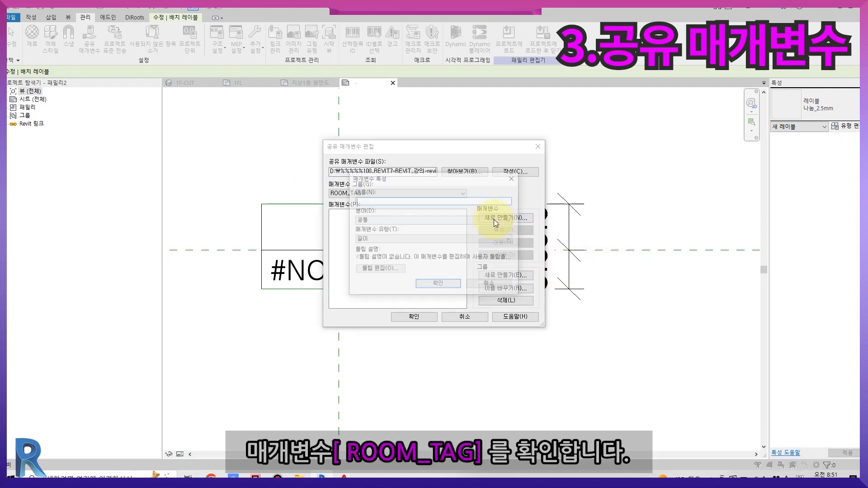
{"action": "type", "text": "CEIL"}
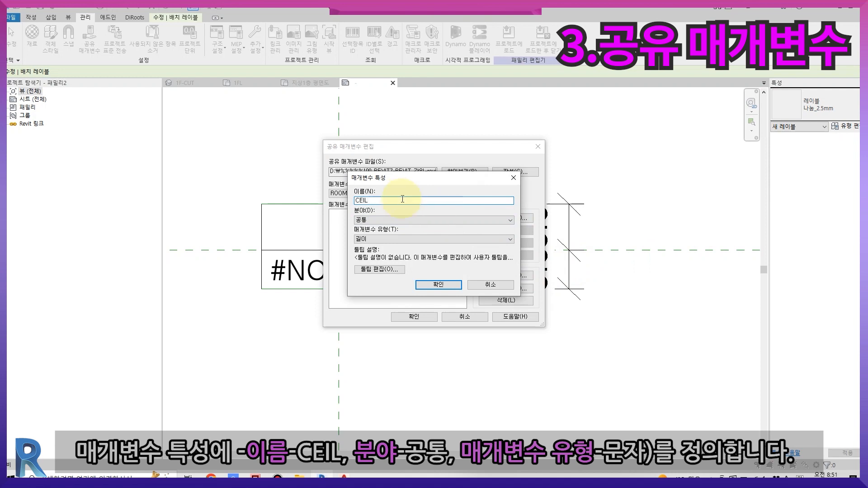
{"action": "left_click", "coordinate": [396, 237]}
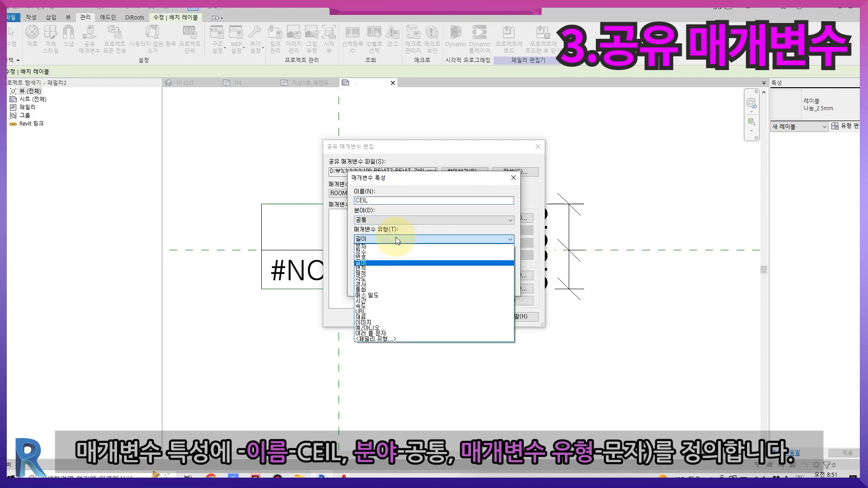
{"action": "left_click", "coordinate": [371, 248]}
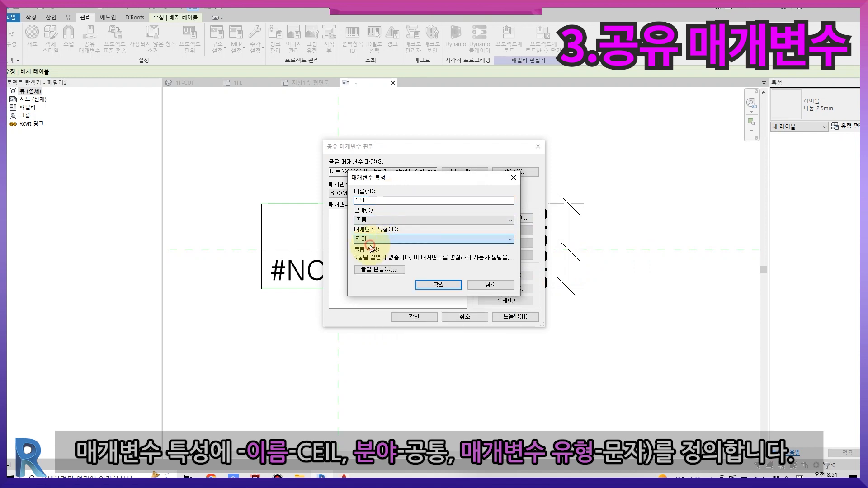
{"action": "left_click", "coordinate": [438, 285]}
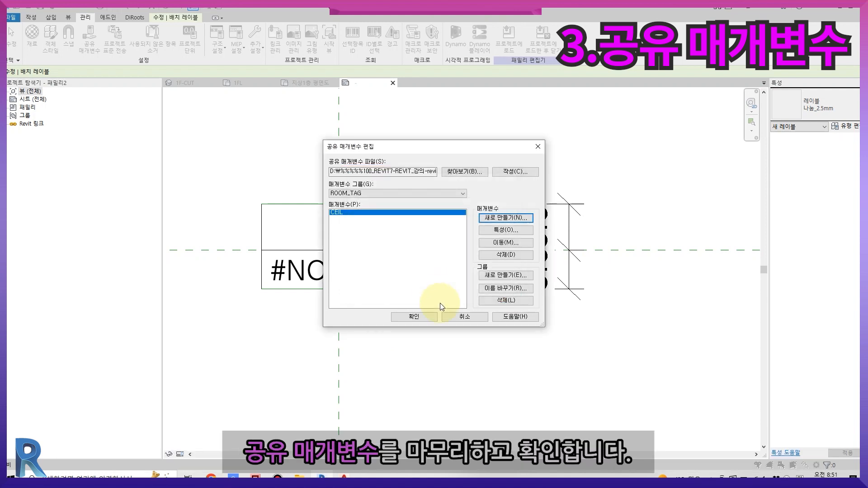
{"action": "left_click", "coordinate": [417, 316]}
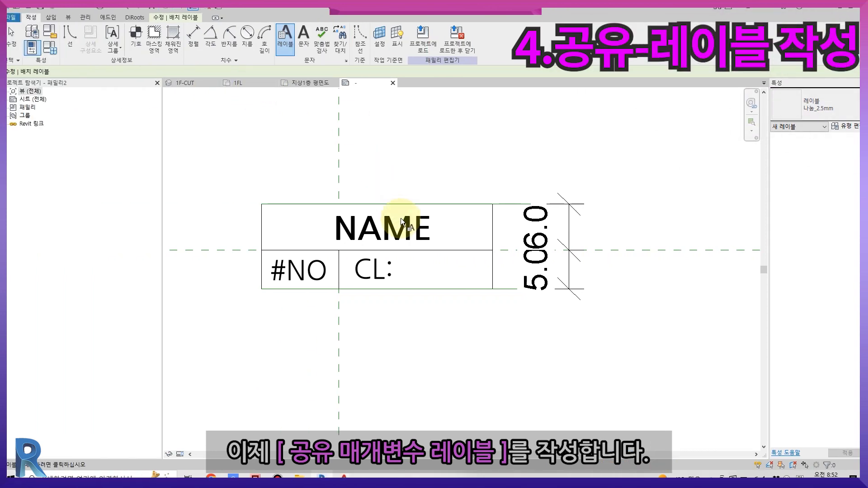
Start a label in the tag's lower-right cell and add the shared parameter CEIL to its available fields
{"action": "left_click", "coordinate": [415, 267]}
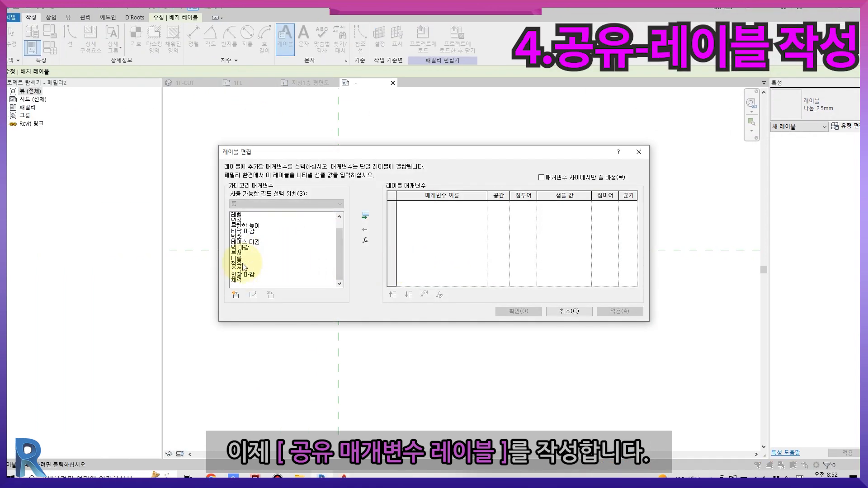
{"action": "left_click", "coordinate": [236, 294]}
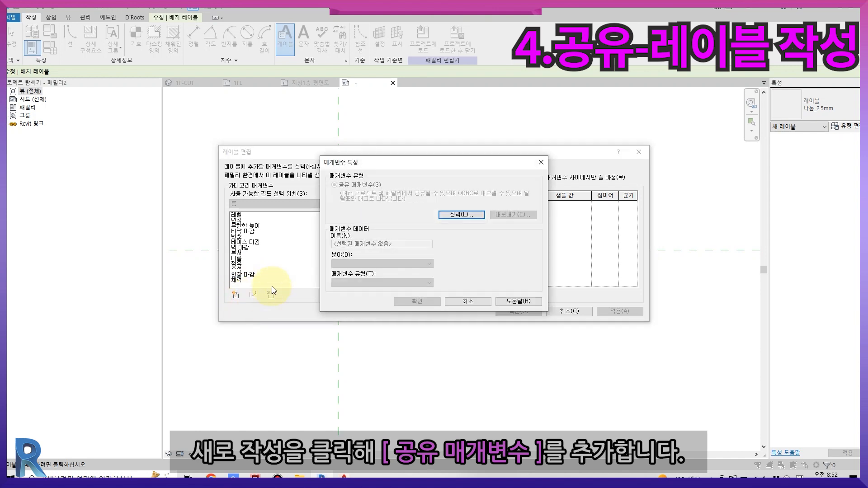
{"action": "left_click", "coordinate": [458, 216]}
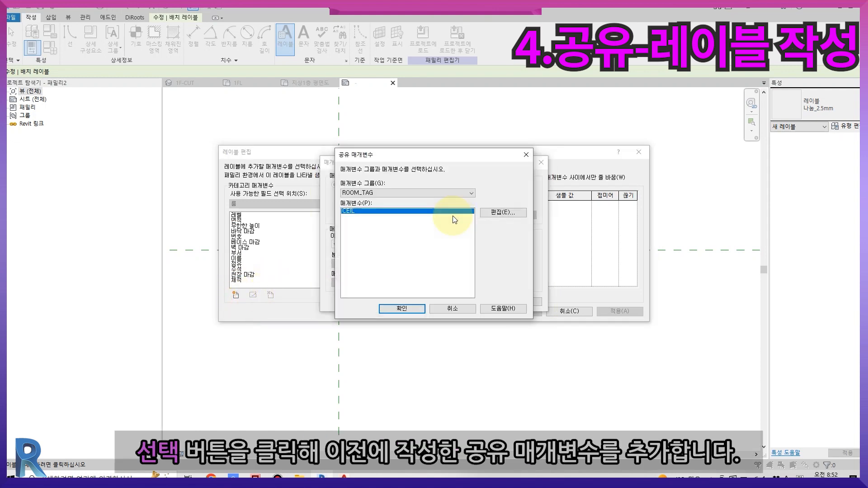
{"action": "left_click", "coordinate": [407, 309]}
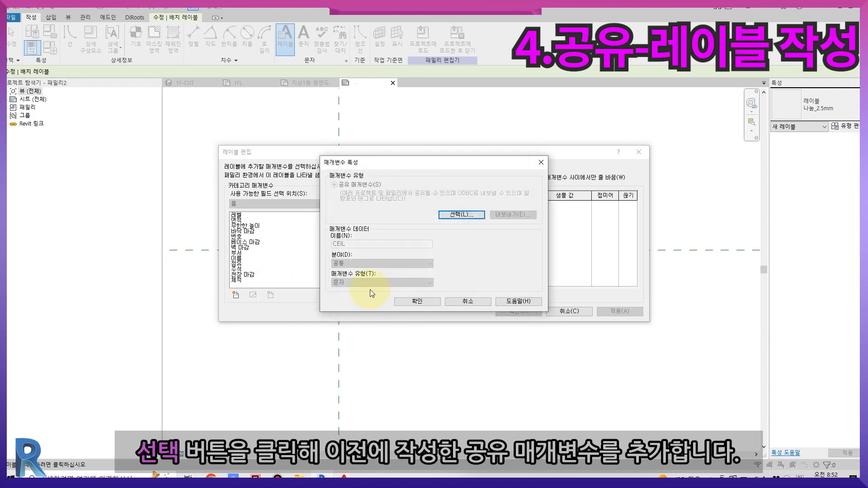
{"action": "left_click", "coordinate": [400, 302]}
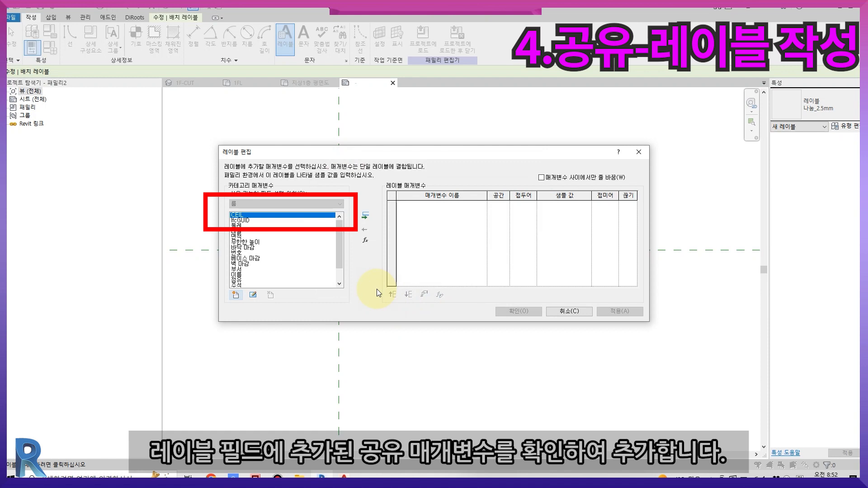
Add CEIL to the label's parameters with the sample value "CEILING H" and place the label
{"action": "left_click", "coordinate": [365, 216]}
{"action": "left_click", "coordinate": [569, 206]}
{"action": "left_click", "coordinate": [569, 204]}
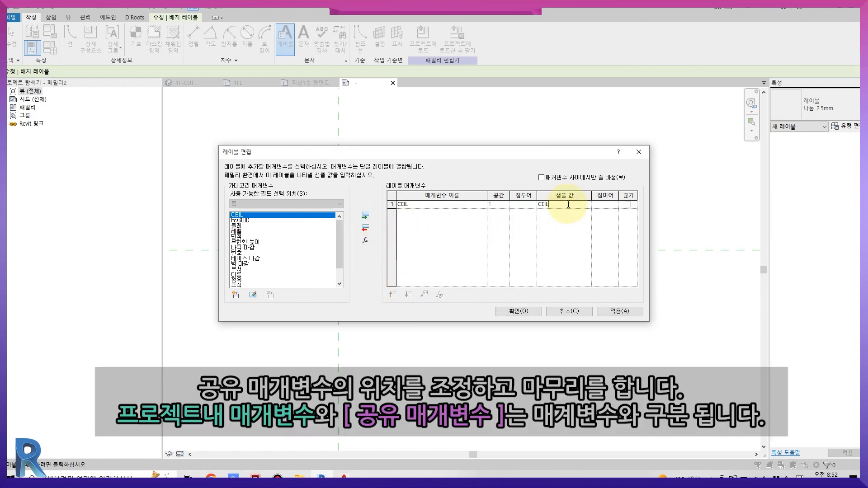
{"action": "type", "text": "ING h"}
{"action": "left_click", "coordinate": [515, 311]}
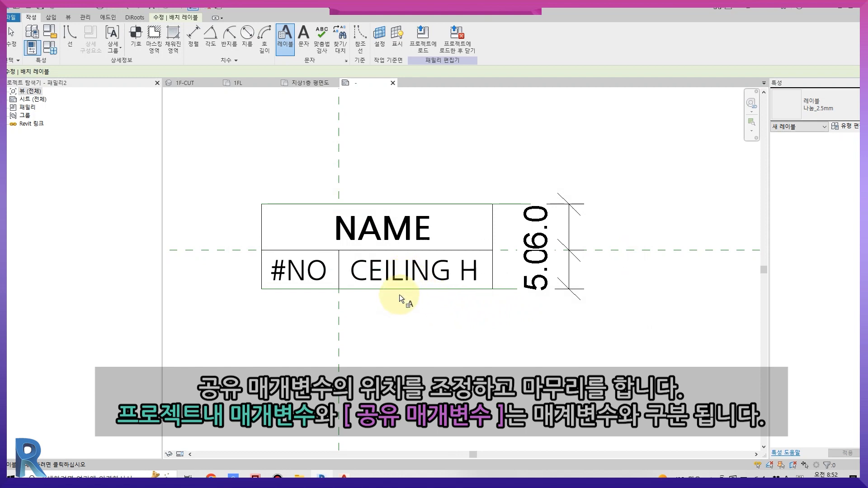
Move the CEILING H label right so it starts directly after the "CL:" text
{"action": "key", "text": "Escape"}
{"action": "left_click_drag", "start_coordinate": [382, 270], "coordinate": [436, 272]}
{"action": "key", "text": "Left"}
{"action": "key", "text": "Escape"}
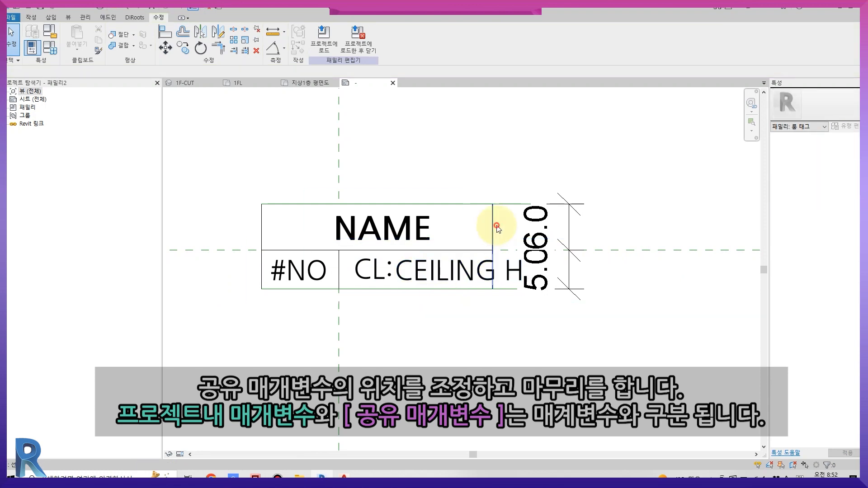
Set the distance from the vertical reference plane to the box's right border line to 25
{"action": "left_click", "coordinate": [493, 228]}
{"action": "left_click", "coordinate": [416, 311]}
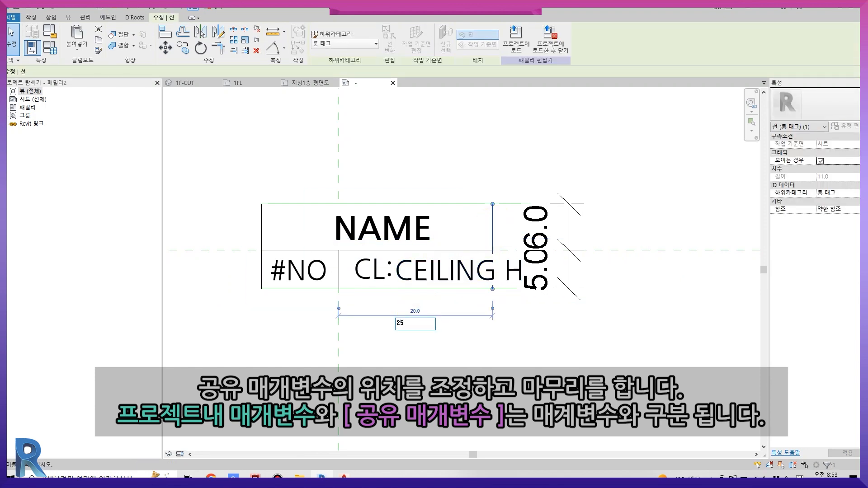
{"action": "key", "text": "Return"}
{"action": "key", "text": "Escape"}
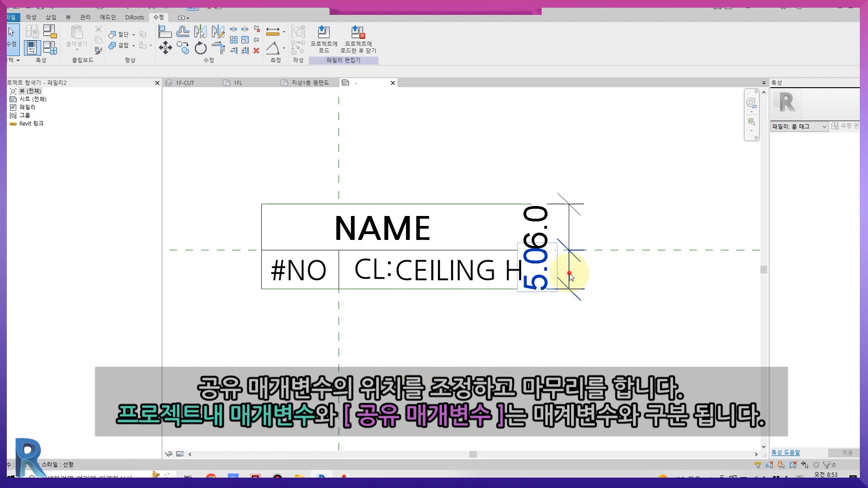
Move the vertical height dimensions right, clear of the widened tag box
{"action": "left_click", "coordinate": [569, 242]}
{"action": "left_click_drag", "start_coordinate": [571, 225], "coordinate": [605, 226]}
{"action": "left_click", "coordinate": [629, 304]}
Start a new family parameter as a shared parameter and pick CEIL from the ROOM_TAG group
{"action": "left_click", "coordinate": [431, 274]}
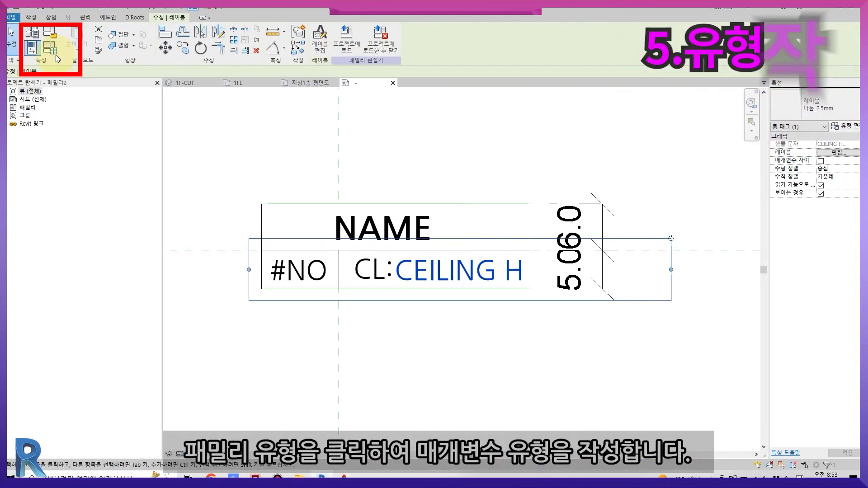
{"action": "left_click", "coordinate": [51, 47]}
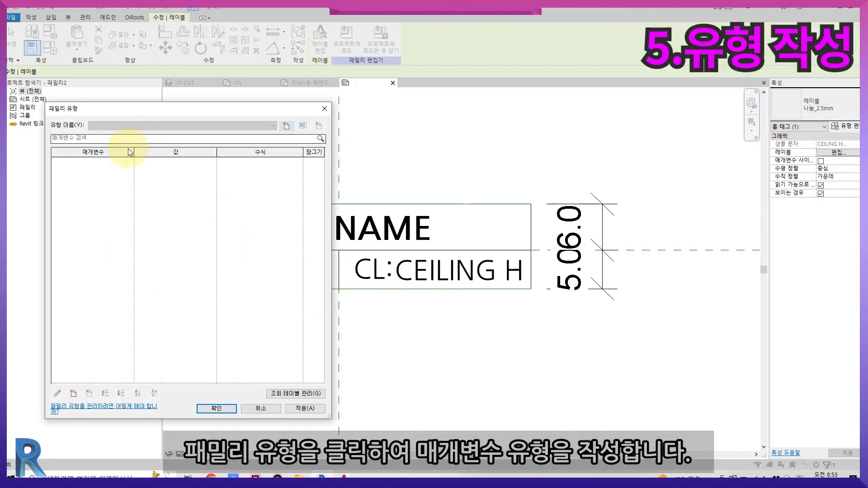
{"action": "left_click", "coordinate": [78, 394]}
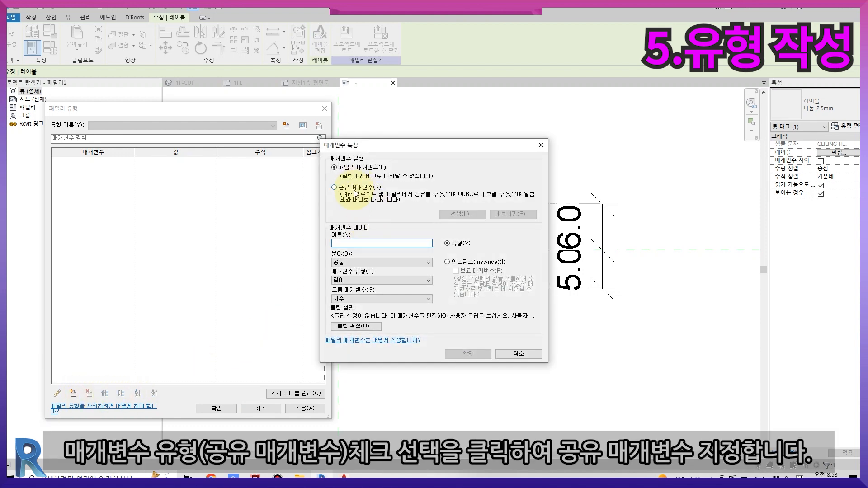
{"action": "left_click", "coordinate": [339, 188]}
{"action": "left_click", "coordinate": [453, 214]}
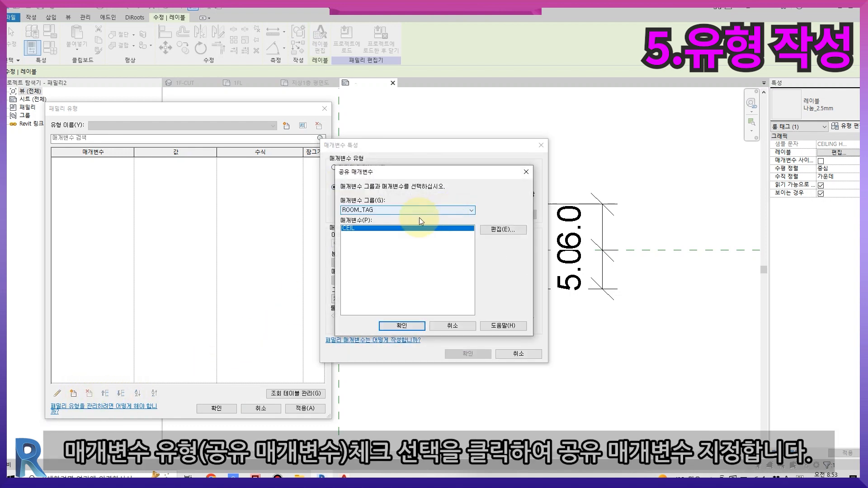
{"action": "left_click", "coordinate": [414, 327]}
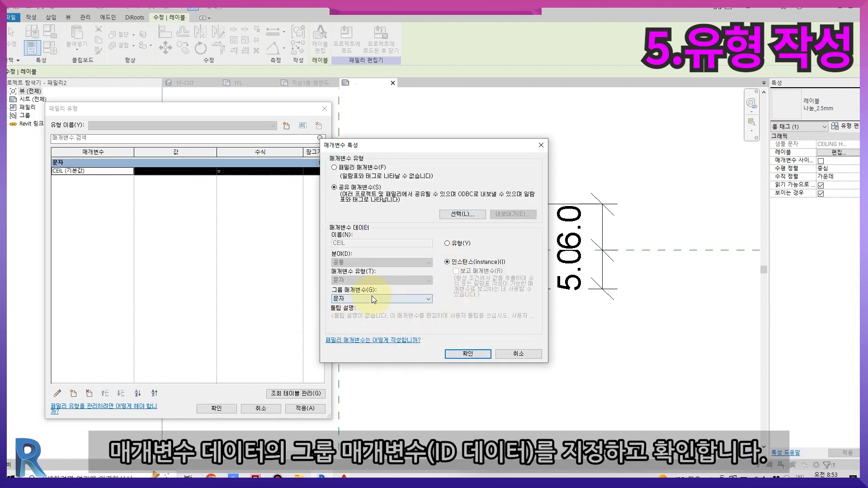
Group the CEIL parameter under ID 데이터 and accept the family type changes
{"action": "left_click", "coordinate": [372, 299]}
{"action": "scroll", "coordinate": [374, 318], "scroll_direction": "up", "scroll_amount": 5}
{"action": "left_click", "coordinate": [364, 307]}
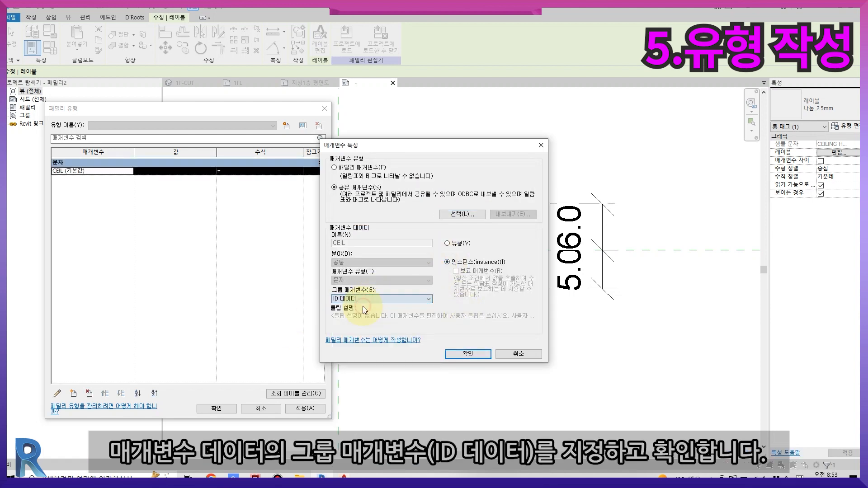
{"action": "left_click", "coordinate": [468, 357]}
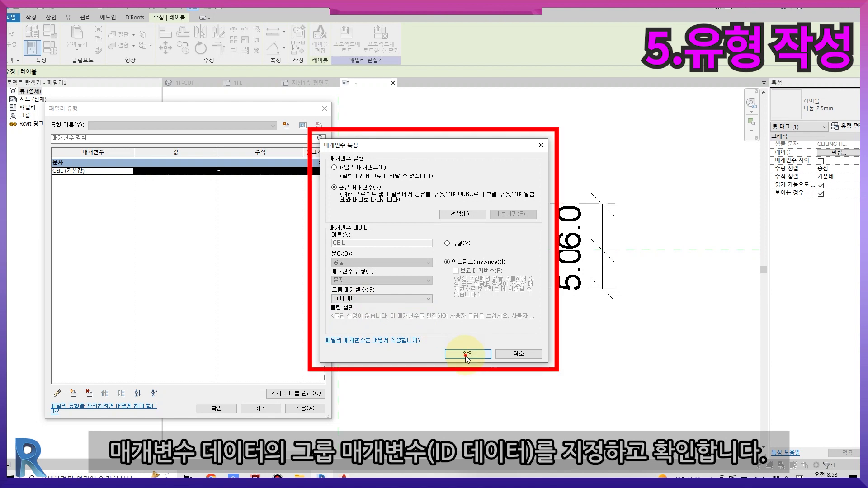
{"action": "left_click", "coordinate": [230, 409]}
Change the "CL:" text to "CH:" and shift it slightly left, clear of the CEILING H label
{"action": "double_click", "coordinate": [380, 276]}
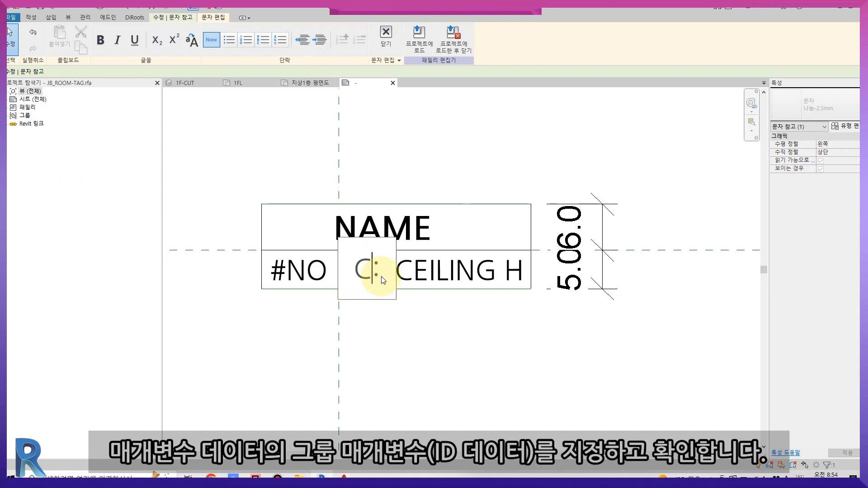
{"action": "type", "text": "H"}
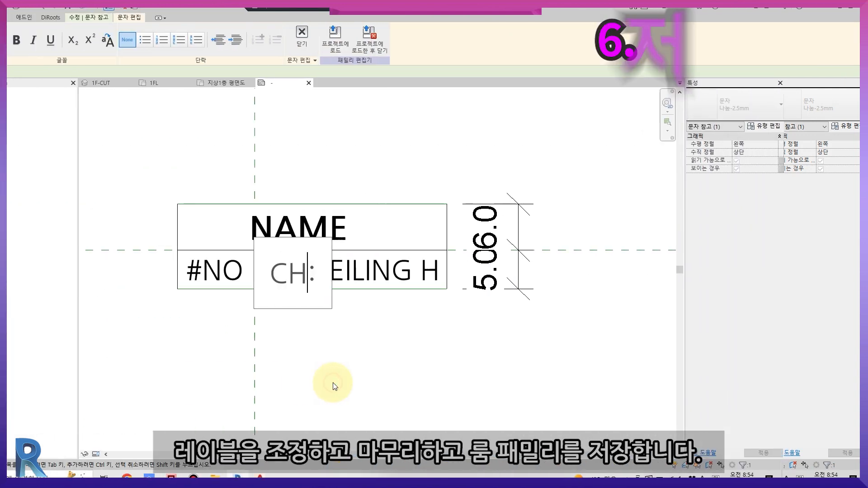
{"action": "left_click", "coordinate": [107, 224]}
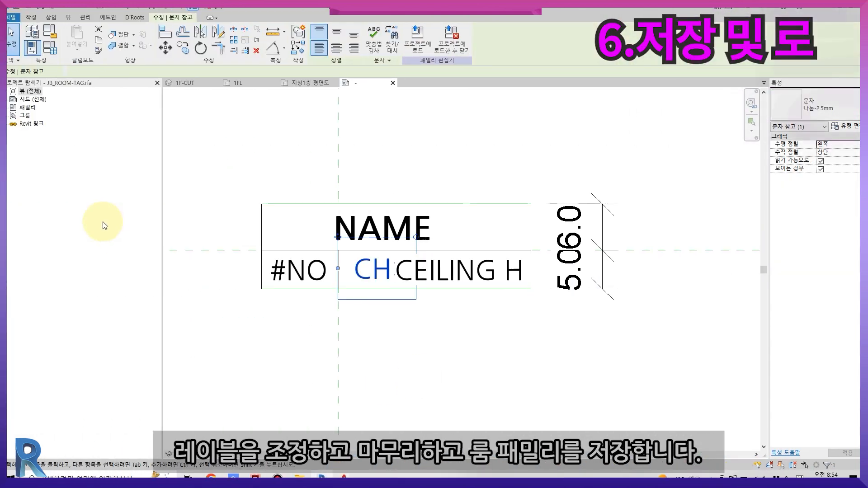
{"action": "left_click", "coordinate": [168, 229]}
{"action": "left_click_drag", "start_coordinate": [372, 267], "coordinate": [371, 267]}
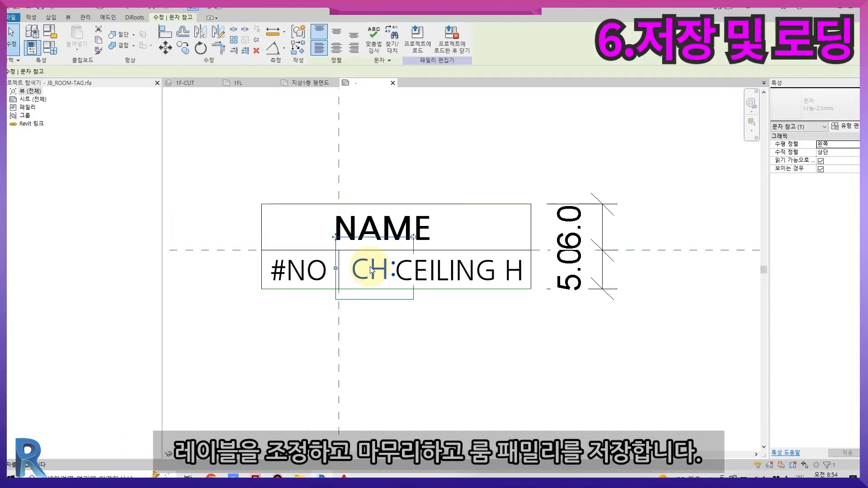
Save the room tag family under the file name JB_ROOM-TAG
{"action": "left_click", "coordinate": [466, 388]}
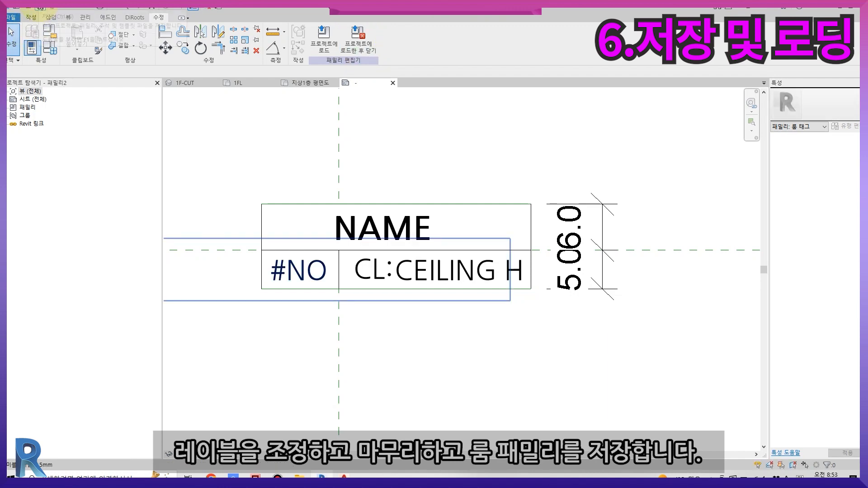
{"action": "left_click", "coordinate": [40, 6]}
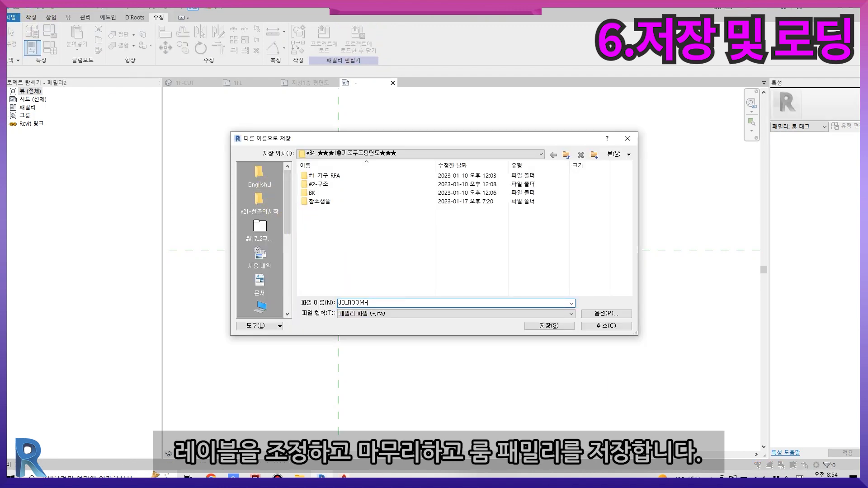
{"action": "key", "text": "Return"}
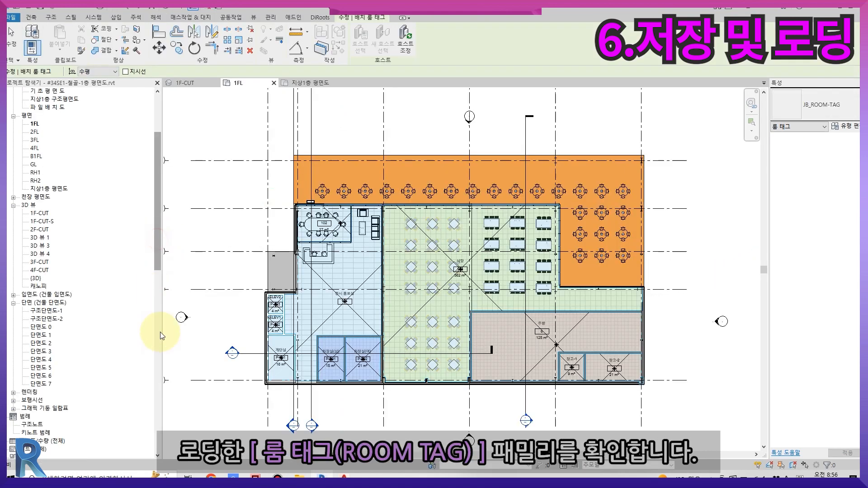
Find the loaded JB_ROOM-TAG family among the project's annotation symbols (주석 기호) and select its JB_ROOM-TAG type
{"action": "left_click_drag", "start_coordinate": [160, 332], "coordinate": [164, 425]}
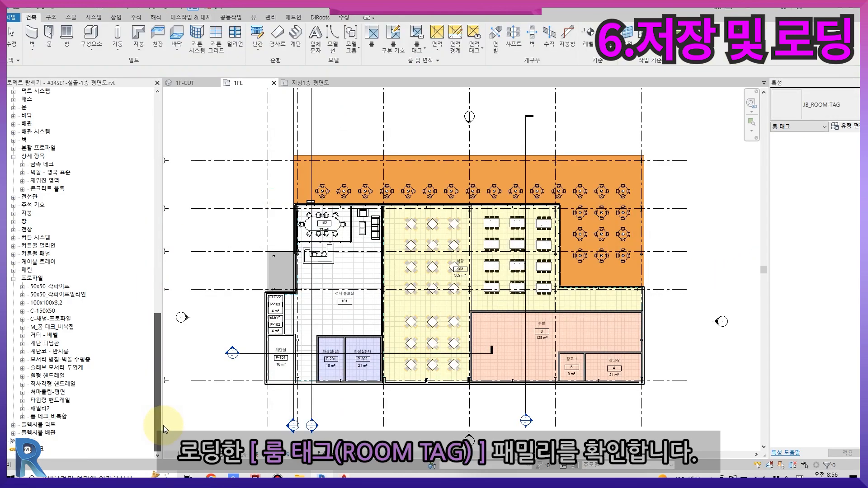
{"action": "left_click", "coordinate": [14, 206]}
{"action": "left_click", "coordinate": [27, 123]}
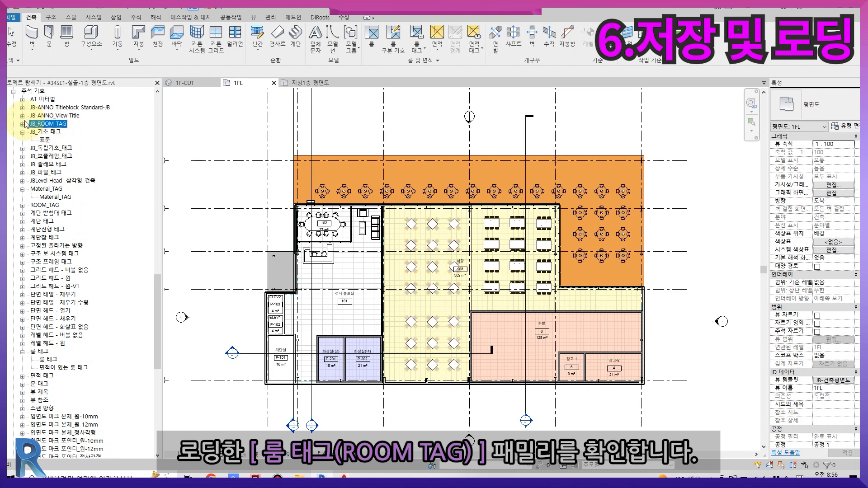
{"action": "left_click", "coordinate": [23, 126]}
{"action": "left_click", "coordinate": [57, 132]}
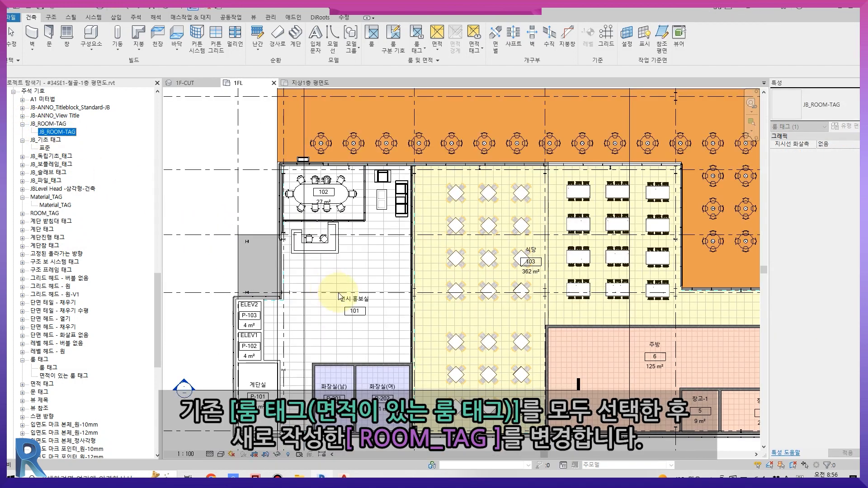
Select all instances of the existing 면적이 있는 룸 태그 room tag and switch them to the JB_ROOM-TAG type
{"action": "scroll", "coordinate": [342, 299], "scroll_direction": "up", "scroll_amount": 4}
{"action": "left_click", "coordinate": [356, 331]}
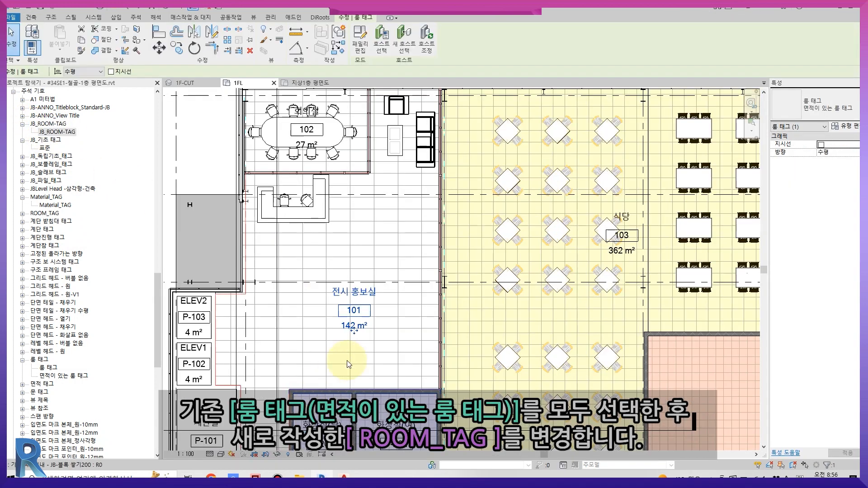
{"action": "right_click", "coordinate": [353, 329]}
{"action": "mouse_move", "coordinate": [444, 223]}
{"action": "left_click", "coordinate": [496, 213]}
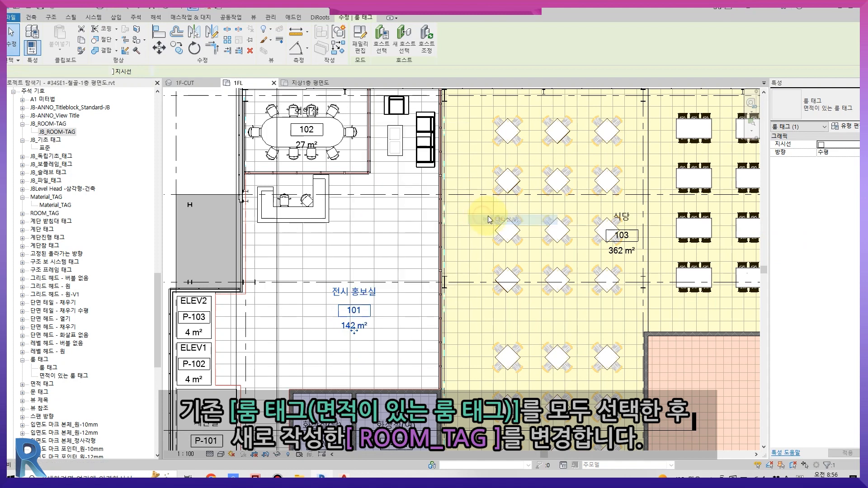
{"action": "left_click", "coordinate": [847, 114]}
{"action": "left_click", "coordinate": [836, 148]}
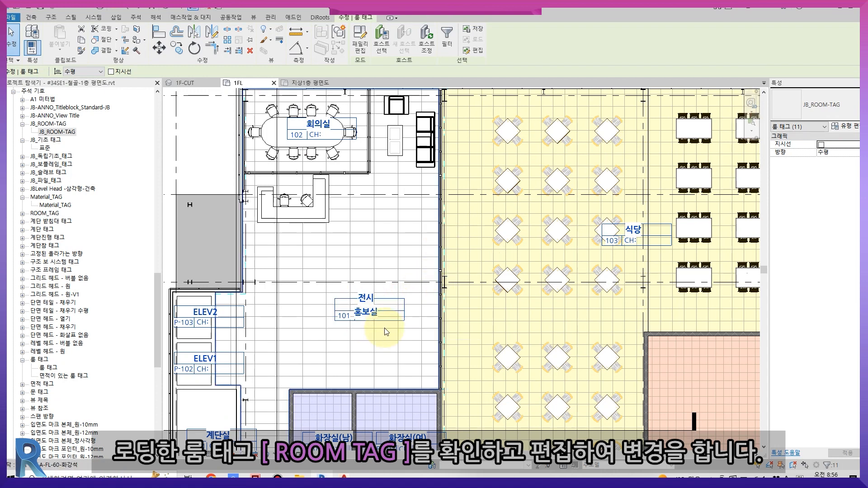
{"action": "key", "text": "Escape"}
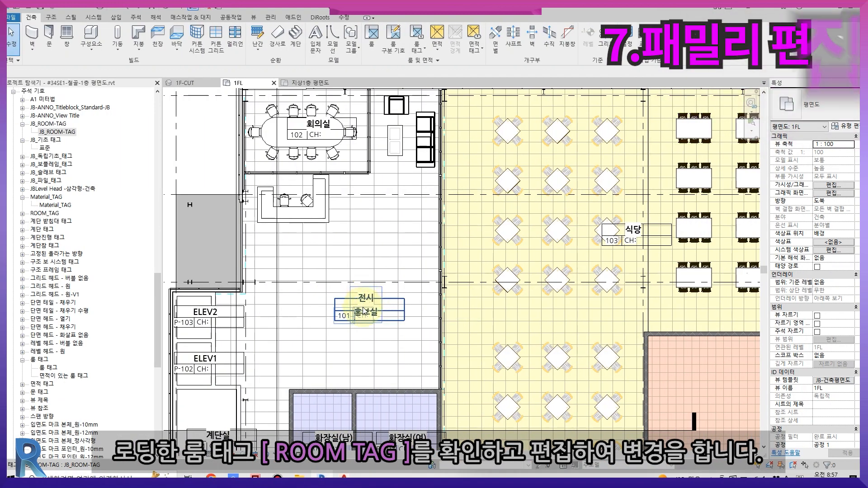
Open the JB_ROOM-TAG family for editing from room 101's tag and widen the NAME label's text box
{"action": "left_click", "coordinate": [364, 311]}
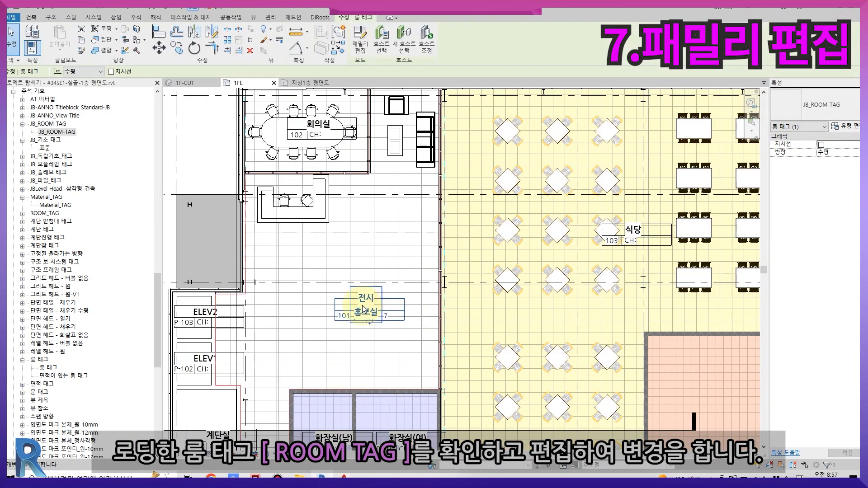
{"action": "left_click", "coordinate": [358, 45]}
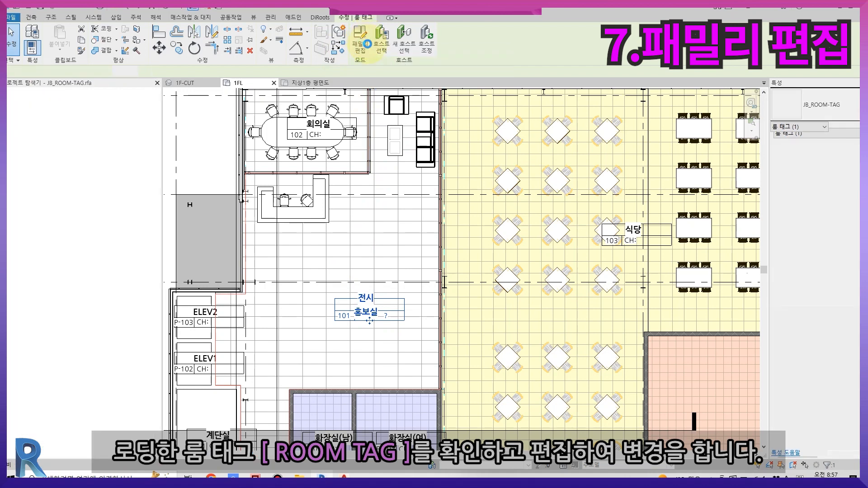
{"action": "scroll", "coordinate": [471, 253], "scroll_direction": "up", "scroll_amount": 5}
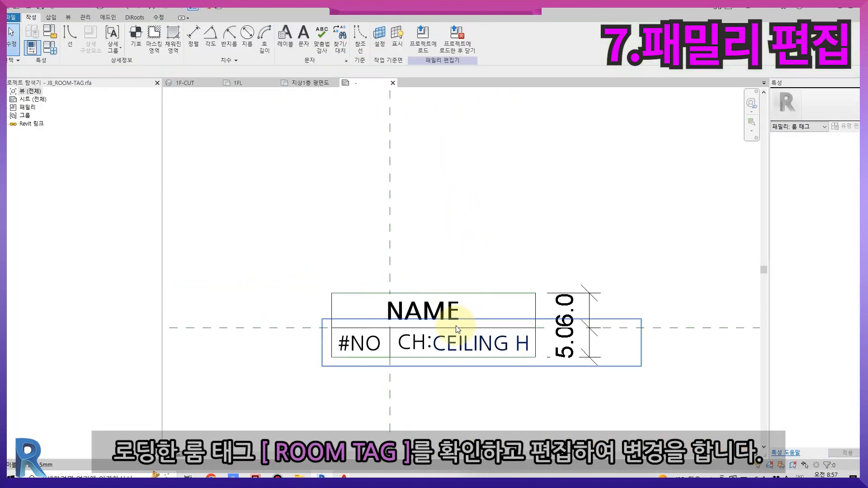
{"action": "left_click", "coordinate": [446, 311]}
{"action": "left_click_drag", "start_coordinate": [484, 312], "coordinate": [535, 321]}
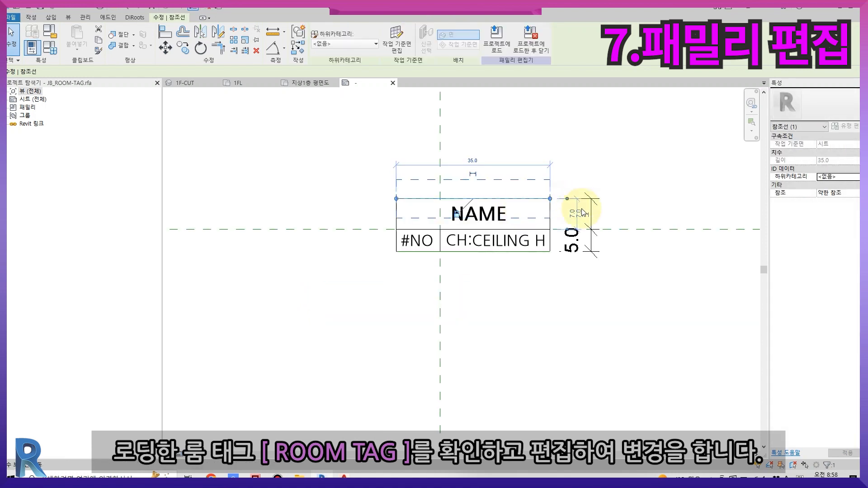
Set the height of the tag's upper row to 8 and recentre the NAME label in it
{"action": "left_click", "coordinate": [569, 214]}
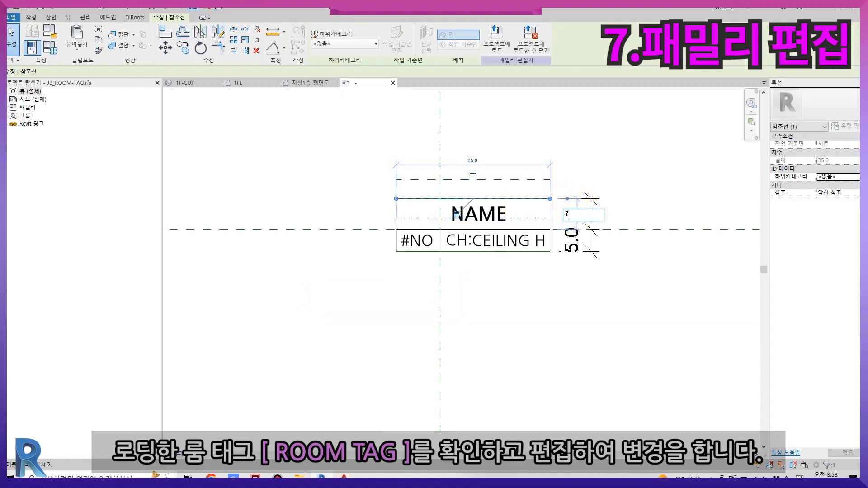
{"action": "type", "text": "8"}
{"action": "key", "text": "Return"}
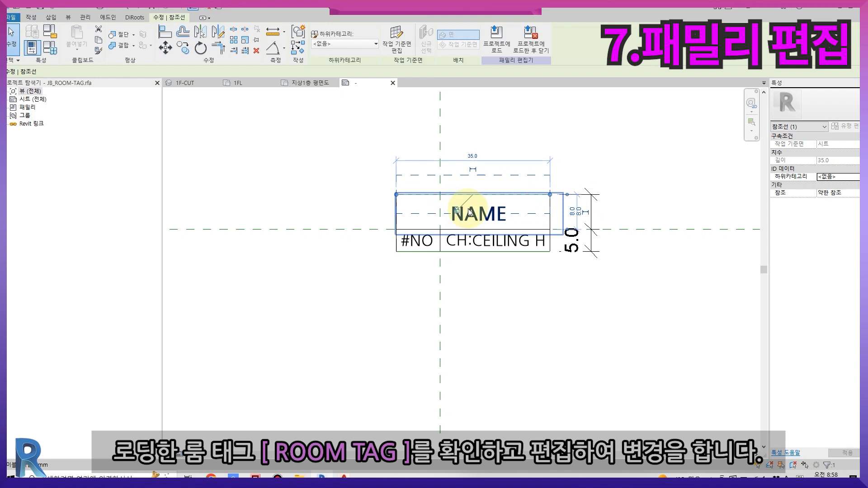
{"action": "left_click", "coordinate": [471, 213]}
Load the edited family into the project and close it, saving over JB_ROOM-TAG.rfa and overwriting the project's existing version
{"action": "left_click", "coordinate": [376, 41]}
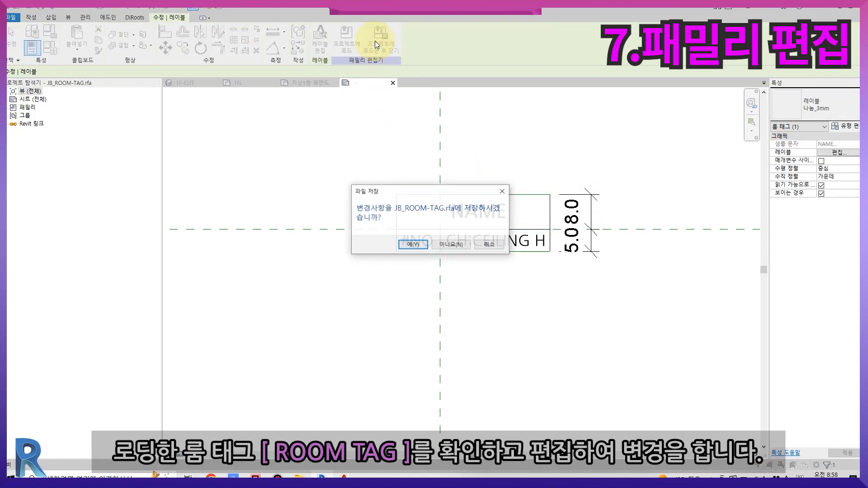
{"action": "key", "text": "Return"}
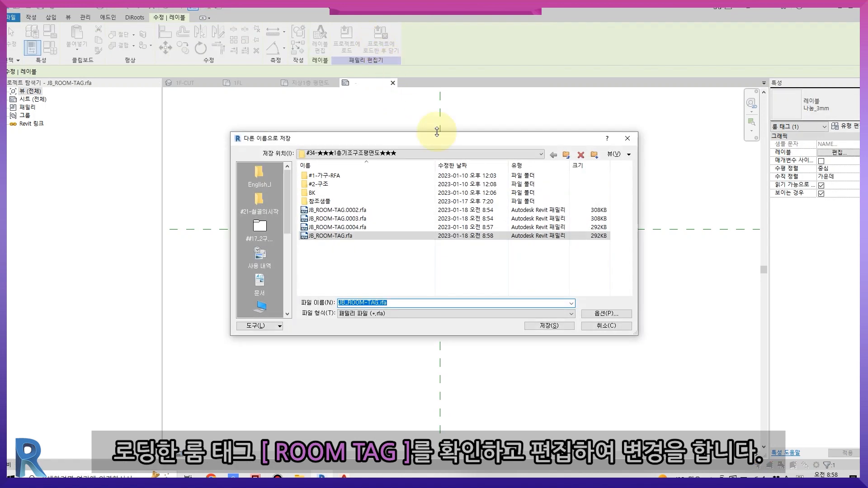
{"action": "key", "text": "Return"}
{"action": "left_click", "coordinate": [405, 242]}
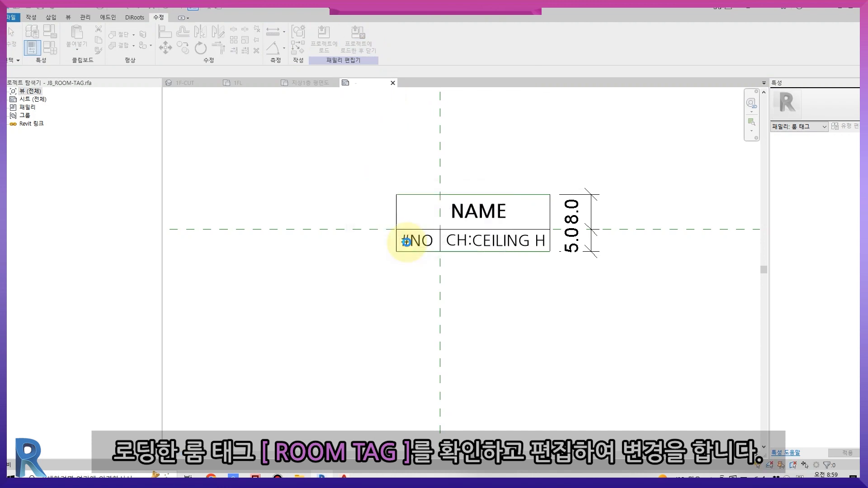
{"action": "left_click", "coordinate": [420, 243]}
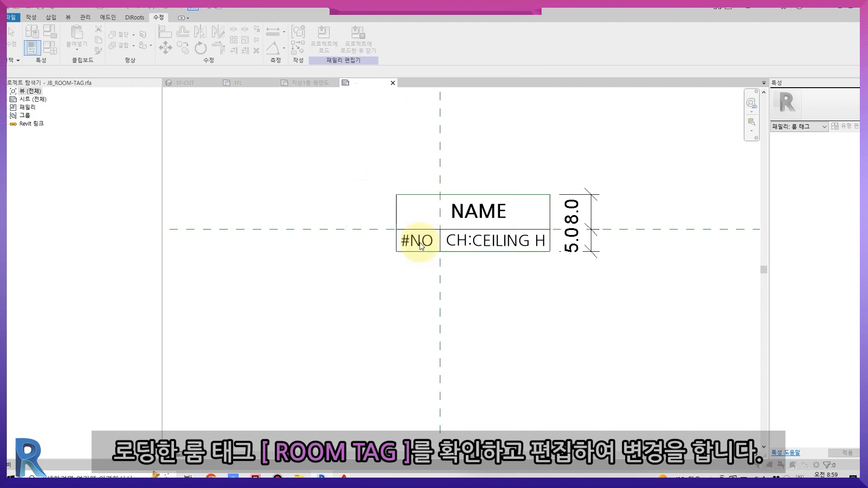
{"action": "left_click", "coordinate": [411, 225]}
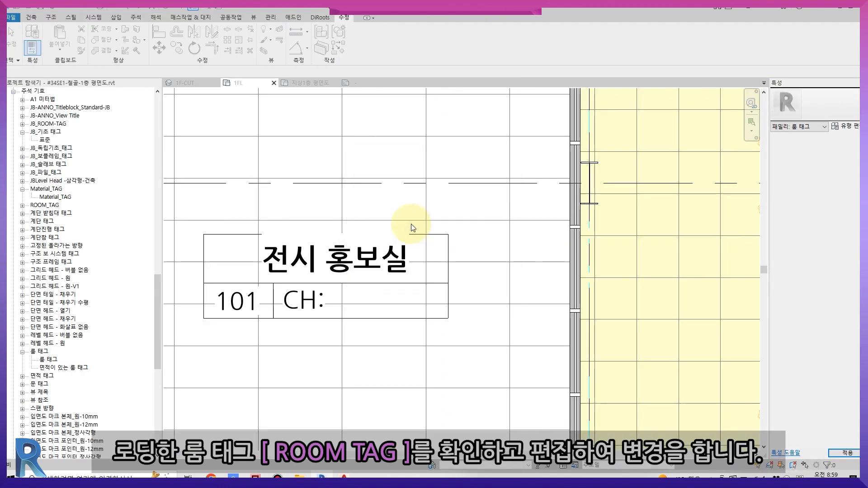
{"action": "scroll", "coordinate": [429, 317], "scroll_direction": "down", "scroll_amount": 1}
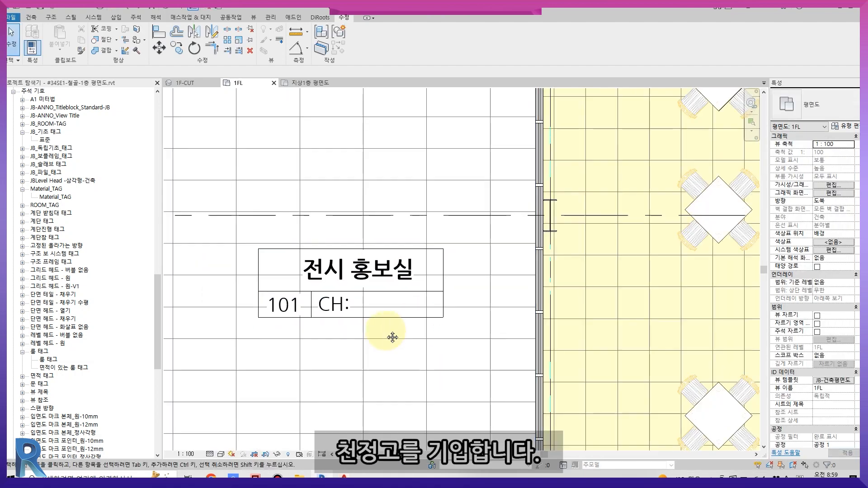
{"action": "middle_click_drag", "start_coordinate": [384, 331], "coordinate": [443, 270]}
{"action": "left_click", "coordinate": [401, 256]}
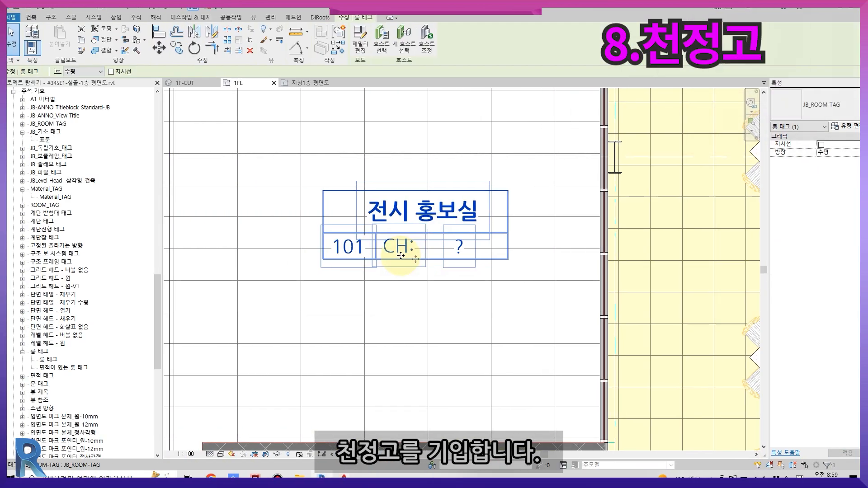
{"action": "scroll", "coordinate": [344, 283], "scroll_direction": "down", "scroll_amount": 2}
{"action": "middle_click_drag", "start_coordinate": [190, 294], "coordinate": [266, 367]}
{"action": "left_click", "coordinate": [257, 371]}
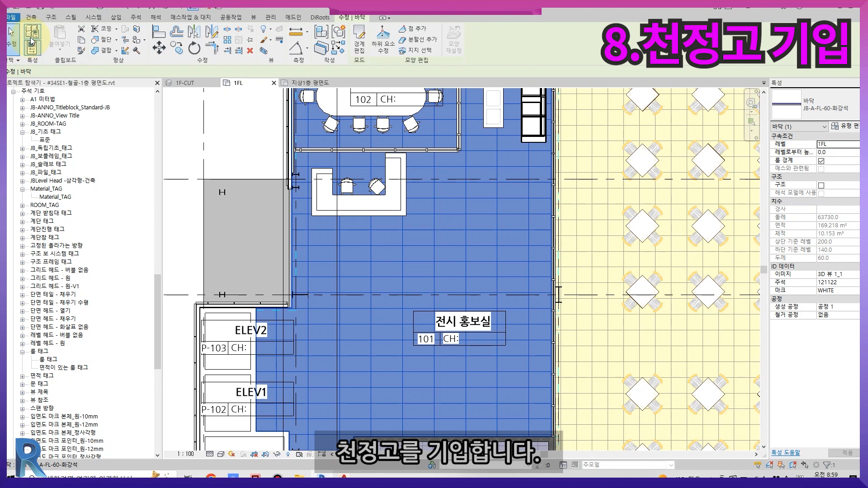
{"action": "left_click", "coordinate": [238, 231]}
Turn on the room category's 참조 (reference) subcategory in the model overrides of the 1FL plan's JB-건축평면도 view template
{"action": "left_click", "coordinate": [829, 376]}
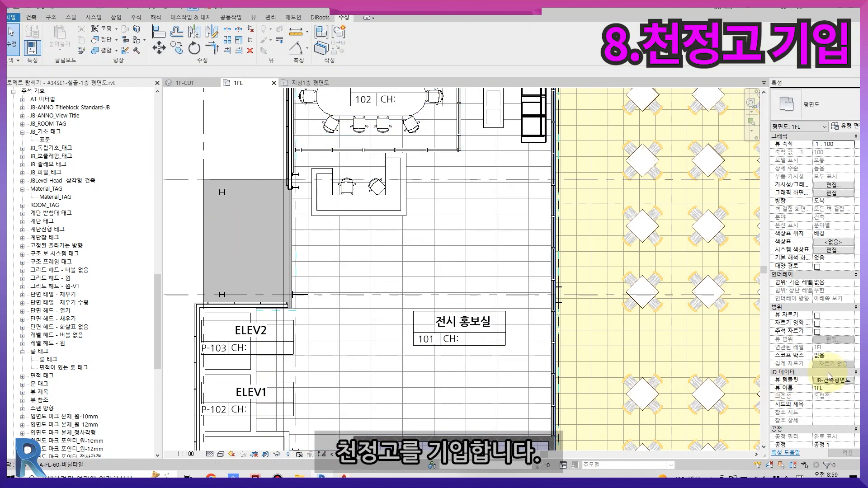
{"action": "left_click", "coordinate": [498, 171]}
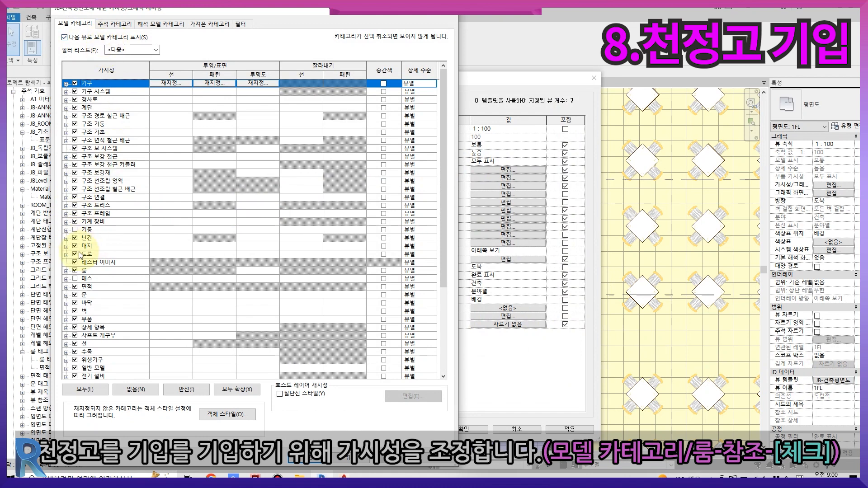
{"action": "left_click", "coordinate": [66, 271]}
{"action": "left_click", "coordinate": [84, 295]}
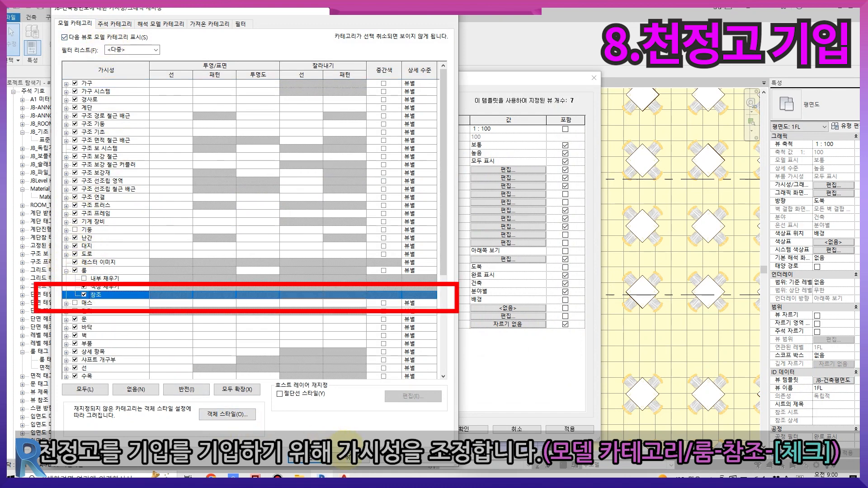
{"action": "left_click", "coordinate": [316, 462]}
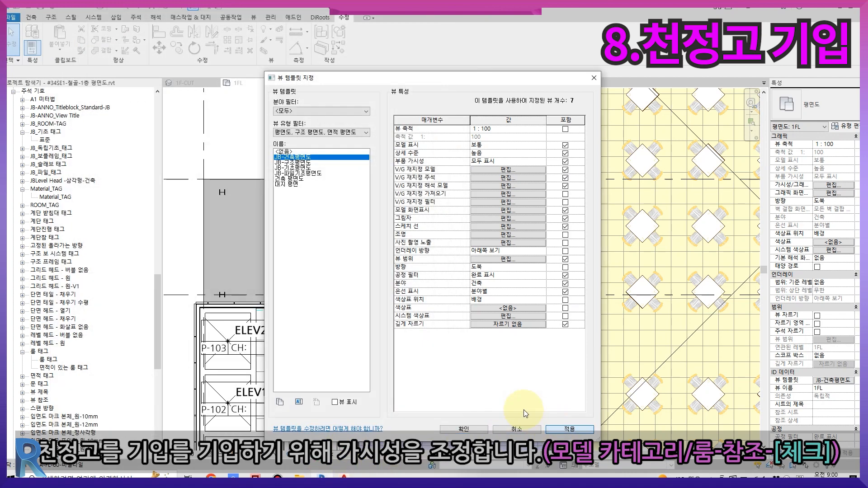
{"action": "left_click", "coordinate": [466, 429]}
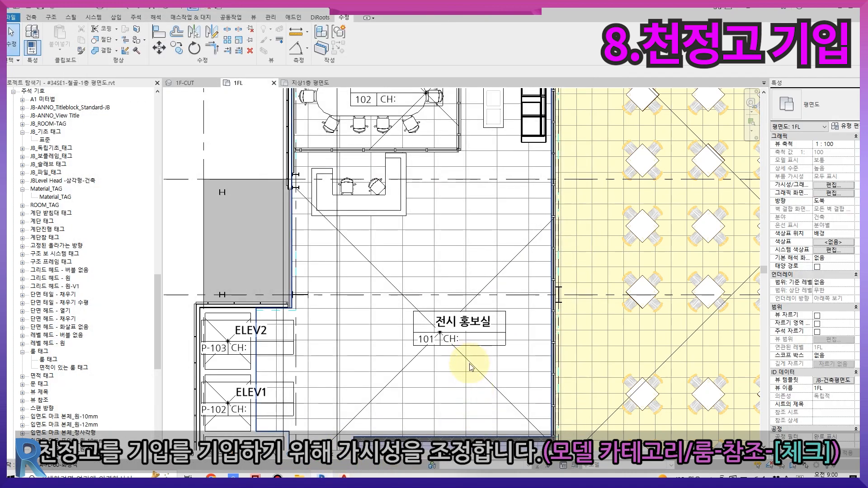
Move the 전시 홍보실 room tag up and slightly left, clear of the room's reference crossing point
{"action": "left_click", "coordinate": [470, 367]}
{"action": "middle_click_drag", "start_coordinate": [470, 367], "coordinate": [432, 320]}
{"action": "left_click", "coordinate": [412, 281]}
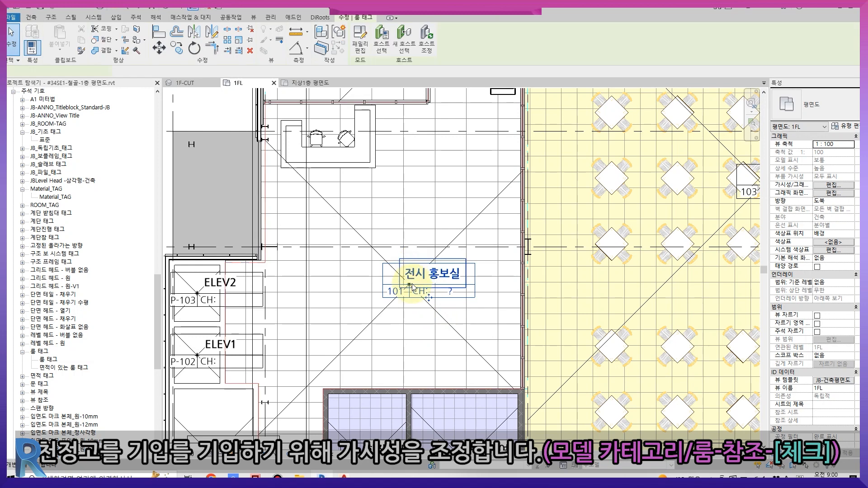
{"action": "left_click_drag", "start_coordinate": [400, 233], "coordinate": [400, 233]}
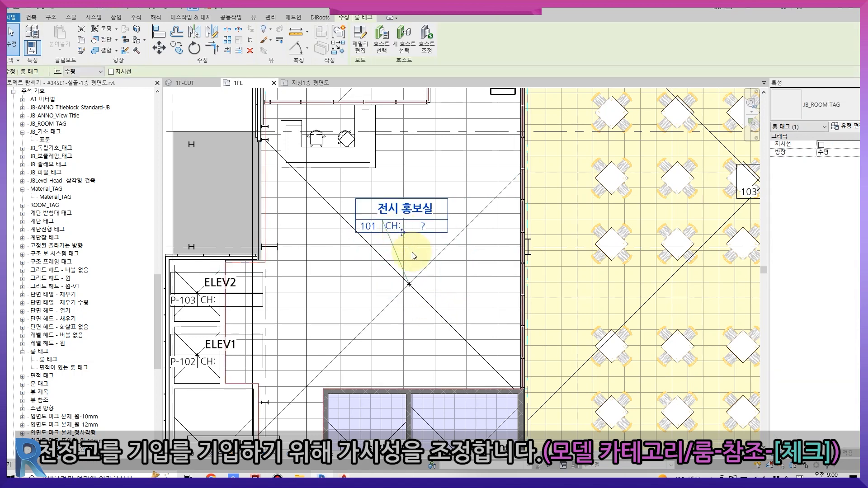
{"action": "left_click", "coordinate": [398, 289]}
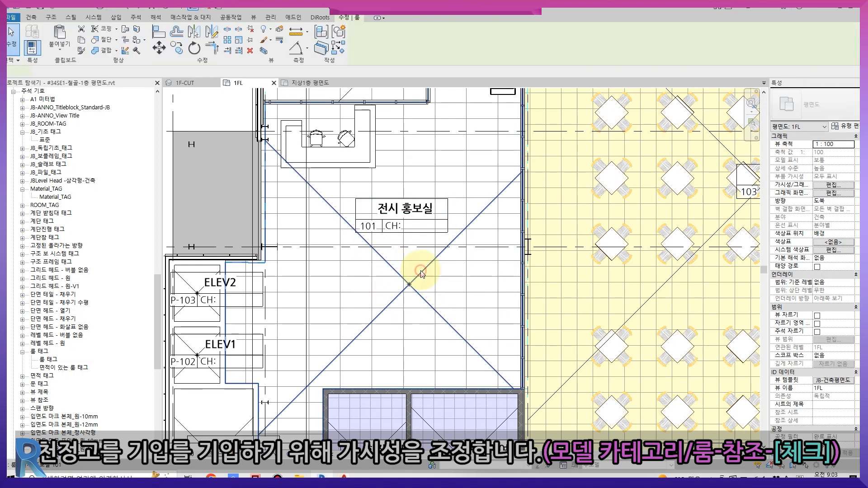
Select room 101 전시 홍보실 by its reference lines and set its CEIL parameter to 3000
{"action": "left_click", "coordinate": [409, 285]}
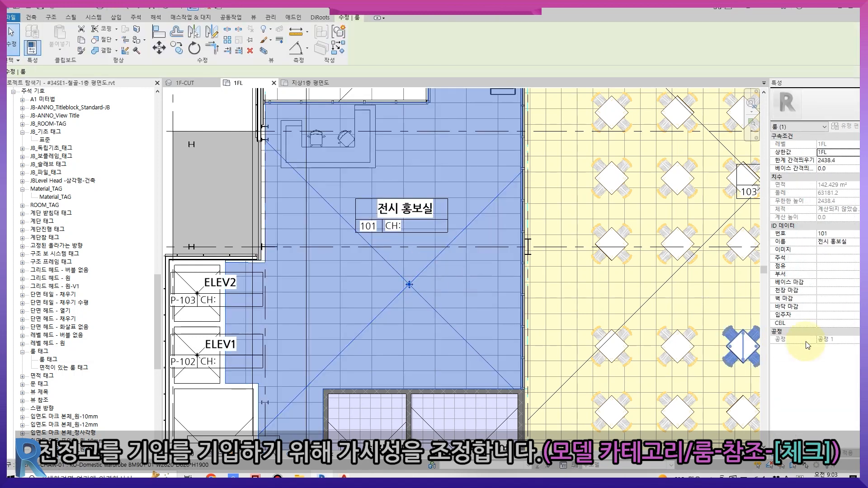
{"action": "left_click", "coordinate": [824, 324]}
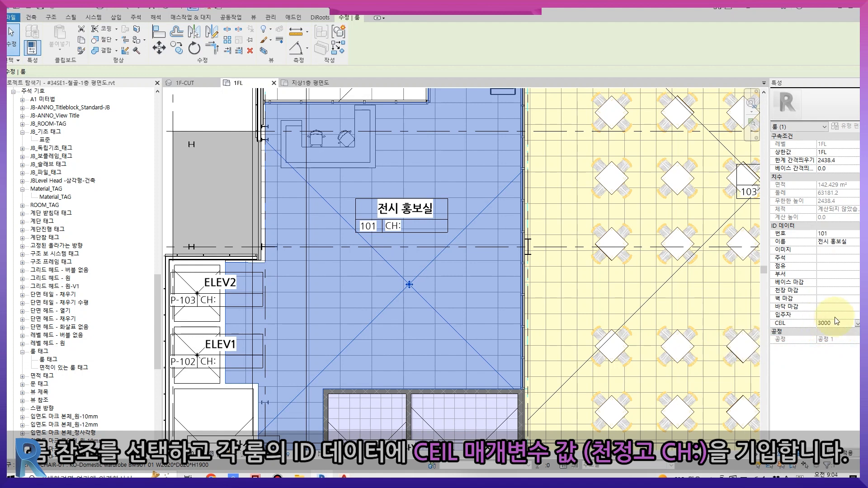
{"action": "key", "text": "Return"}
{"action": "left_click", "coordinate": [434, 301]}
{"action": "scroll", "coordinate": [432, 300], "scroll_direction": "down", "scroll_amount": 2}
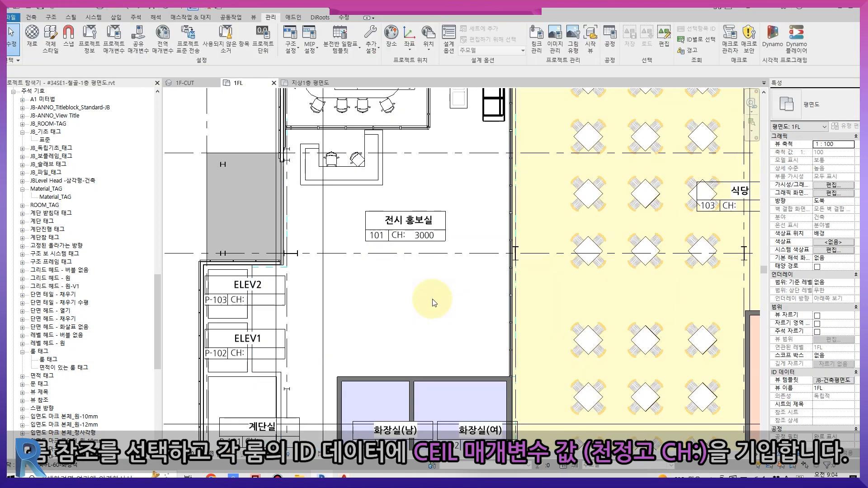
Select room 103 식당 by its reference lines and set its CEIL parameter to 3000
{"action": "middle_click_drag", "start_coordinate": [569, 275], "coordinate": [503, 285]}
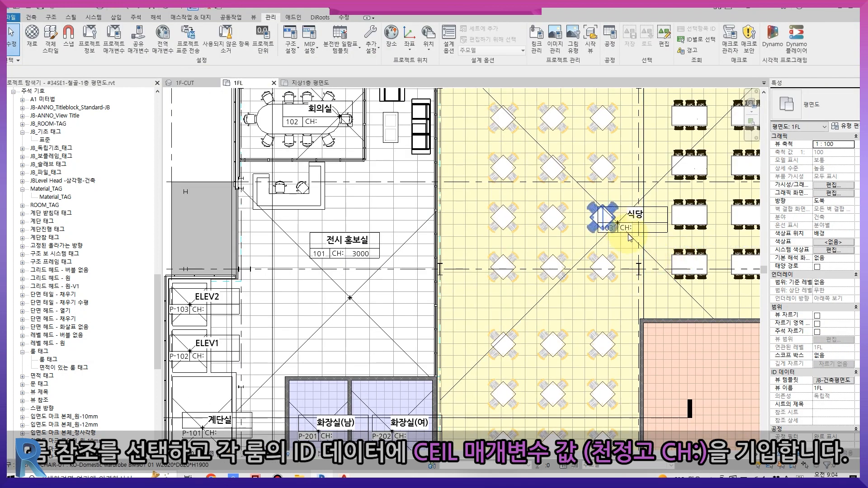
{"action": "scroll", "coordinate": [632, 238], "scroll_direction": "up", "scroll_amount": 2}
{"action": "left_click", "coordinate": [563, 210]}
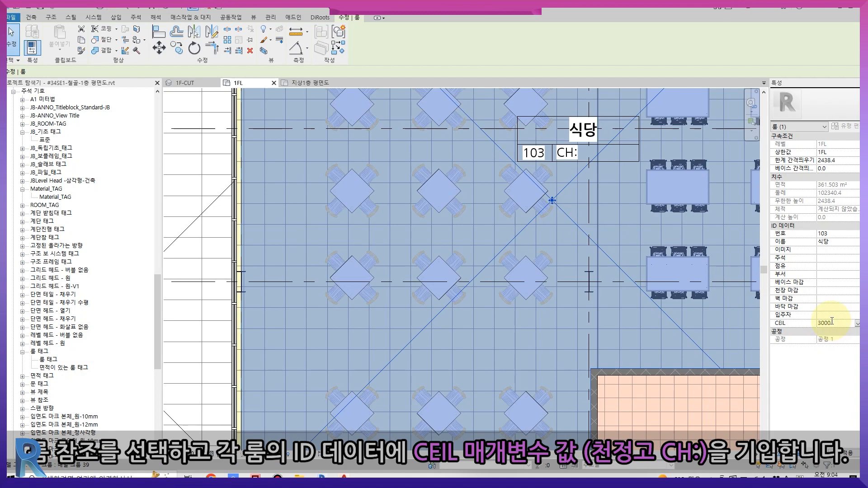
{"action": "key", "text": "Return"}
{"action": "left_click", "coordinate": [717, 333]}
Select the 주방 room by its reference lines and set its CEIL parameter to 3000
{"action": "scroll", "coordinate": [622, 230], "scroll_direction": "down", "scroll_amount": 3}
{"action": "middle_click_drag", "start_coordinate": [621, 231], "coordinate": [244, 324]}
{"action": "scroll", "coordinate": [560, 288], "scroll_direction": "down", "scroll_amount": 2}
{"action": "middle_click_drag", "start_coordinate": [560, 288], "coordinate": [635, 129]}
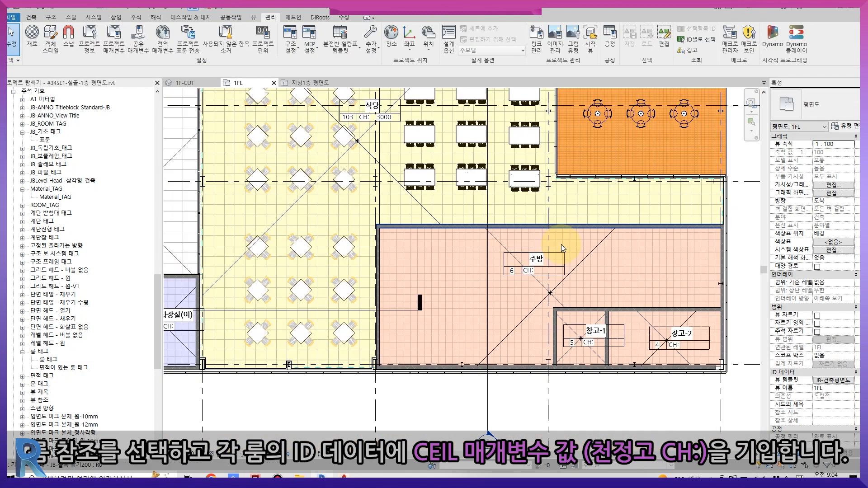
{"action": "scroll", "coordinate": [545, 290], "scroll_direction": "up", "scroll_amount": 3}
{"action": "left_click", "coordinate": [539, 284]}
{"action": "left_click", "coordinate": [844, 324]}
{"action": "type", "text": "3000"}
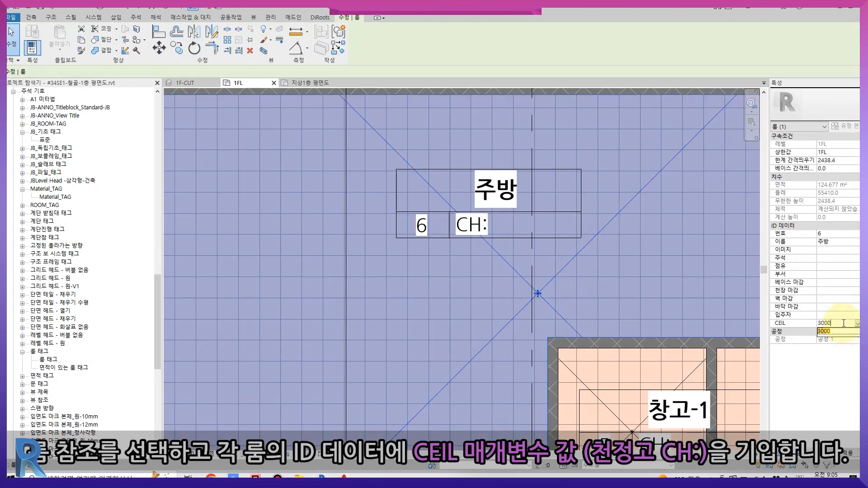
{"action": "key", "text": "Return"}
Move the 창고-1 room tag up and left off the reference crossing, and set that room's CEIL parameter to 3000
{"action": "left_click", "coordinate": [577, 380]}
{"action": "middle_click_drag", "start_coordinate": [633, 431], "coordinate": [523, 209]}
{"action": "left_click", "coordinate": [523, 211]}
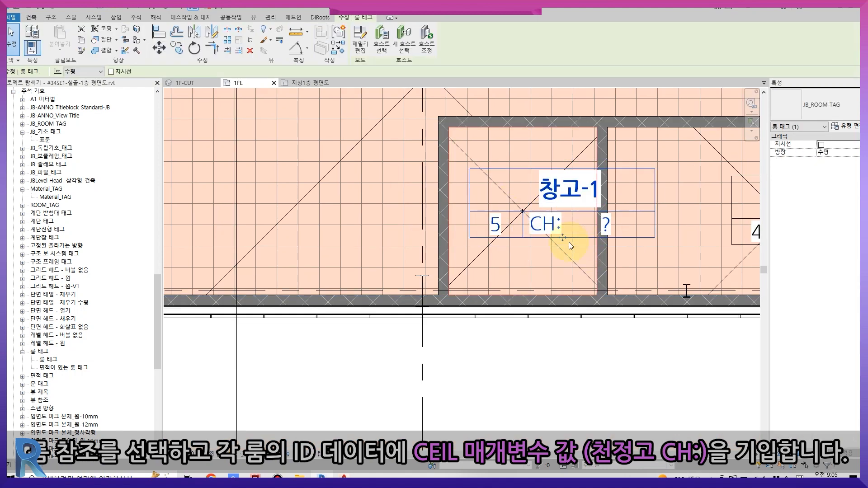
{"action": "left_click_drag", "start_coordinate": [569, 243], "coordinate": [532, 225]}
{"action": "left_click", "coordinate": [523, 243]}
{"action": "left_click", "coordinate": [837, 322]}
{"action": "type", "text": "3000"}
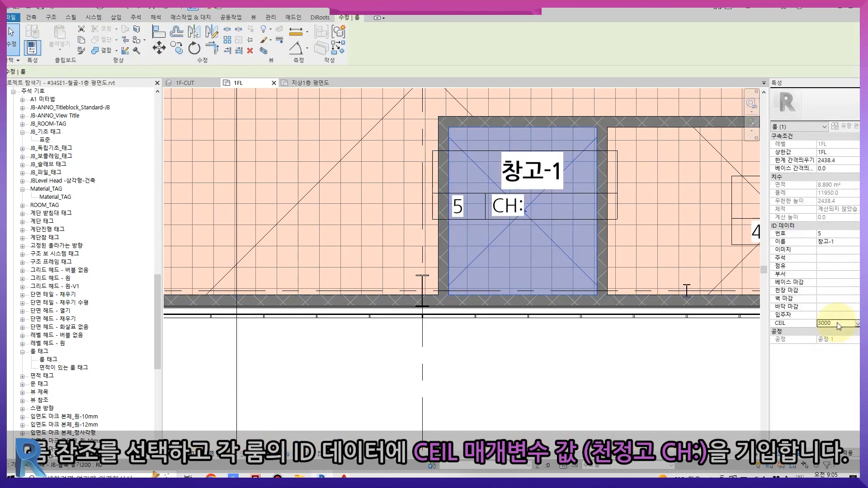
{"action": "left_click", "coordinate": [622, 367]}
Move the 창고-2 room tag up and left off its reference crossing, and set that room's CEIL parameter to 3000
{"action": "middle_click_drag", "start_coordinate": [623, 367], "coordinate": [322, 403]}
{"action": "left_click_drag", "start_coordinate": [514, 260], "coordinate": [483, 235]}
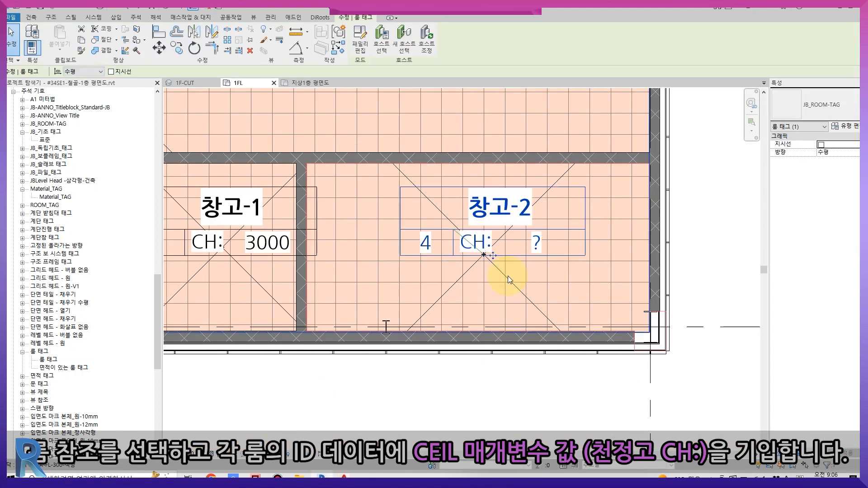
{"action": "left_click", "coordinate": [502, 271]}
{"action": "left_click", "coordinate": [831, 323]}
{"action": "type", "text": "30"}
{"action": "left_click", "coordinate": [432, 370]}
Select room P-202 화장실(여) by its reference lines and set its CEIL parameter to 2400
{"action": "scroll", "coordinate": [432, 371], "scroll_direction": "down", "scroll_amount": 10}
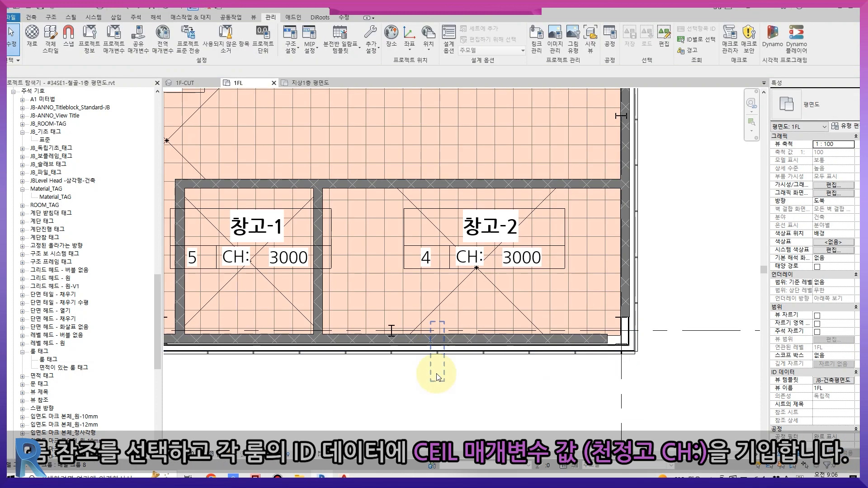
{"action": "scroll", "coordinate": [305, 354], "scroll_direction": "up", "scroll_amount": 9}
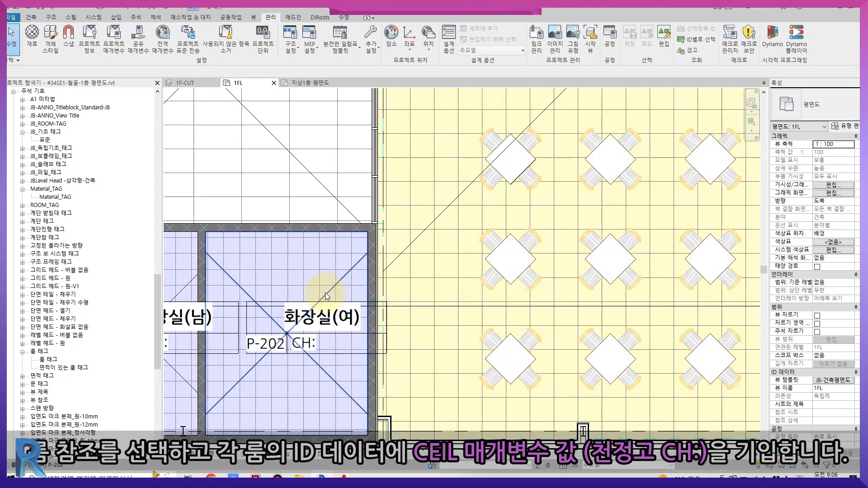
{"action": "left_click", "coordinate": [325, 292]}
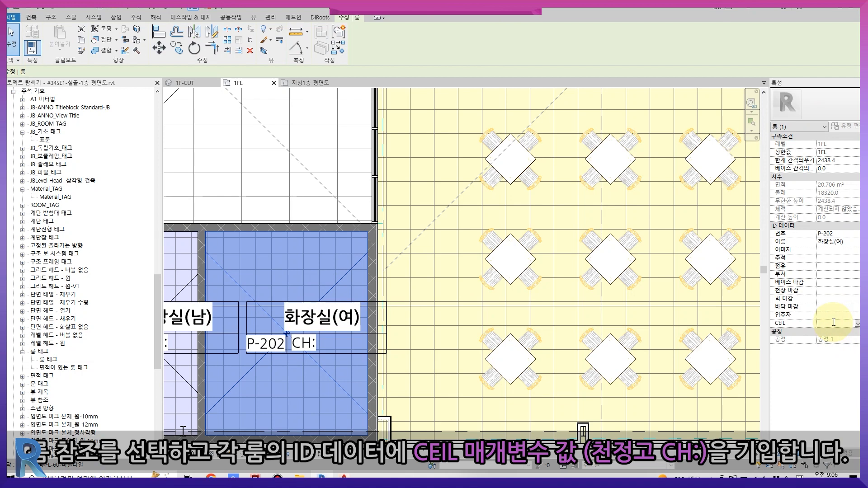
{"action": "left_click", "coordinate": [848, 453]}
{"action": "middle_click_drag", "start_coordinate": [295, 352], "coordinate": [416, 337]}
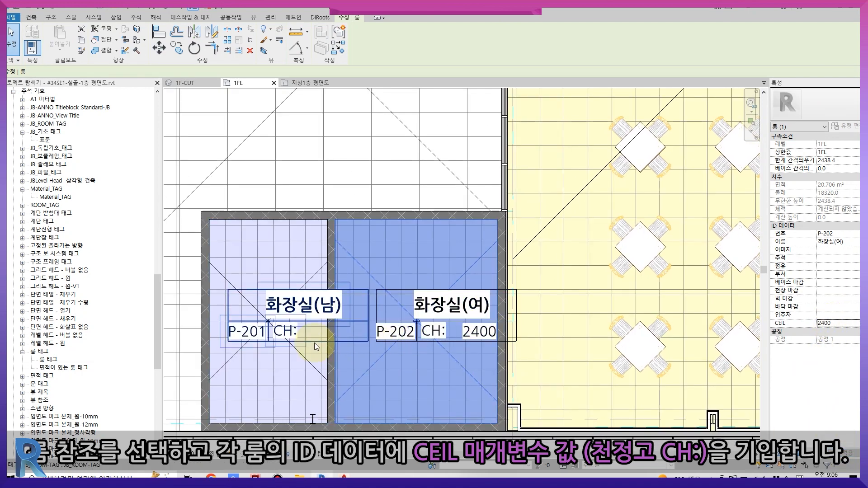
Select room P-201 화장실(남) by its reference lines and set its CEIL parameter to 2400
{"action": "left_click", "coordinate": [331, 346]}
{"action": "key", "text": "Escape"}
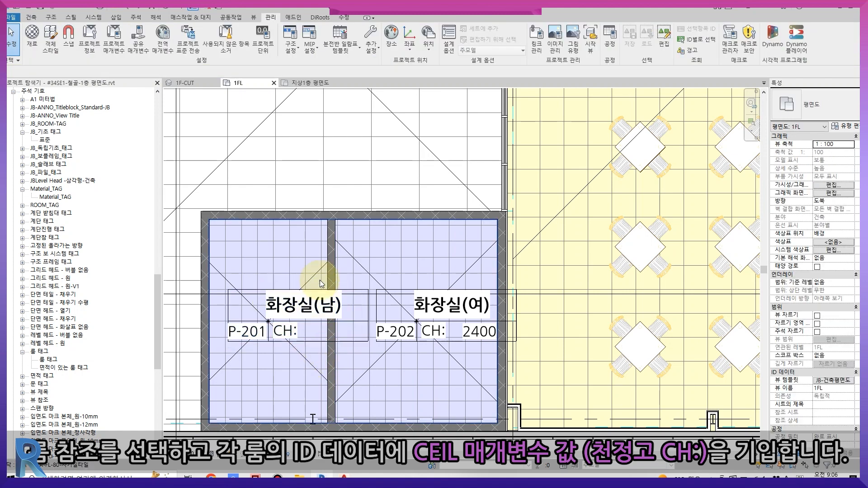
{"action": "scroll", "coordinate": [223, 277], "scroll_direction": "up", "scroll_amount": 2}
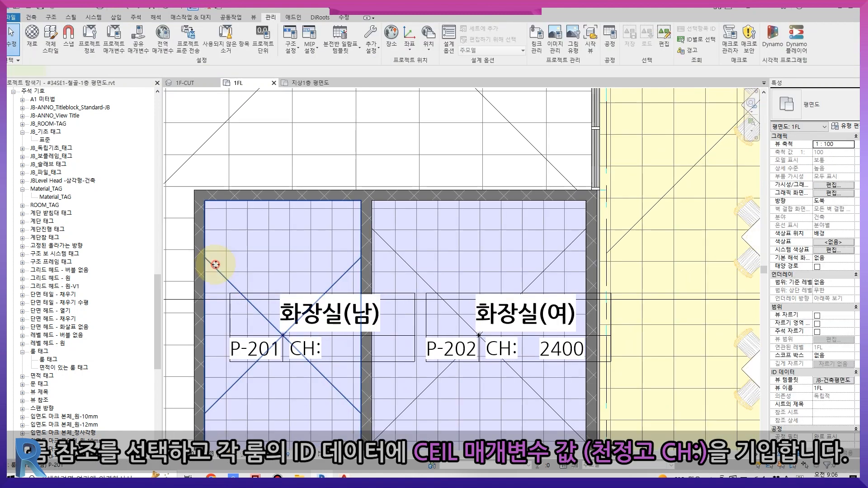
{"action": "left_click", "coordinate": [222, 278]}
{"action": "left_click", "coordinate": [846, 324]}
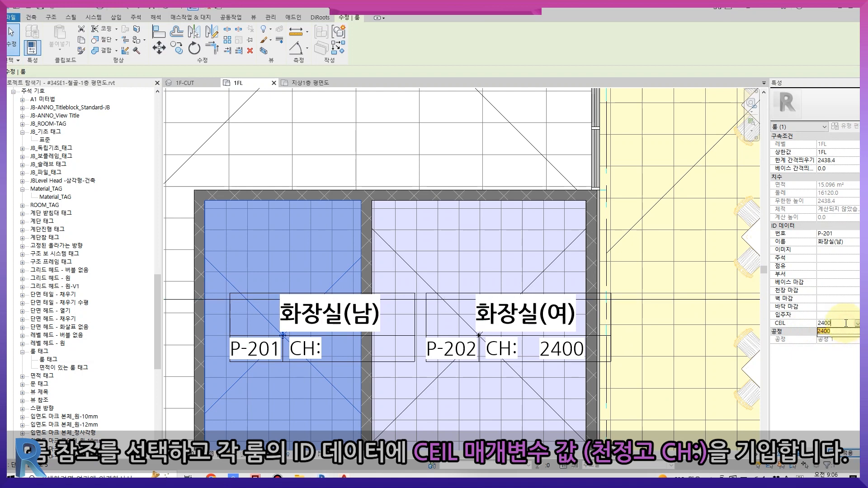
{"action": "left_click", "coordinate": [640, 286]}
Move the 화장실(남) room tag left, level with the neighbouring 화장실(여) tag
{"action": "scroll", "coordinate": [527, 345], "scroll_direction": "down", "scroll_amount": 3}
{"action": "left_click", "coordinate": [392, 340]}
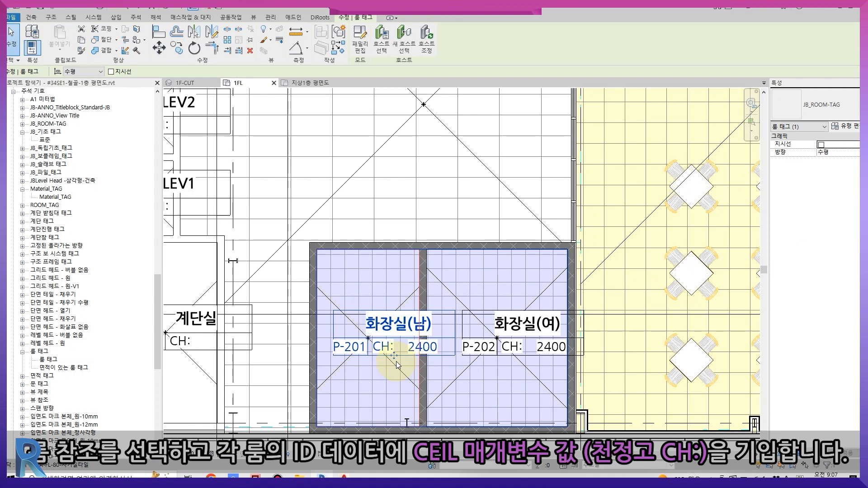
{"action": "left_click_drag", "start_coordinate": [379, 356], "coordinate": [380, 351]}
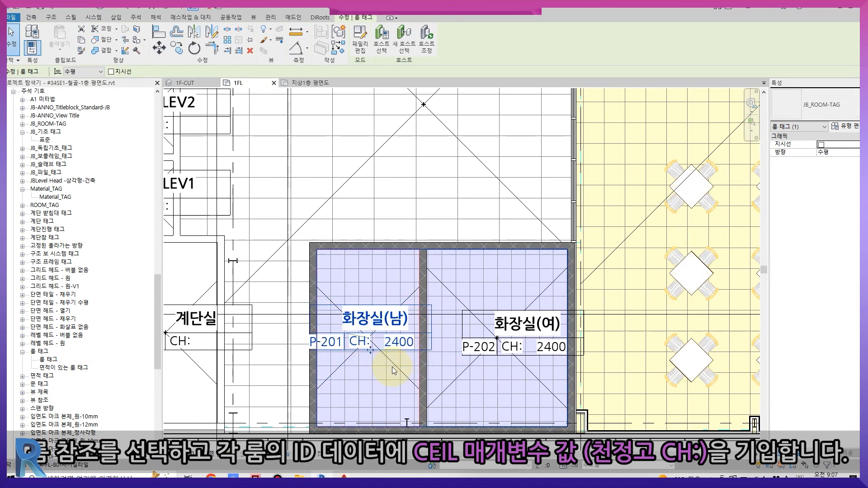
{"action": "scroll", "coordinate": [370, 353], "scroll_direction": "up", "scroll_amount": 2}
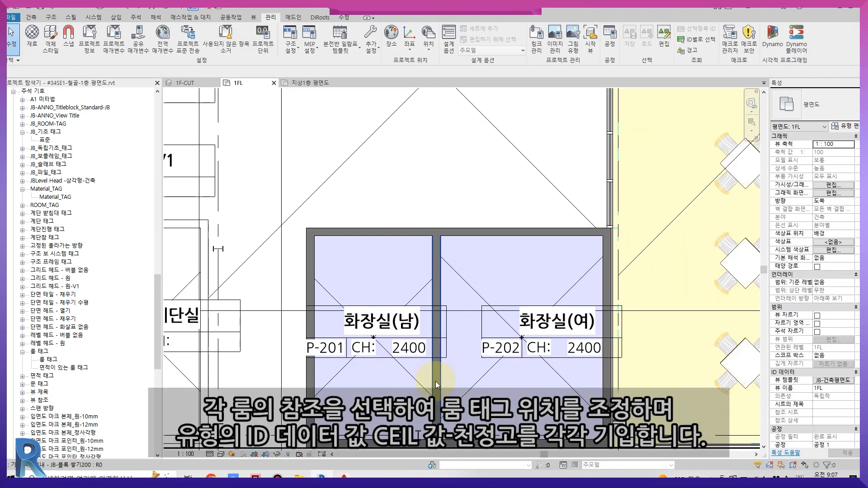
Select room 102 회의실 by its reference lines and set its CEIL parameter to 3000
{"action": "scroll", "coordinate": [437, 382], "scroll_direction": "down", "scroll_amount": 3}
{"action": "scroll", "coordinate": [441, 375], "scroll_direction": "up", "scroll_amount": 2}
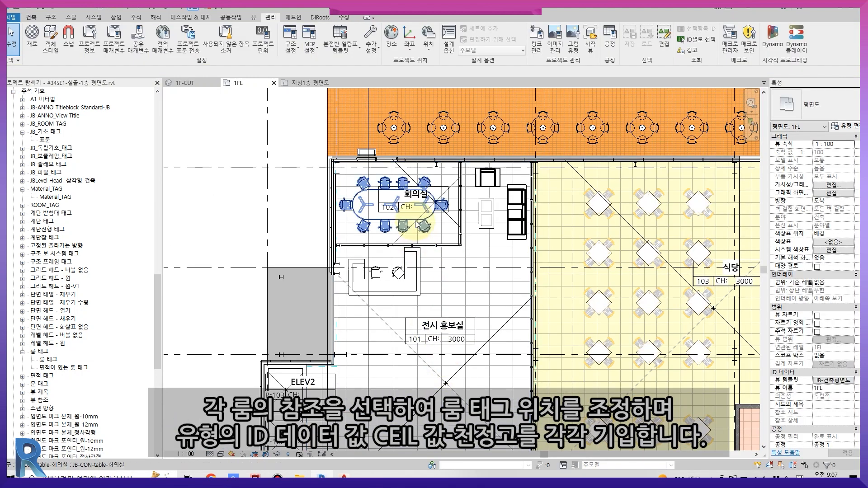
{"action": "scroll", "coordinate": [455, 195], "scroll_direction": "up", "scroll_amount": 2}
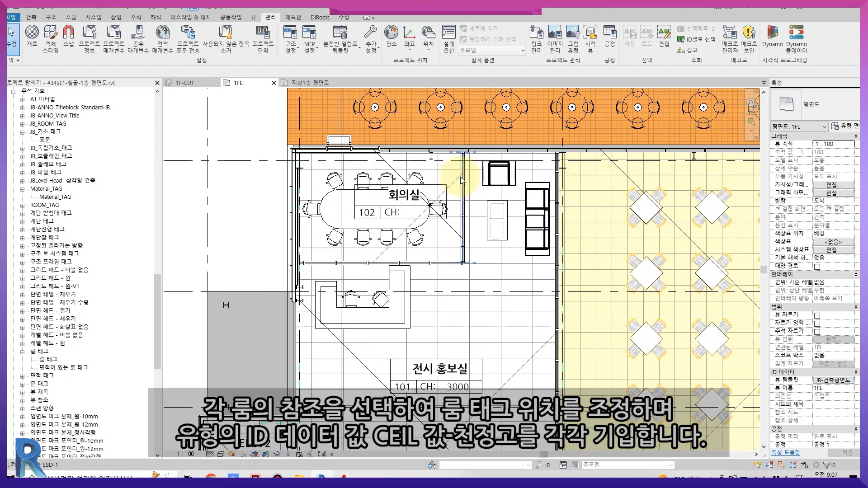
{"action": "scroll", "coordinate": [436, 216], "scroll_direction": "up", "scroll_amount": 2}
{"action": "left_click", "coordinate": [398, 231]}
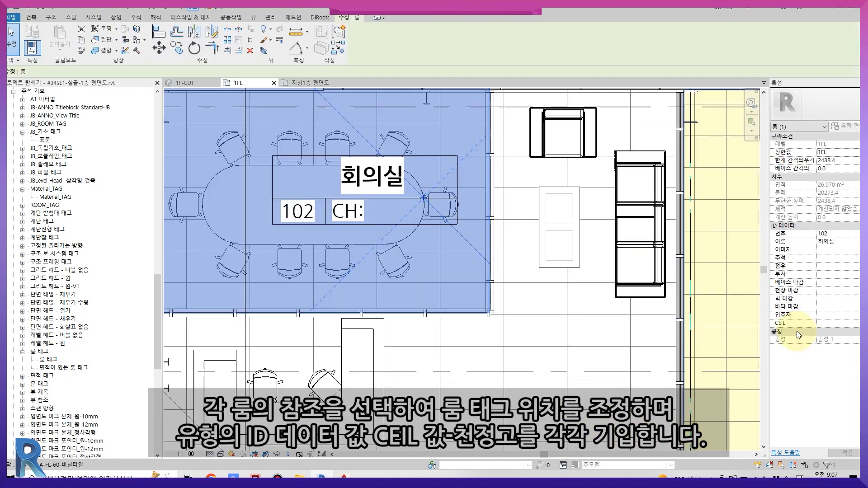
{"action": "left_click", "coordinate": [839, 324]}
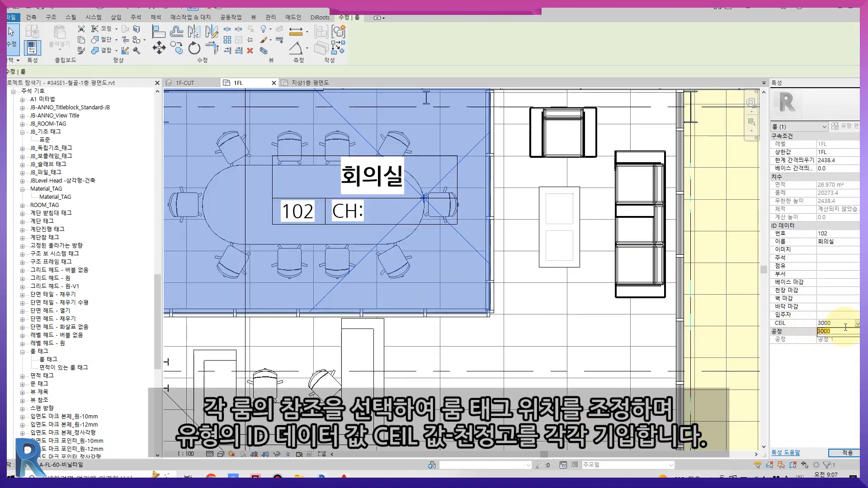
{"action": "left_click", "coordinate": [845, 453]}
{"action": "key", "text": "Escape"}
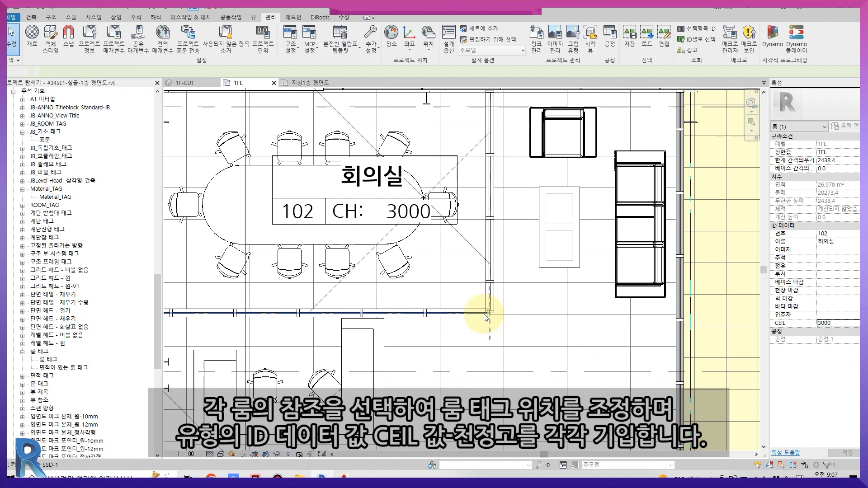
Check the room tags across the 1FL plan, from the exhibition hall and elevators to the dining hall, kitchen and storage rooms
{"action": "scroll", "coordinate": [485, 316], "scroll_direction": "down", "scroll_amount": 2}
{"action": "middle_click_drag", "start_coordinate": [498, 360], "coordinate": [489, 165]}
{"action": "middle_click_drag", "start_coordinate": [422, 282], "coordinate": [496, 240]}
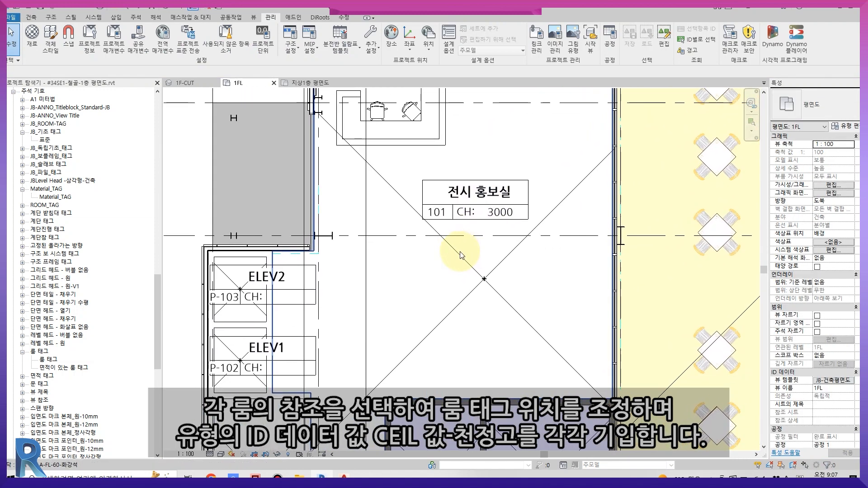
{"action": "middle_click_drag", "start_coordinate": [270, 305], "coordinate": [280, 245]}
{"action": "scroll", "coordinate": [363, 340], "scroll_direction": "down", "scroll_amount": 3}
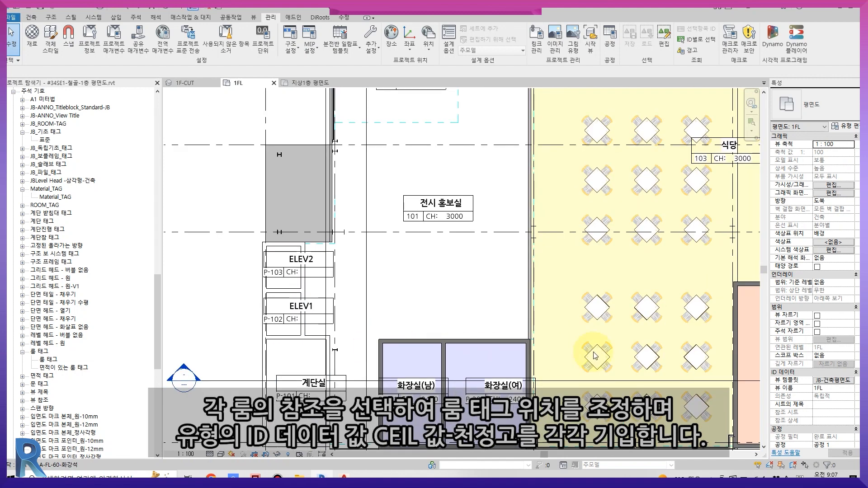
{"action": "middle_click_drag", "start_coordinate": [649, 373], "coordinate": [471, 319]}
{"action": "left_click", "coordinate": [693, 295]}
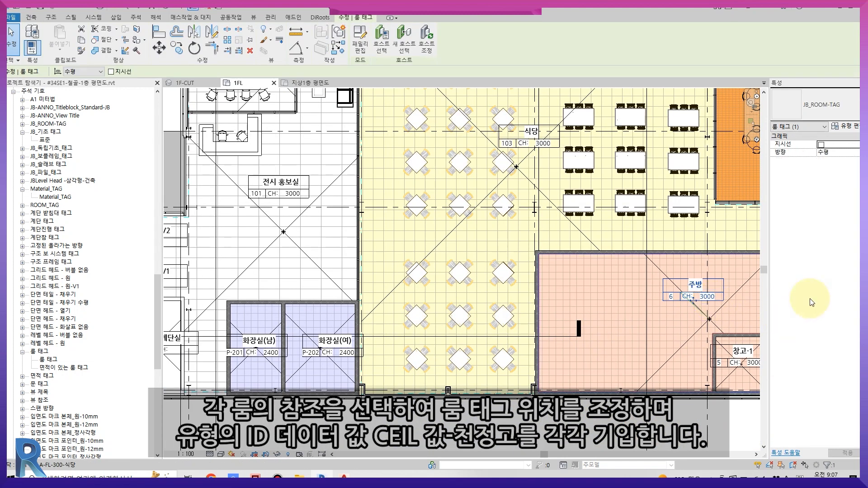
{"action": "key", "text": "Escape"}
{"action": "middle_click_drag", "start_coordinate": [659, 273], "coordinate": [471, 304]}
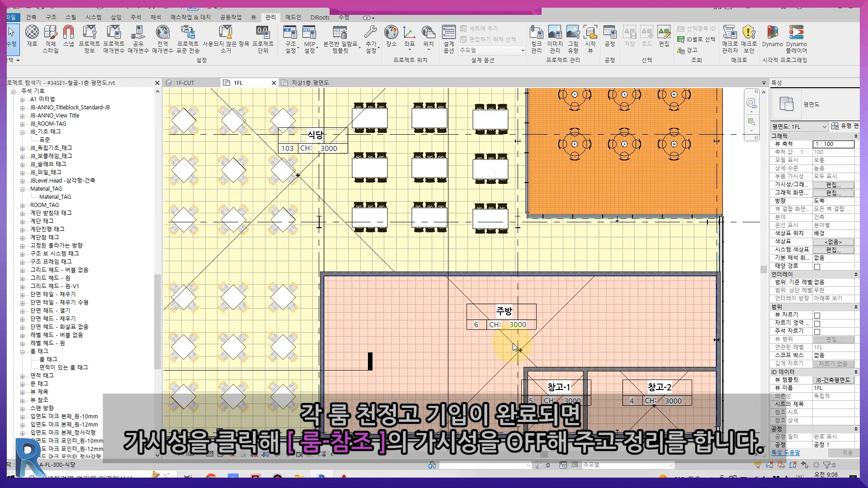
{"action": "scroll", "coordinate": [512, 343], "scroll_direction": "up", "scroll_amount": 3}
{"action": "scroll", "coordinate": [512, 330], "scroll_direction": "down", "scroll_amount": 5}
Turn off the room category's 참조 (reference) subcategory in the model overrides of the 1FL plan's JB-건축평면도 view template
{"action": "left_click", "coordinate": [834, 381]}
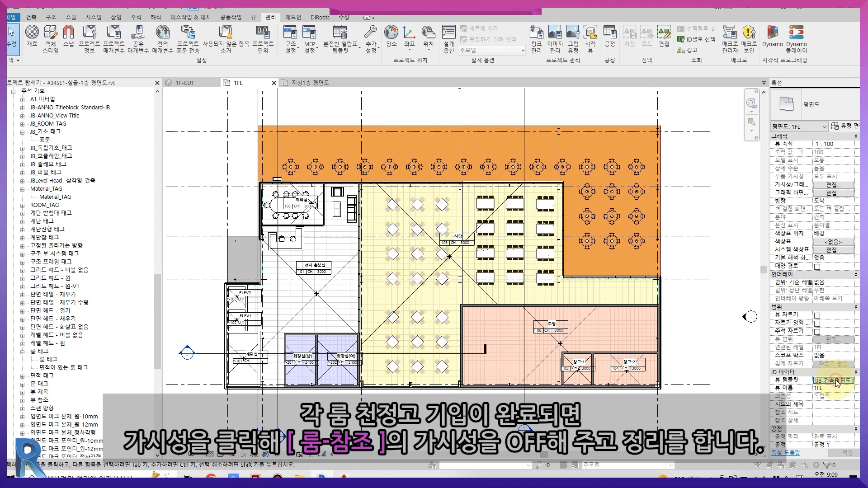
{"action": "left_click", "coordinate": [506, 169]}
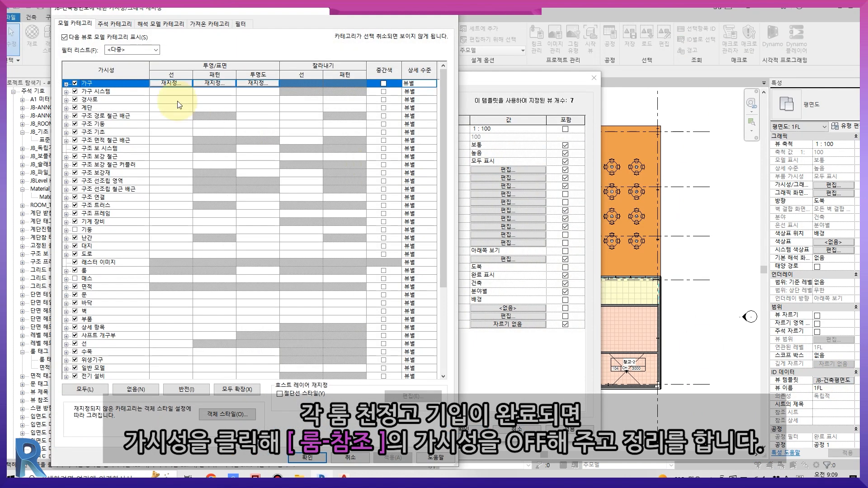
{"action": "left_click", "coordinate": [127, 26]}
{"action": "scroll", "coordinate": [135, 249], "scroll_direction": "down", "scroll_amount": 8}
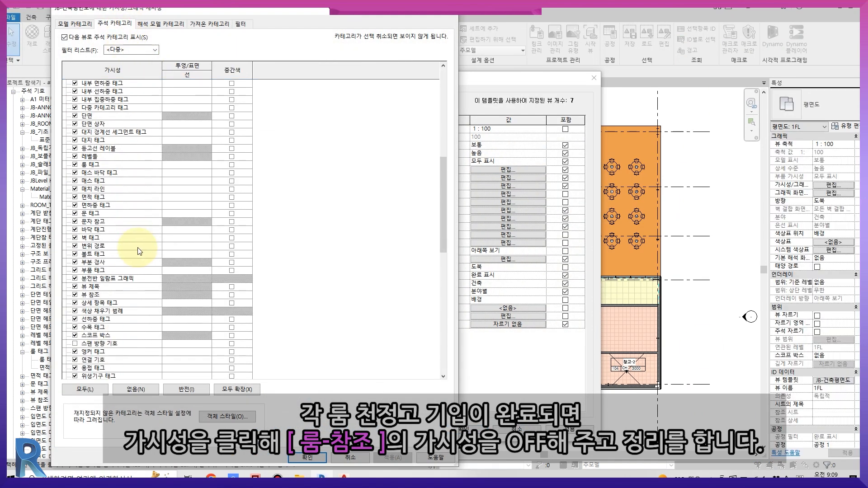
{"action": "left_click", "coordinate": [76, 28]}
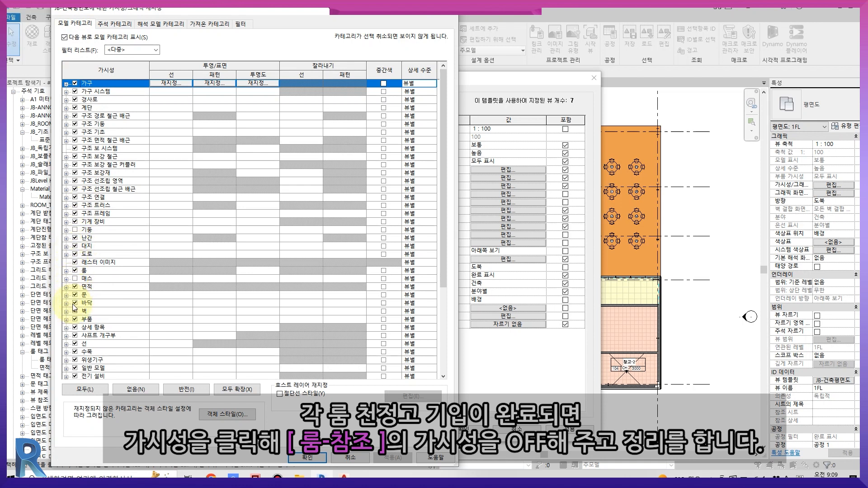
{"action": "left_click", "coordinate": [83, 271]}
{"action": "left_click", "coordinate": [67, 271]}
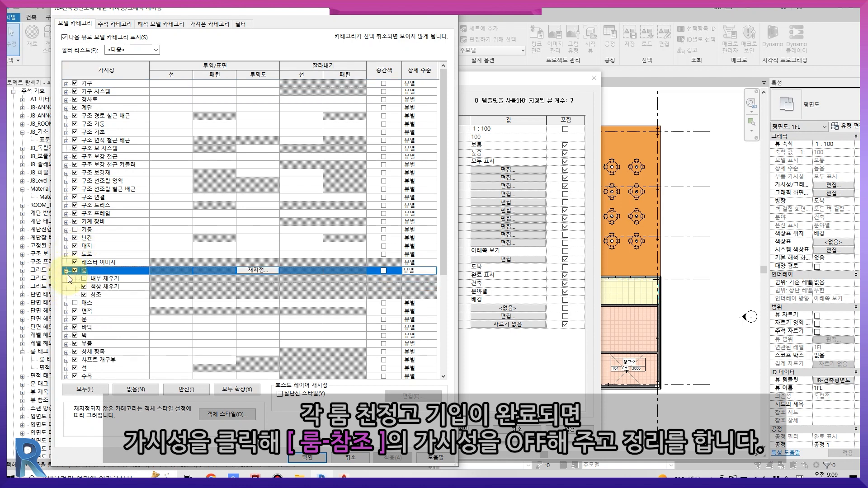
{"action": "left_click", "coordinate": [83, 295]}
{"action": "left_click", "coordinate": [307, 457]}
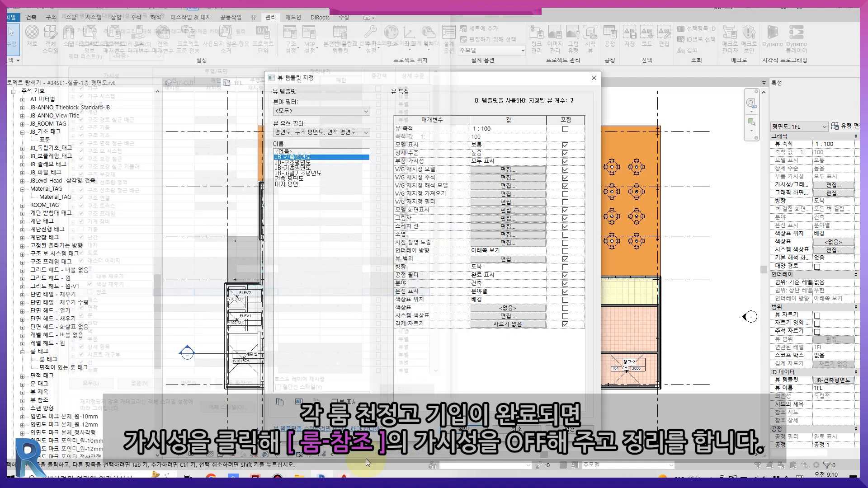
{"action": "left_click", "coordinate": [464, 428]}
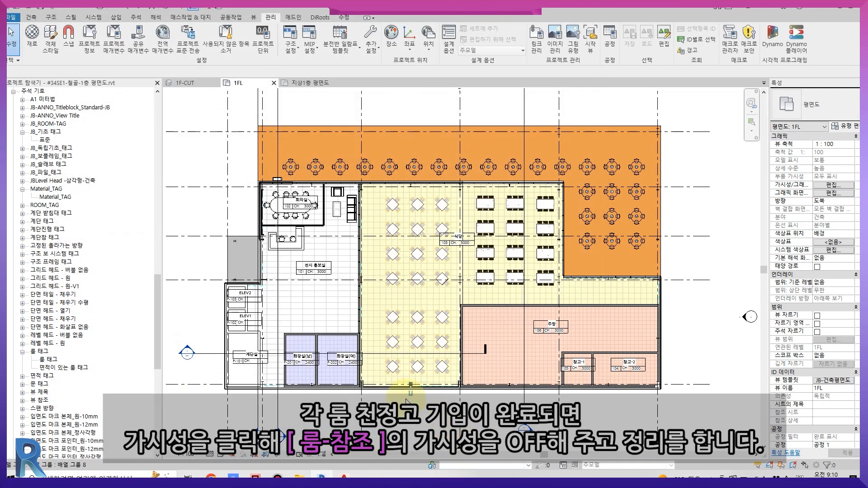
{"action": "scroll", "coordinate": [434, 401], "scroll_direction": "up", "scroll_amount": 3}
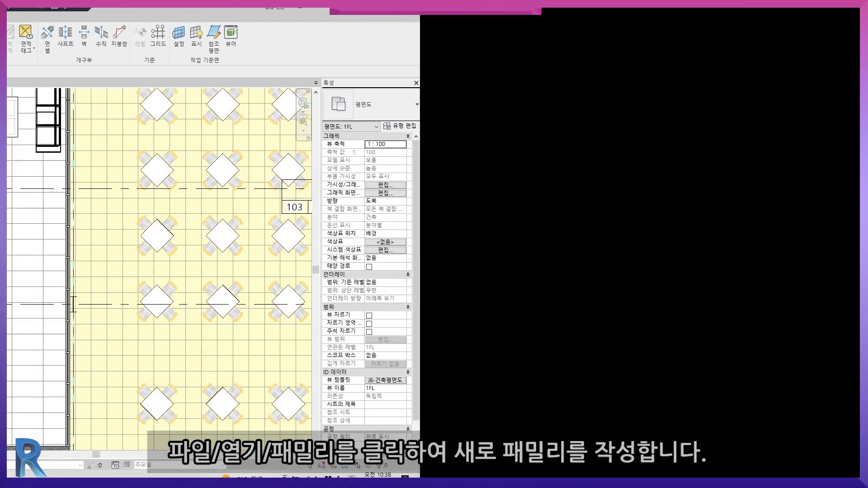
Open the annotation family 지정점 레벨 - 대상.rfa from the library's 주석 folder
{"action": "left_click", "coordinate": [11, 18]}
{"action": "mouse_move", "coordinate": [15, 85]}
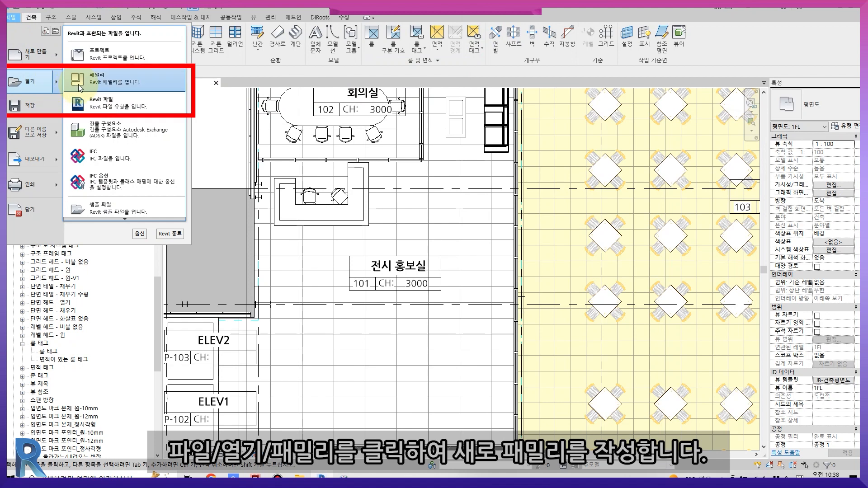
{"action": "left_click", "coordinate": [80, 86]}
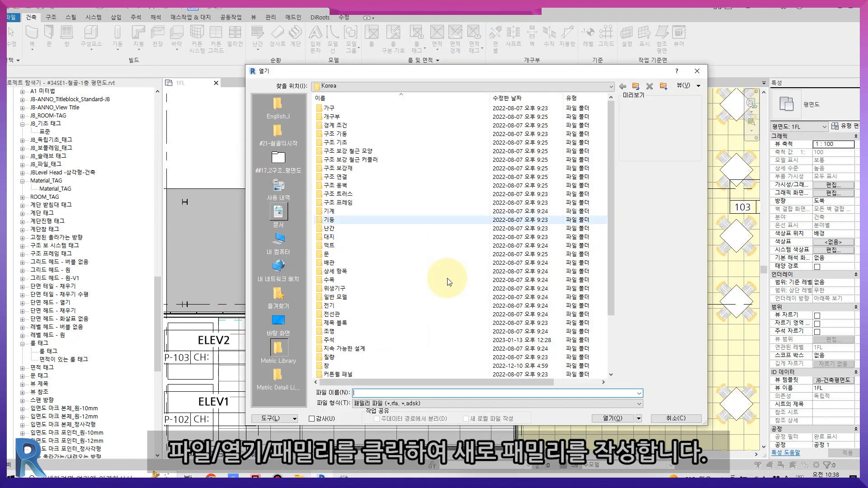
{"action": "double_click", "coordinate": [398, 287]}
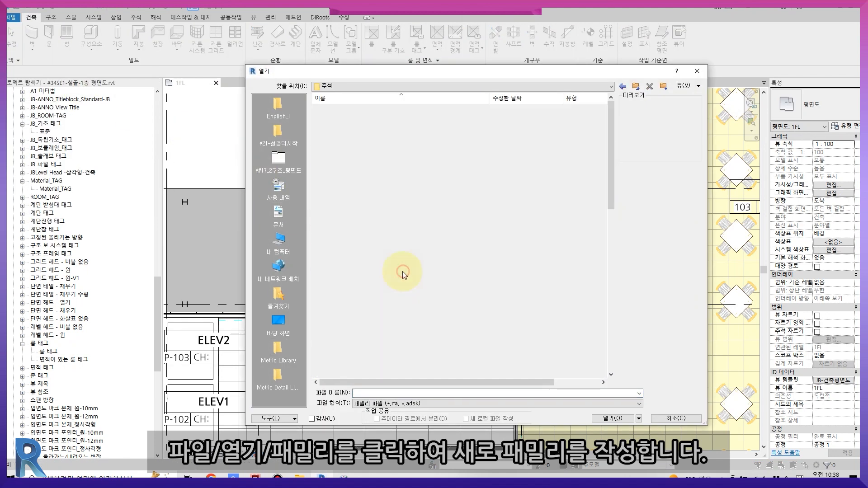
{"action": "scroll", "coordinate": [393, 252], "scroll_direction": "down", "scroll_amount": 4}
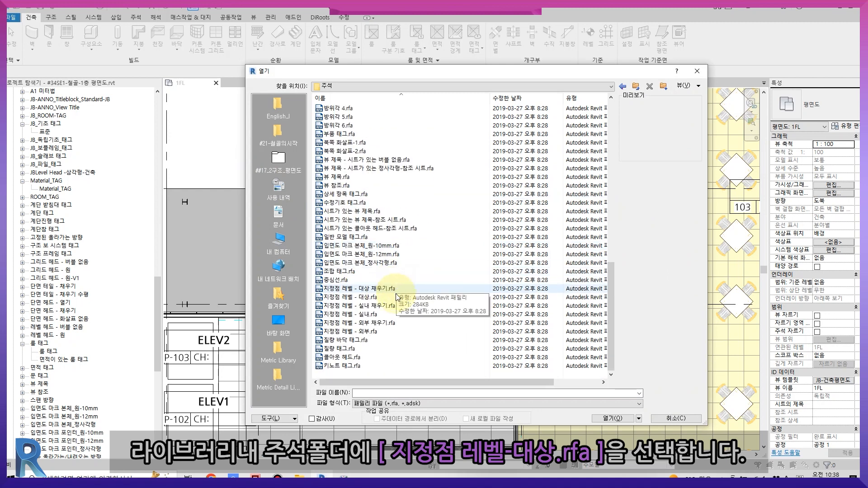
{"action": "left_click", "coordinate": [396, 296]}
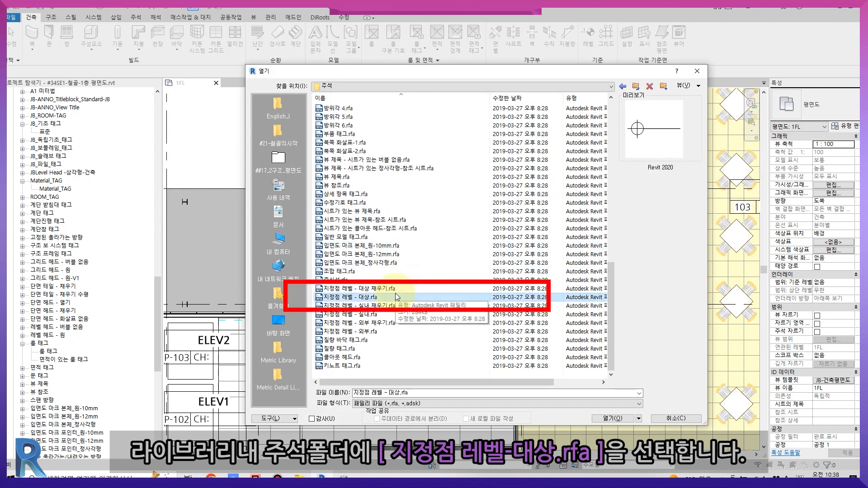
{"action": "double_click", "coordinate": [396, 296]}
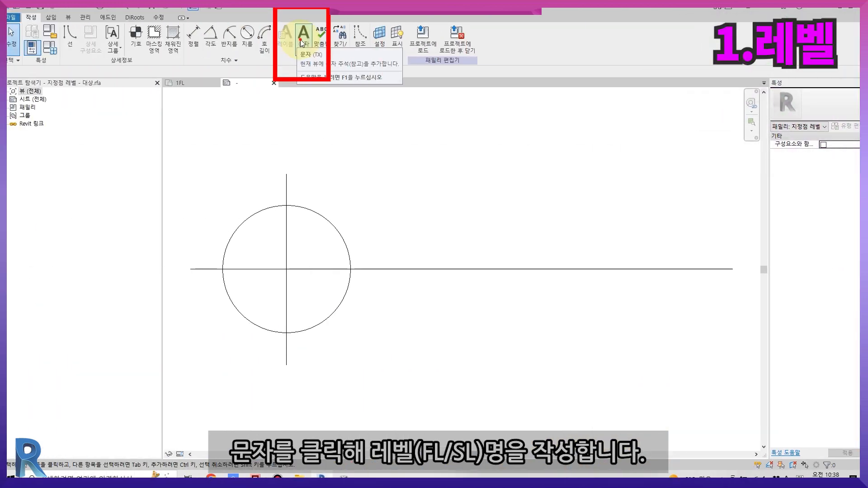
Add the text FL beside the target circle, over the horizontal line
{"action": "left_click", "coordinate": [302, 35]}
{"action": "left_click", "coordinate": [397, 233]}
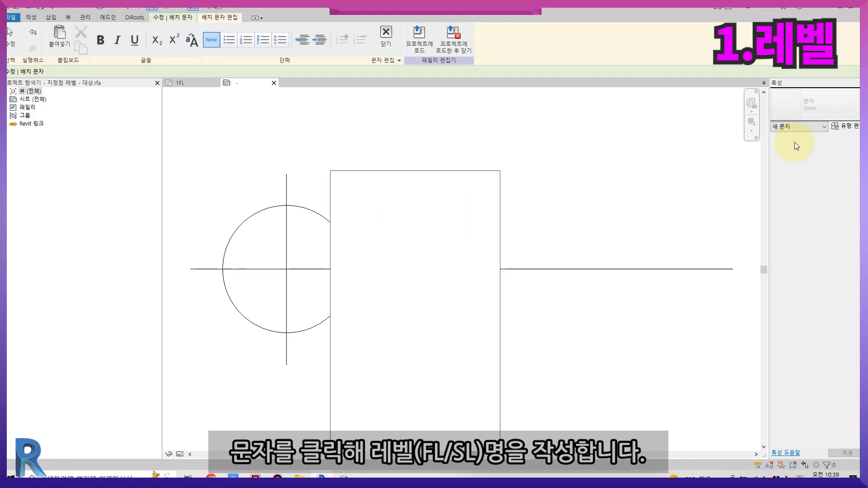
{"action": "type", "text": "FL"}
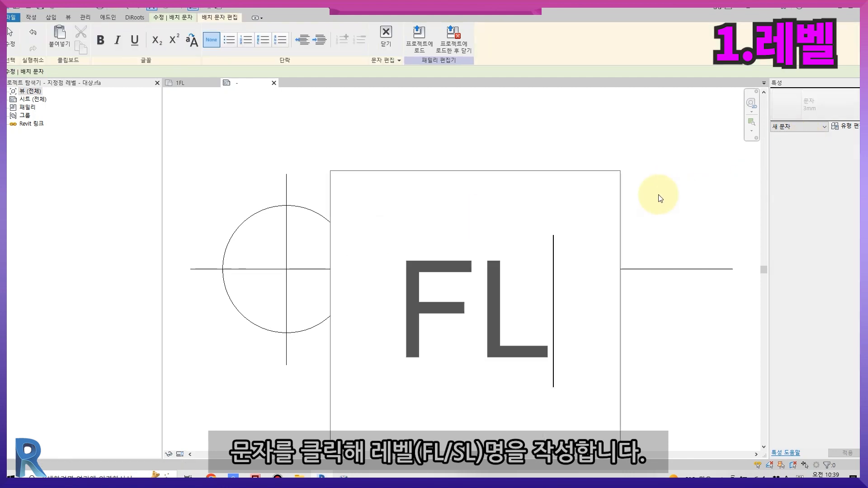
{"action": "left_click", "coordinate": [659, 198]}
{"action": "scroll", "coordinate": [627, 197], "scroll_direction": "down", "scroll_amount": 3}
Duplicate the FL text's 3mm type under the name 나눔-2.5mm
{"action": "left_click", "coordinate": [402, 262]}
{"action": "left_click", "coordinate": [491, 283]}
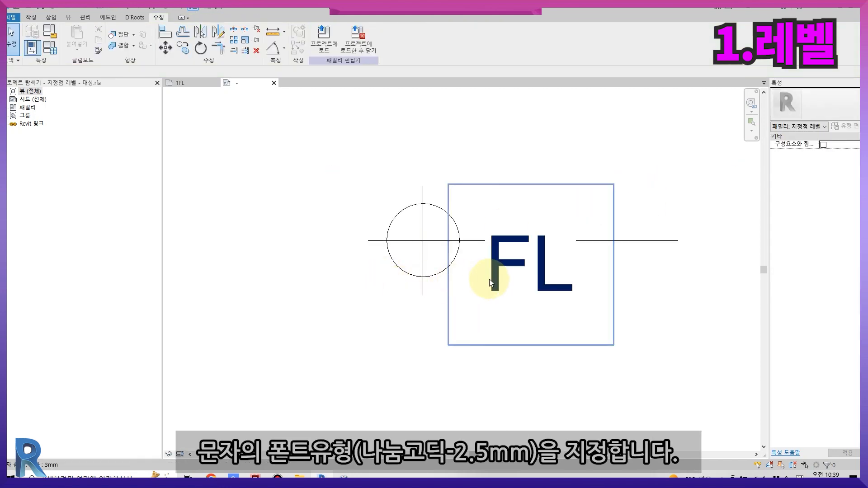
{"action": "left_click", "coordinate": [491, 283]}
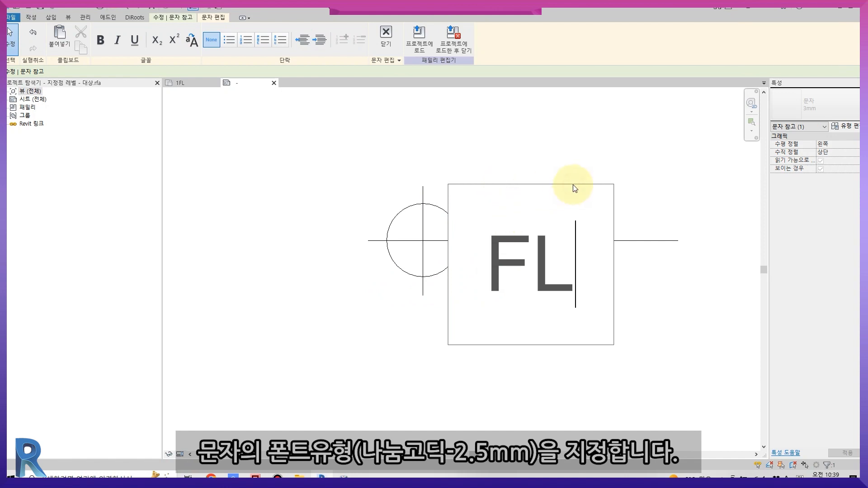
{"action": "left_click", "coordinate": [661, 286]}
{"action": "left_click", "coordinate": [845, 127]}
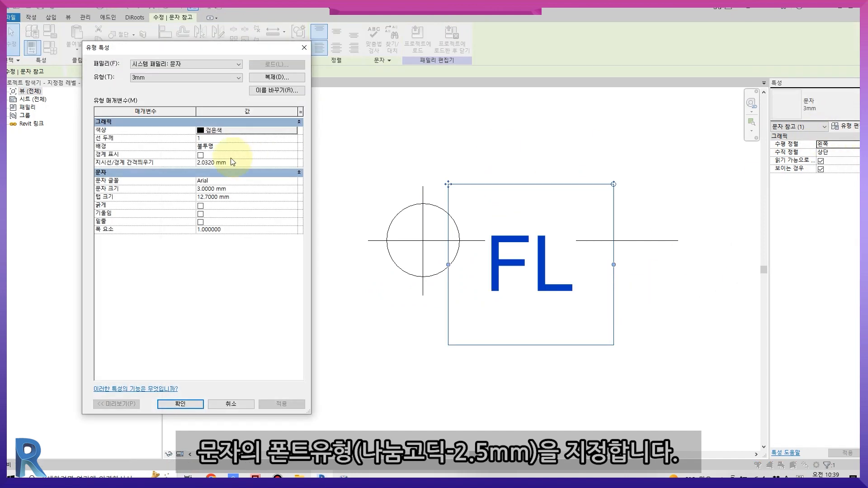
{"action": "left_click", "coordinate": [269, 77]}
{"action": "type", "text": "SK"}
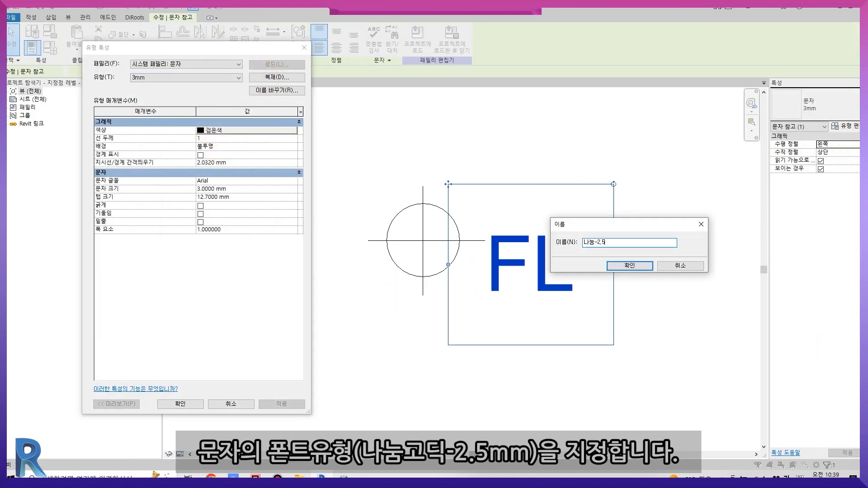
{"action": "key", "text": "Return"}
Give the 나눔-2.5mm text type the font 나눔고딕 and a text size of 2.5 mm
{"action": "left_click", "coordinate": [244, 180]}
{"action": "left_click", "coordinate": [294, 181]}
{"action": "scroll", "coordinate": [232, 208], "scroll_direction": "down", "scroll_amount": 5}
{"action": "scroll", "coordinate": [232, 207], "scroll_direction": "up", "scroll_amount": 3}
{"action": "left_click", "coordinate": [216, 220]}
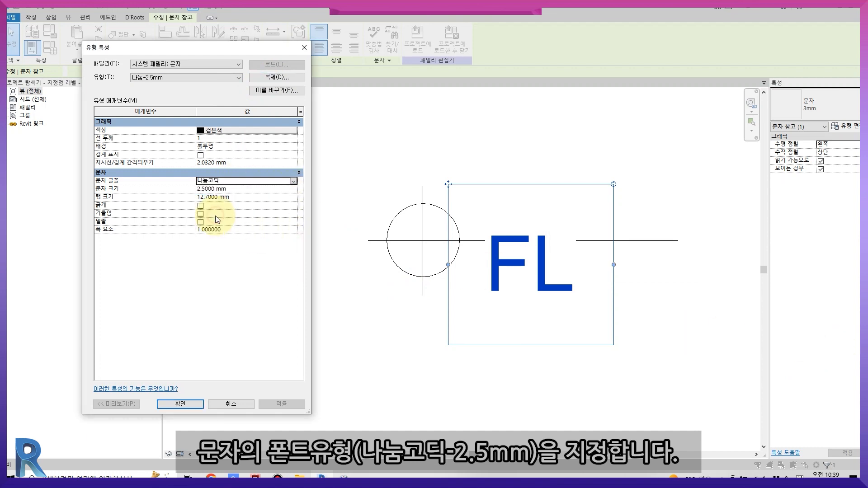
{"action": "left_click", "coordinate": [187, 408]}
Move the FL text up until it sits above the horizontal line
{"action": "key", "text": "Up"}
{"action": "key", "text": "Up"}
{"action": "key", "text": "Up"}
{"action": "key", "text": "Up"}
{"action": "key", "text": "Up"}
{"action": "key", "text": "Up"}
{"action": "key", "text": "Up"}
{"action": "key", "text": "Up"}
{"action": "key", "text": "Up"}
{"action": "key", "text": "Up"}
{"action": "key", "text": "Up"}
{"action": "key", "text": "Up"}
{"action": "key", "text": "Up"}
{"action": "key", "text": "Up"}
{"action": "key", "text": "Up"}
{"action": "key", "text": "Up"}
{"action": "key", "text": "Up"}
{"action": "key", "text": "Up"}
{"action": "key", "text": "Up"}
{"action": "key", "text": "Up"}
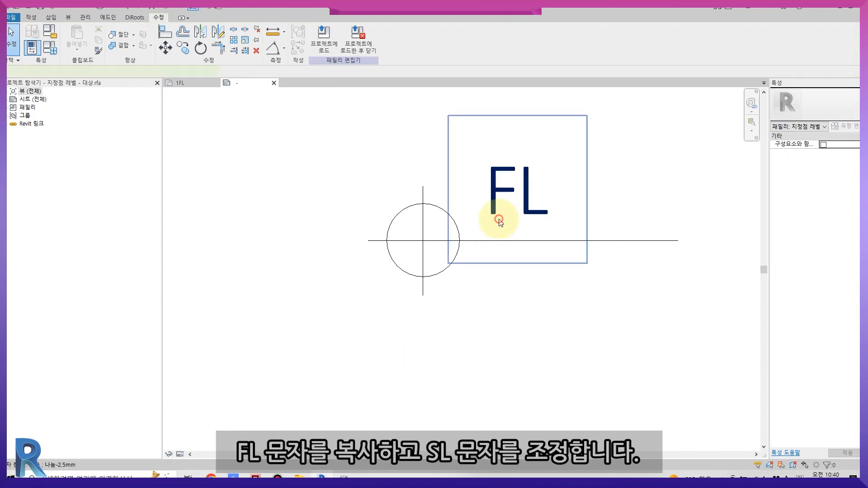
Copy the FL text straight down below the horizontal line and change the copy to SL
{"action": "left_click_drag", "start_coordinate": [500, 222], "coordinate": [503, 301], "text": "ctrl"}
{"action": "double_click", "coordinate": [503, 298]}
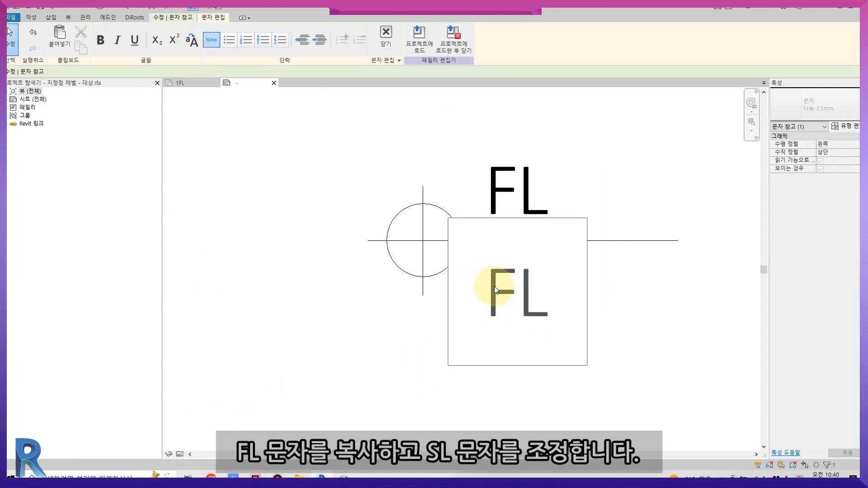
{"action": "key", "text": "BackSpace"}
{"action": "type", "text": "S"}
{"action": "left_click", "coordinate": [286, 360]}
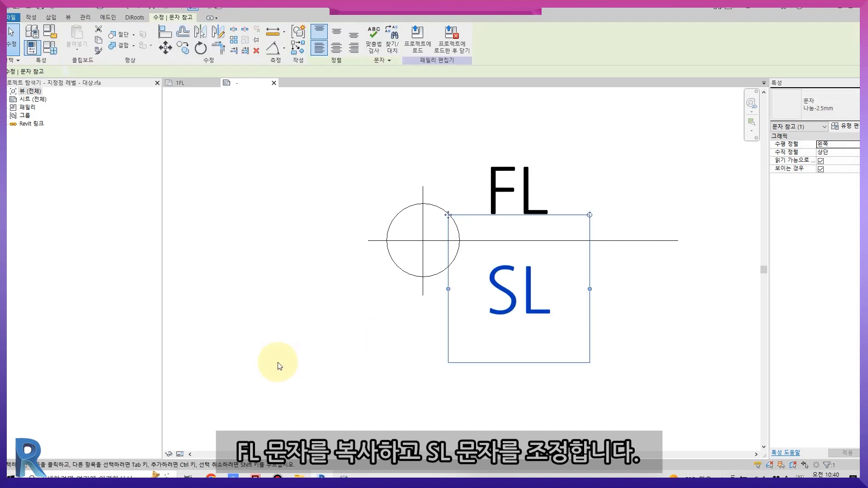
Nudge the FL and SL texts slightly closer to the horizontal line
{"action": "left_click", "coordinate": [494, 171]}
{"action": "left_click", "coordinate": [256, 362]}
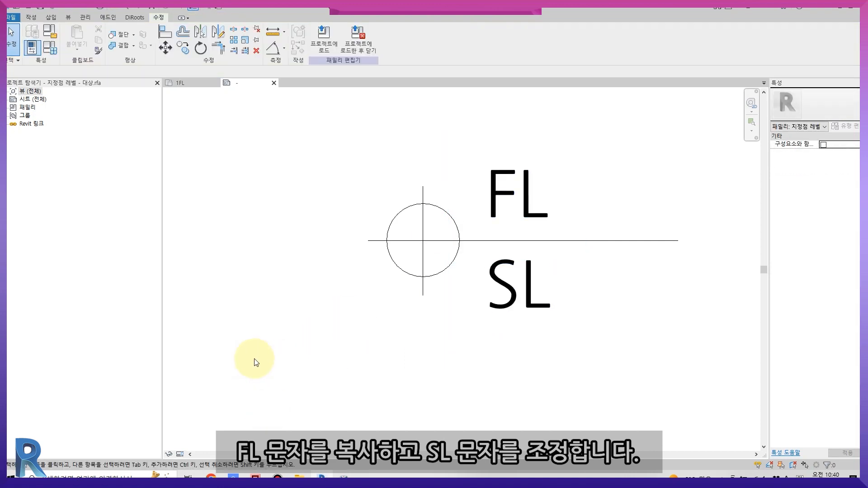
{"action": "scroll", "coordinate": [235, 362], "scroll_direction": "down", "scroll_amount": 2}
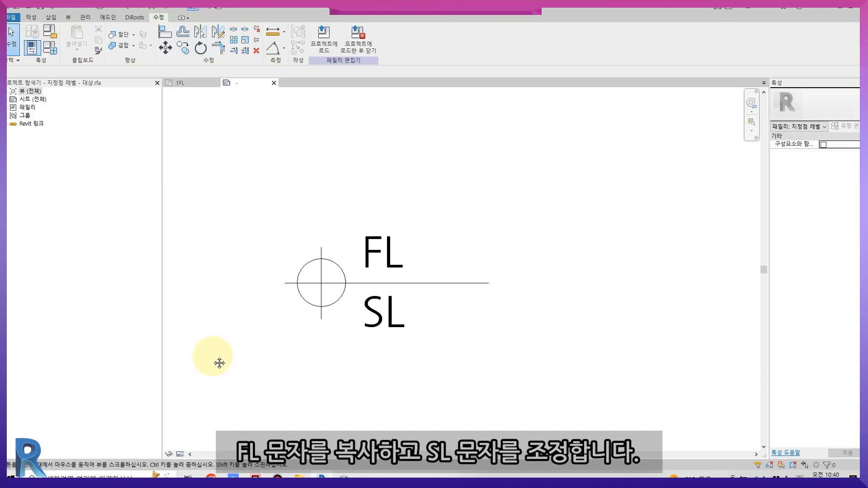
Create a new family type named FL_LEV
{"action": "left_click", "coordinate": [31, 17]}
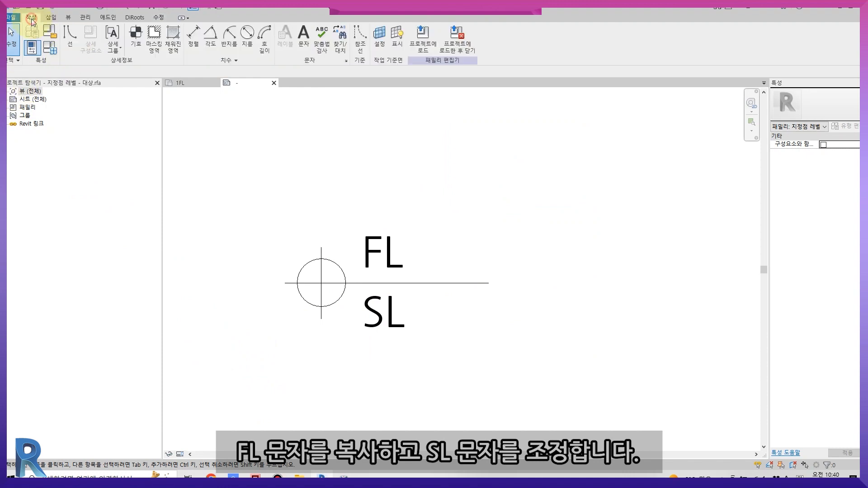
{"action": "left_click", "coordinate": [50, 46]}
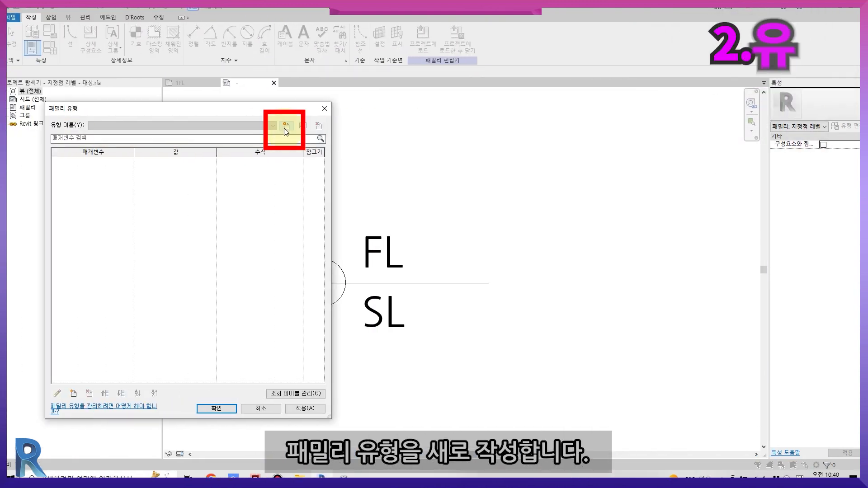
{"action": "left_click", "coordinate": [285, 125]}
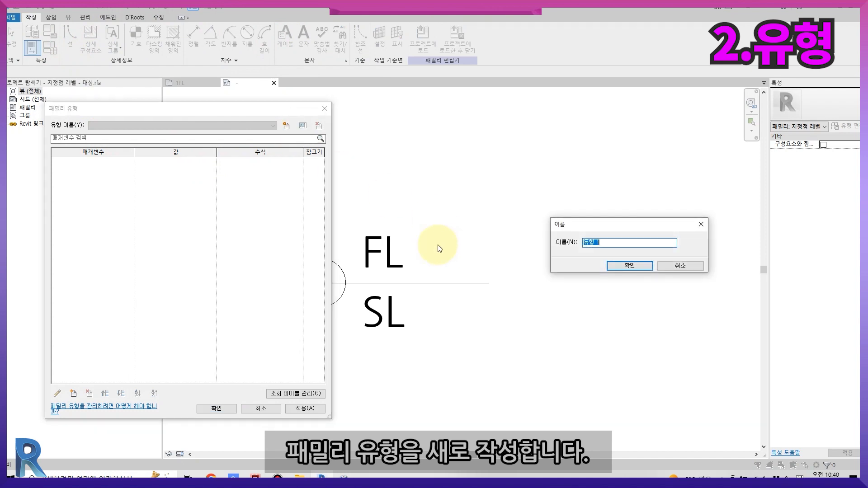
{"action": "type", "text": "f"}
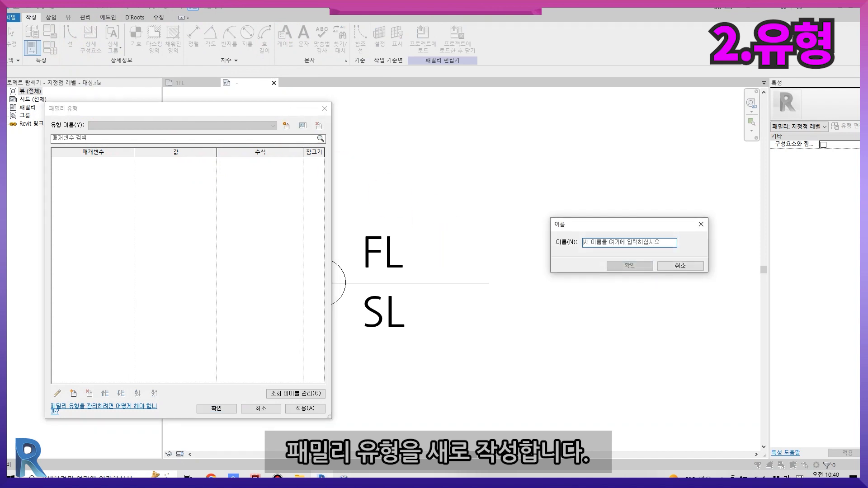
{"action": "type", "text": "L_LEV"}
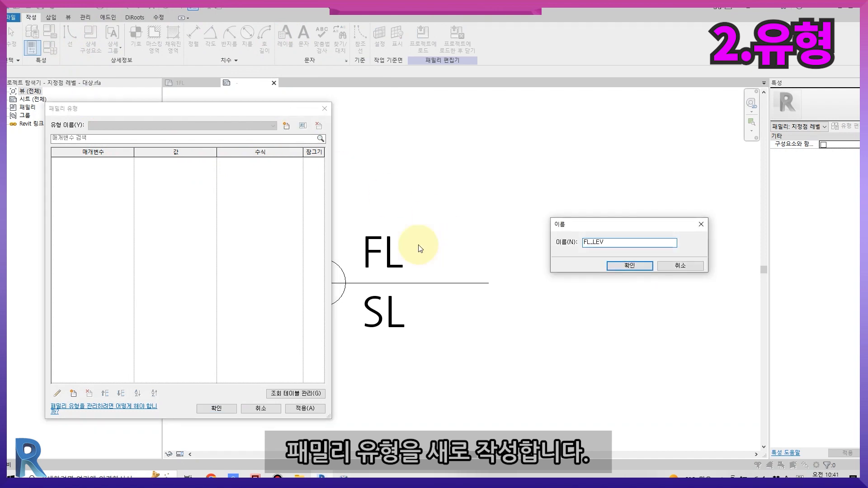
{"action": "left_click", "coordinate": [623, 266]}
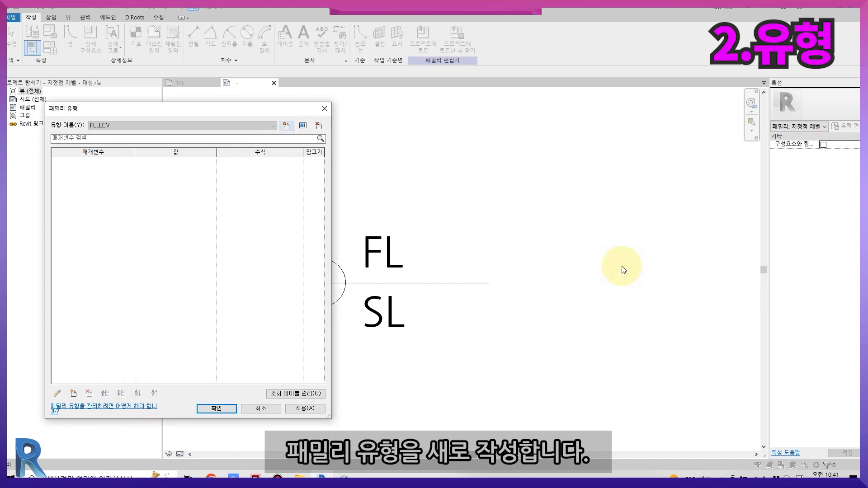
Add an instance family parameter FLOOR-LEVEL with discipline 공통, parameter type 문자 and group 문자
{"action": "left_click", "coordinate": [78, 394]}
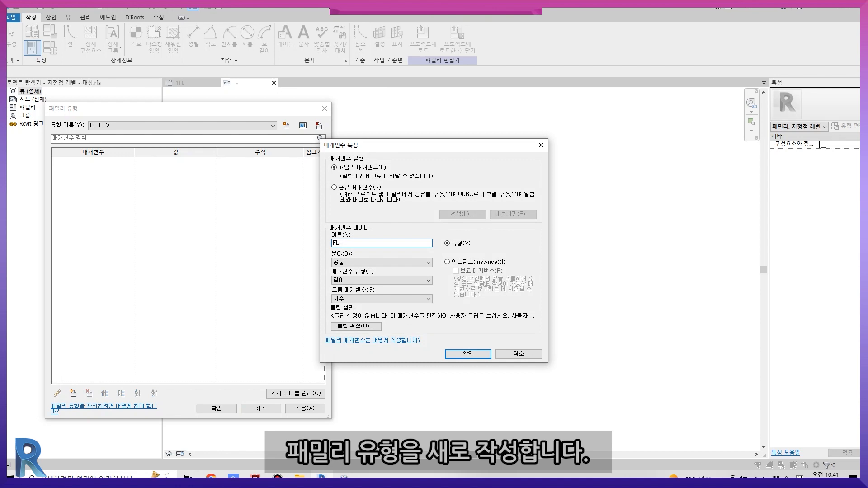
{"action": "type", "text": "FLOOR-LEVEL"}
{"action": "left_click", "coordinate": [377, 280]}
{"action": "left_click", "coordinate": [379, 290]}
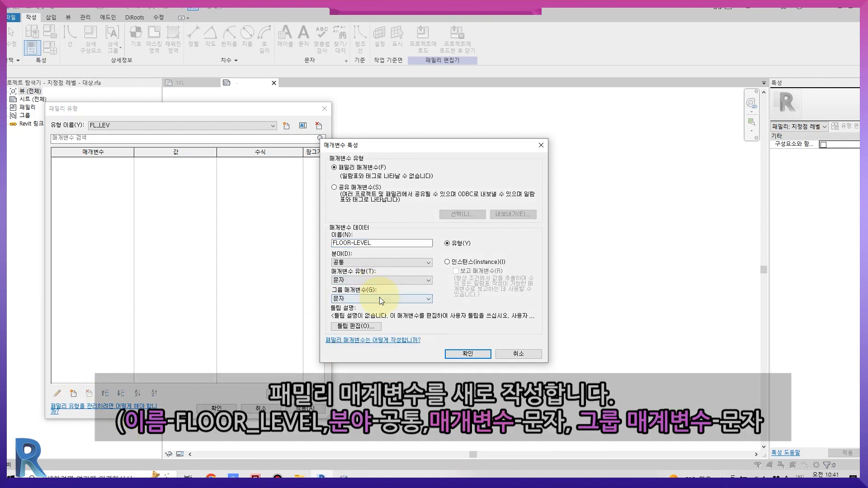
{"action": "left_click", "coordinate": [381, 300]}
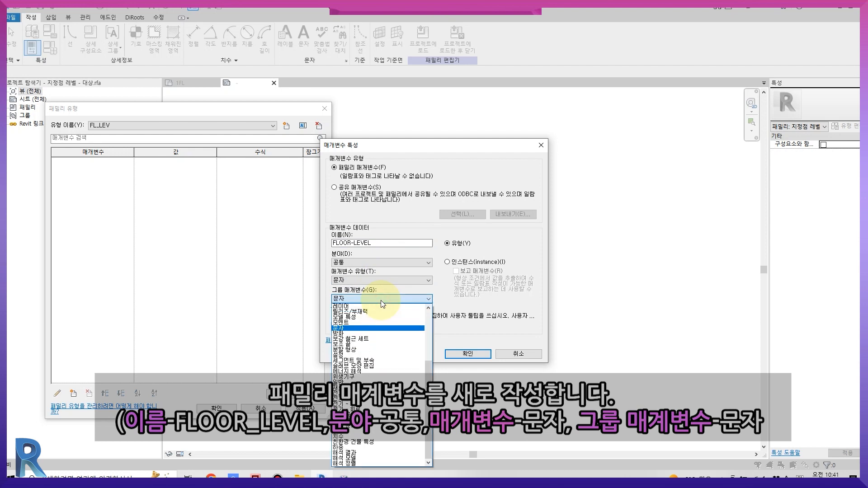
{"action": "left_click", "coordinate": [380, 300]}
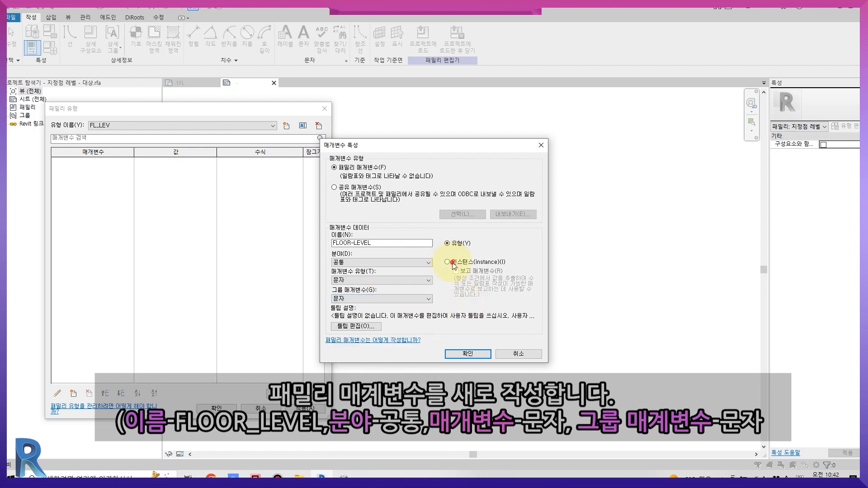
{"action": "left_click", "coordinate": [476, 355]}
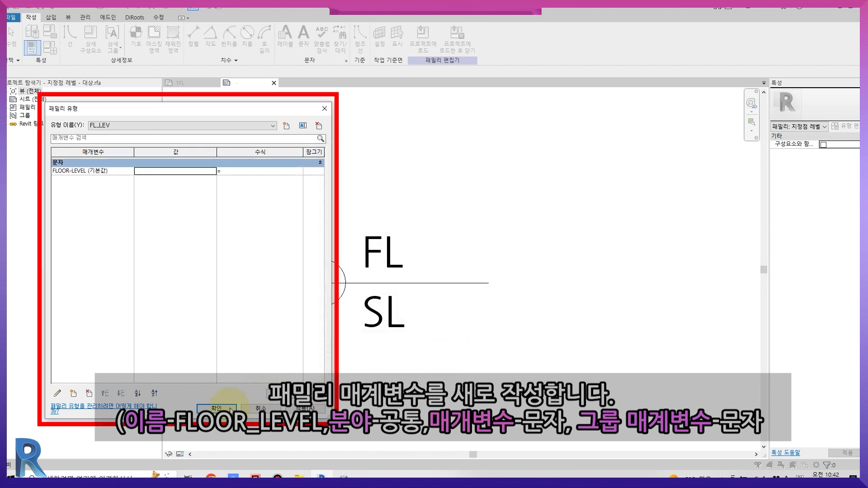
{"action": "left_click", "coordinate": [217, 408]}
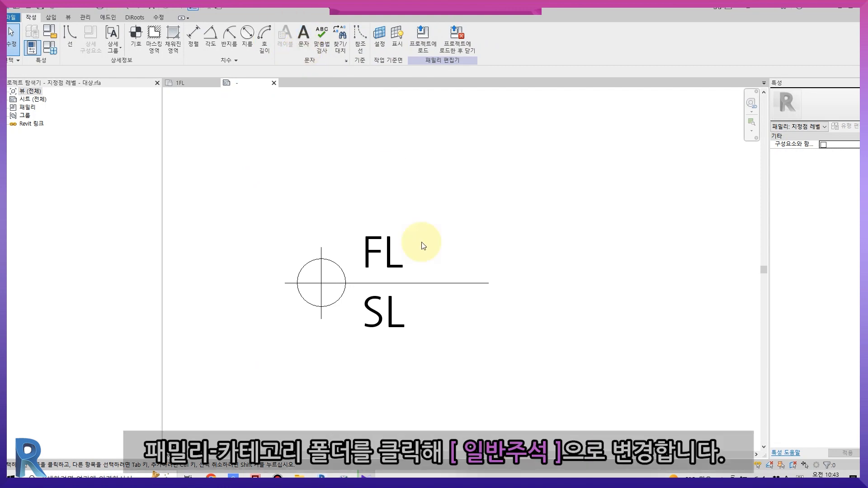
Change the family category to 일반 주석
{"action": "left_click", "coordinate": [49, 33]}
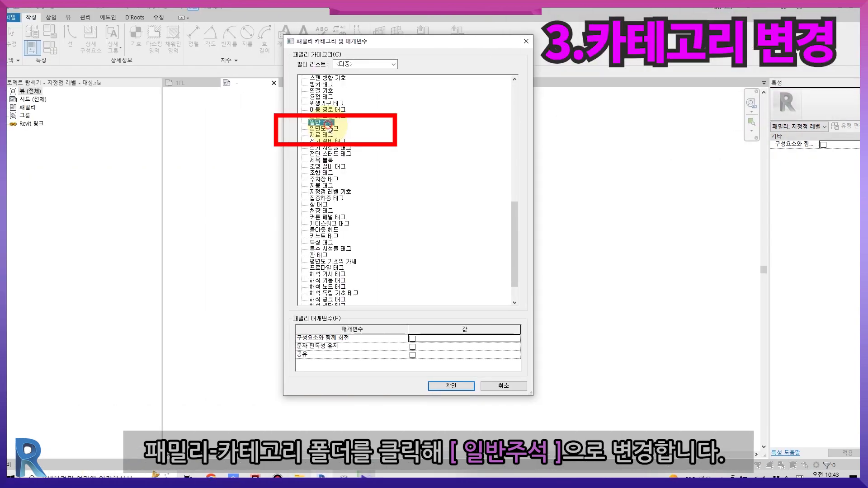
{"action": "left_click", "coordinate": [430, 386]}
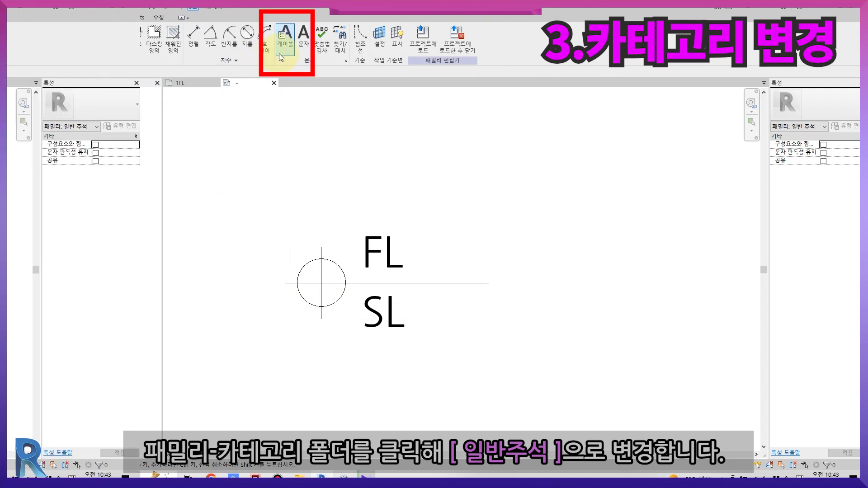
Place a label at the FL text using the FLOOR-LEVEL parameter, with the sample value FL_LEV
{"action": "left_click", "coordinate": [279, 53]}
{"action": "left_click", "coordinate": [423, 250]}
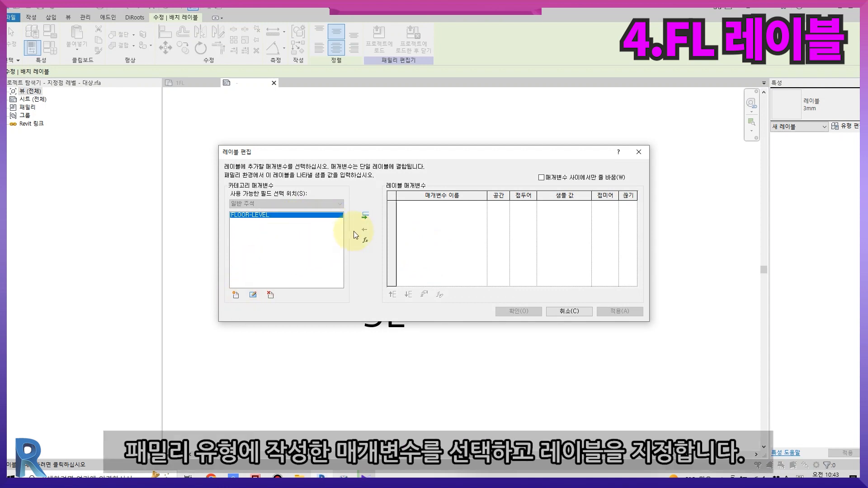
{"action": "left_click", "coordinate": [366, 216]}
{"action": "left_click", "coordinate": [579, 205]}
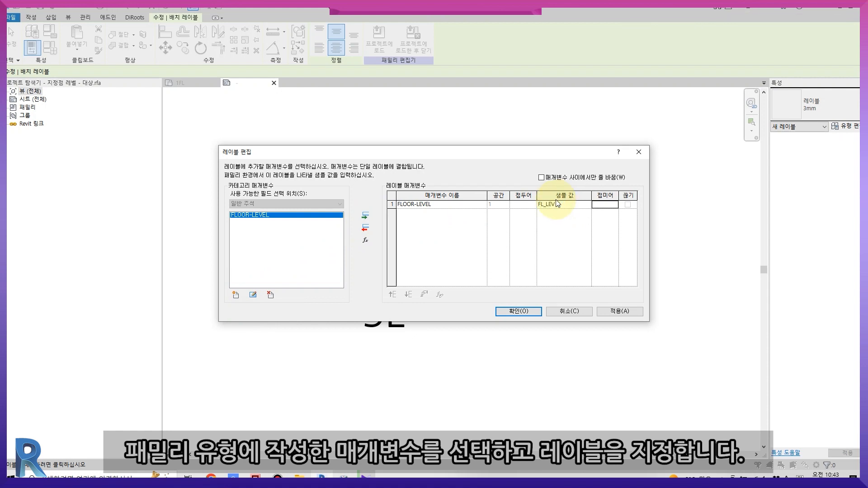
{"action": "left_click", "coordinate": [521, 312]}
Duplicate the 3mm label type under the name 나눔-2.5
{"action": "left_click", "coordinate": [833, 99]}
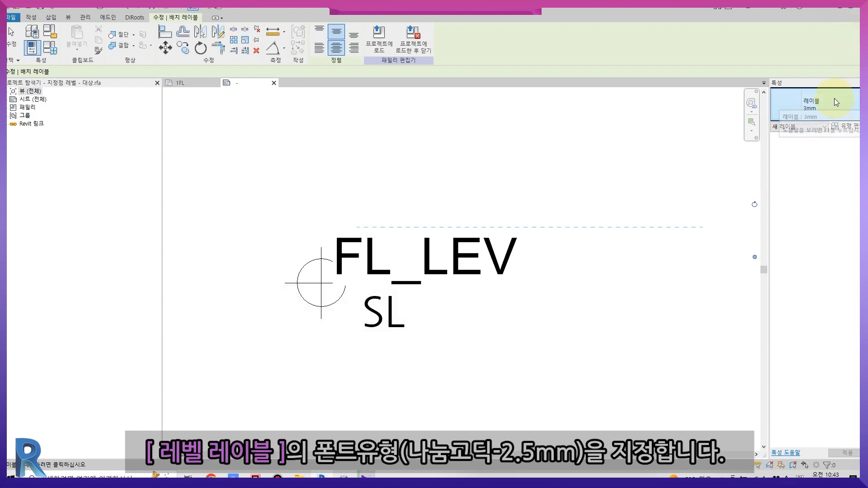
{"action": "left_click", "coordinate": [813, 150]}
{"action": "left_click", "coordinate": [848, 127]}
{"action": "left_click", "coordinate": [276, 79]}
{"action": "type", "text": "SK"}
{"action": "key", "text": "BackSpace"}
{"action": "key", "text": "BackSpace"}
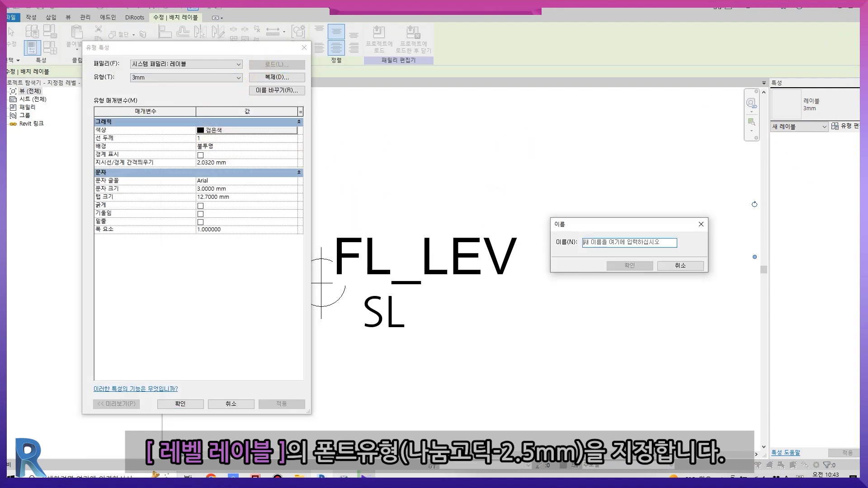
{"action": "type", "text": "나눔-2.5"}
{"action": "key", "text": "Return"}
Set the 나눔-2.5 label type to a text size of 2.5 mm and the font 나눔고딕
{"action": "left_click", "coordinate": [259, 189]}
{"action": "type", "text": "2.5"}
{"action": "key", "text": "Return"}
{"action": "left_click", "coordinate": [242, 181]}
{"action": "left_click", "coordinate": [294, 181]}
{"action": "scroll", "coordinate": [229, 212], "scroll_direction": "down", "scroll_amount": 10}
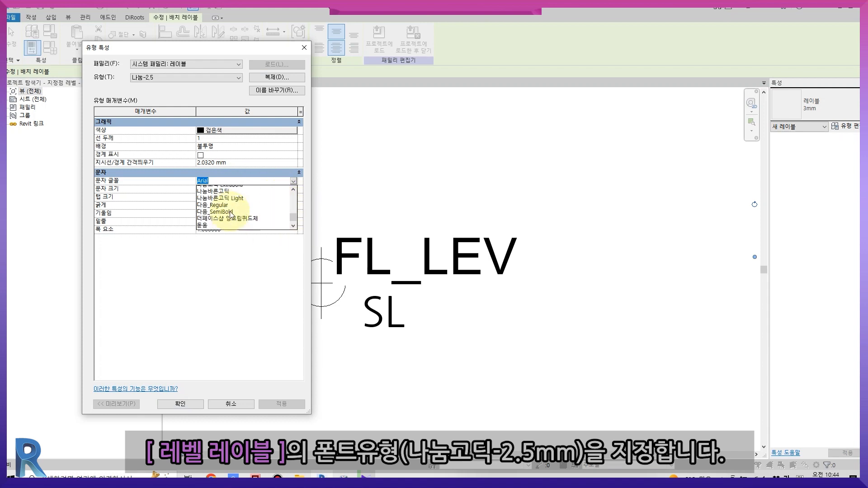
{"action": "left_click", "coordinate": [223, 195]}
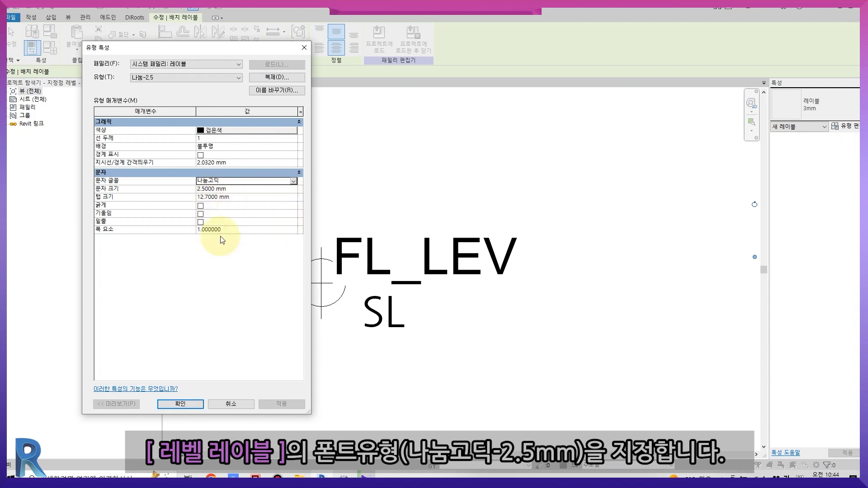
{"action": "left_click", "coordinate": [181, 404]}
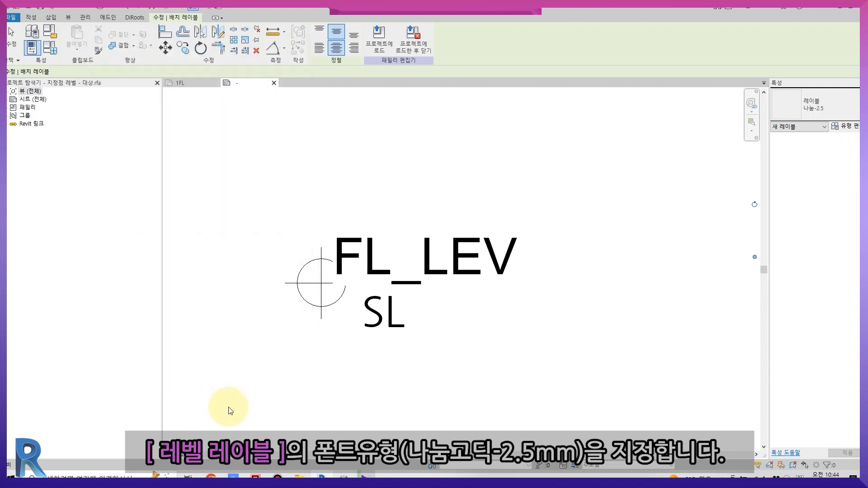
Apply the 나눔-2.5 type to the FL_LEV label and place the label just right of the FL text
{"action": "left_click", "coordinate": [446, 272]}
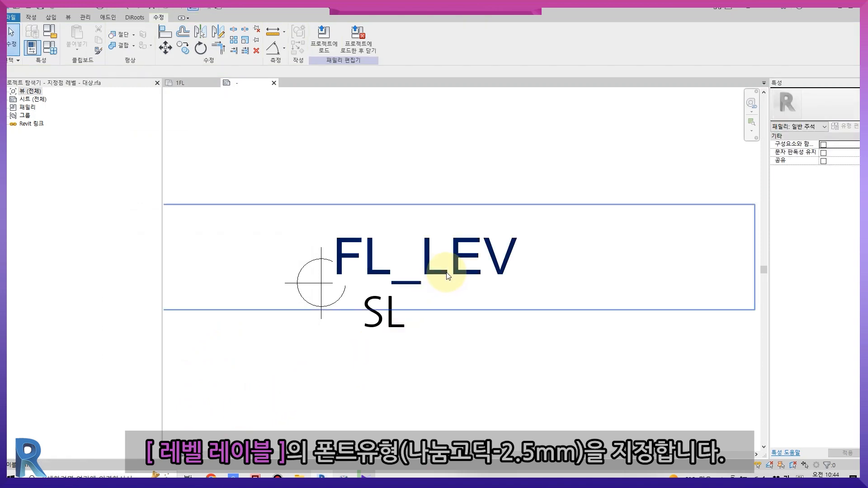
{"action": "left_click", "coordinate": [812, 106]}
{"action": "left_click", "coordinate": [806, 162]}
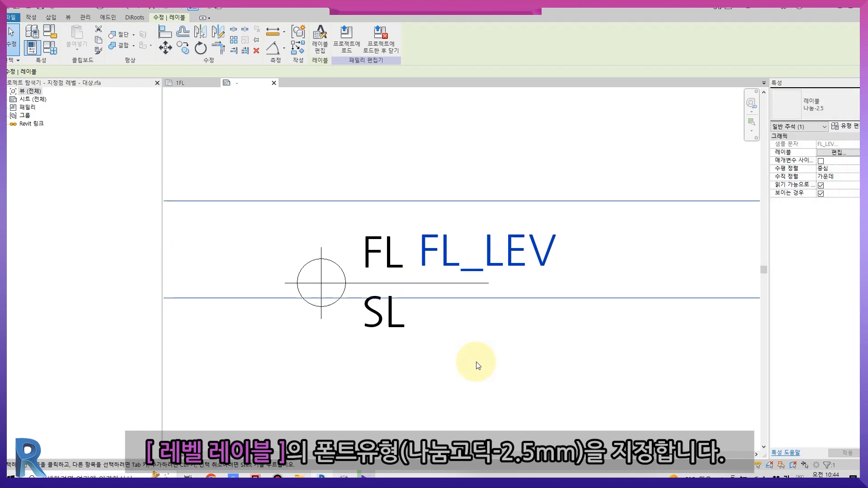
{"action": "left_click", "coordinate": [499, 308]}
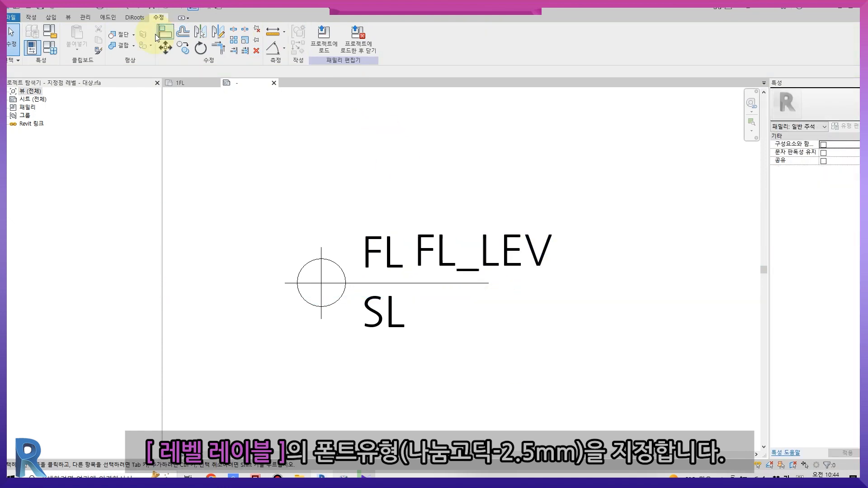
Start a label at the SL text and create an instance family parameter SLAB-LEVEL with discipline 공통, parameter type 문자 and group 문자
{"action": "left_click", "coordinate": [287, 52]}
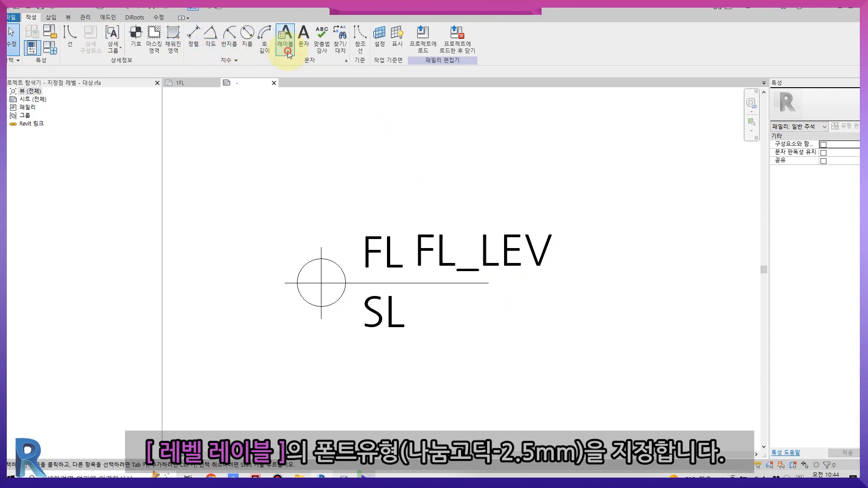
{"action": "left_click", "coordinate": [436, 313]}
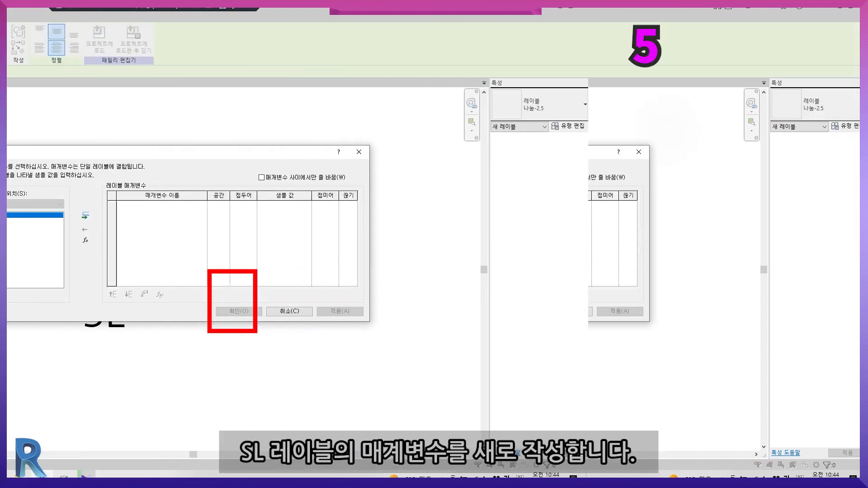
{"action": "left_click", "coordinate": [236, 295]}
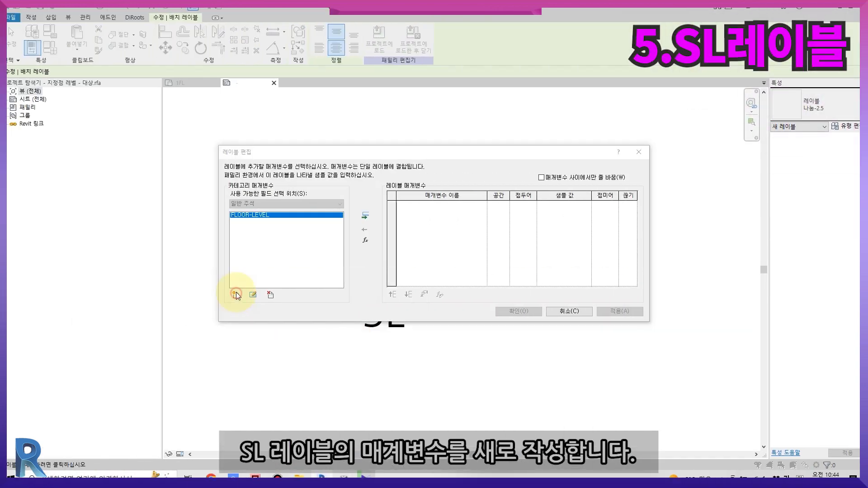
{"action": "type", "text": "SLAB-LEVEL"}
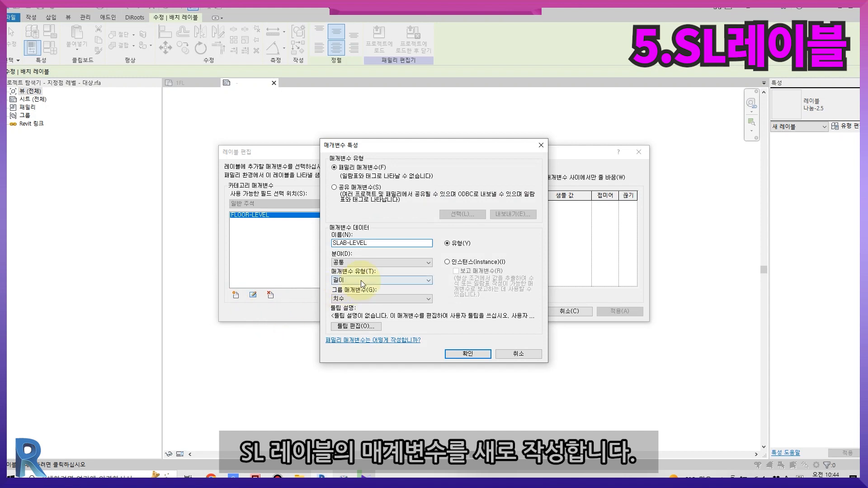
{"action": "left_click", "coordinate": [361, 281]}
{"action": "left_click", "coordinate": [357, 289]}
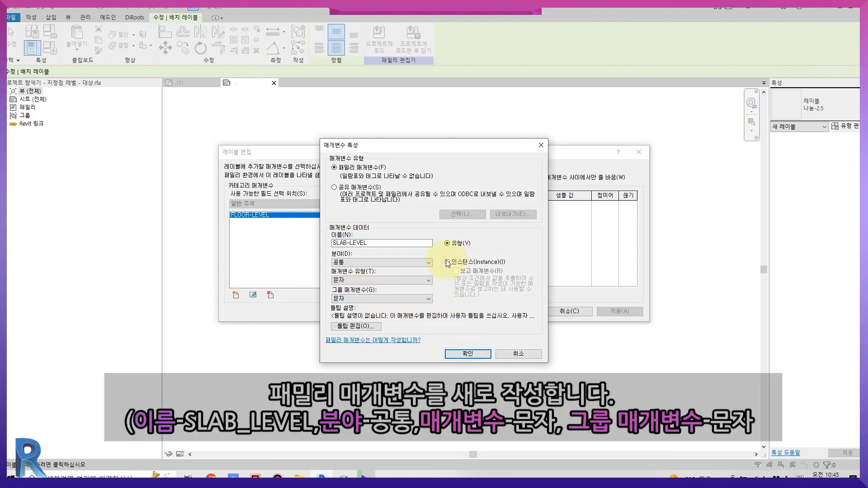
{"action": "left_click", "coordinate": [463, 355]}
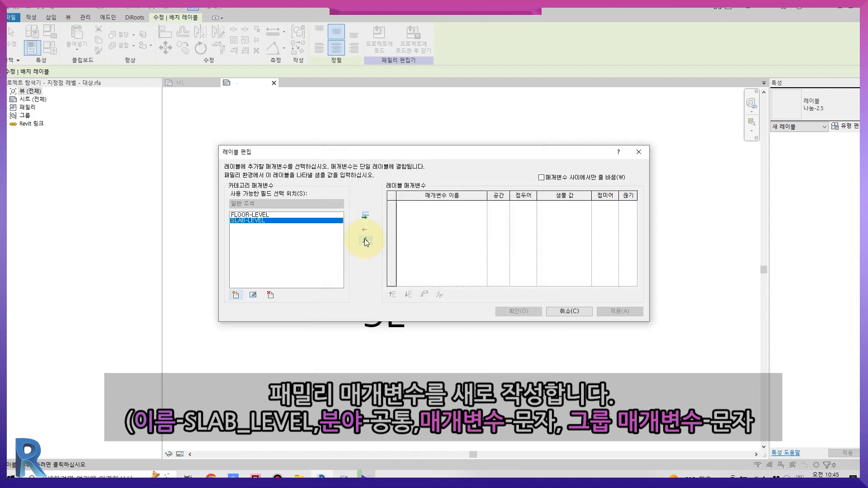
Add the SLAB-LEVEL parameter to the new label and place it at the SL text
{"action": "left_click", "coordinate": [368, 216]}
{"action": "left_click", "coordinate": [310, 215]}
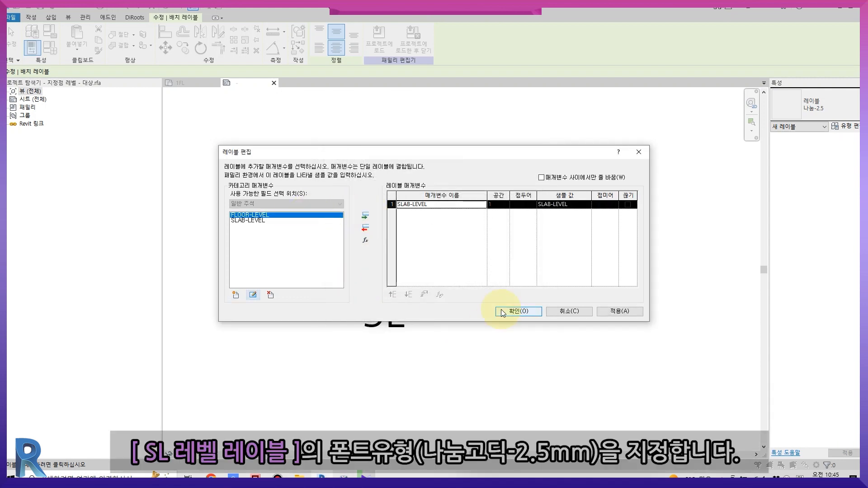
{"action": "left_click", "coordinate": [501, 311]}
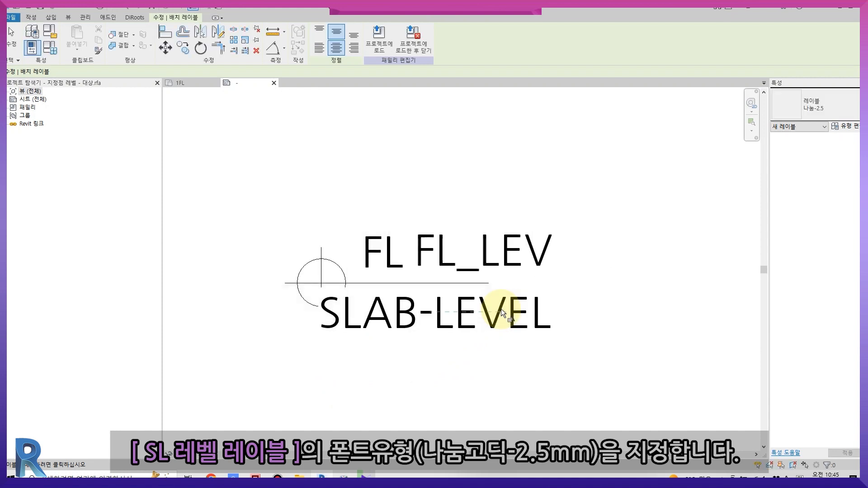
{"action": "key", "text": "Escape"}
Nudge the SLAB-LEVEL label to the right so it sits beside the SL text, under the FL_LEV label
{"action": "left_click", "coordinate": [482, 312]}
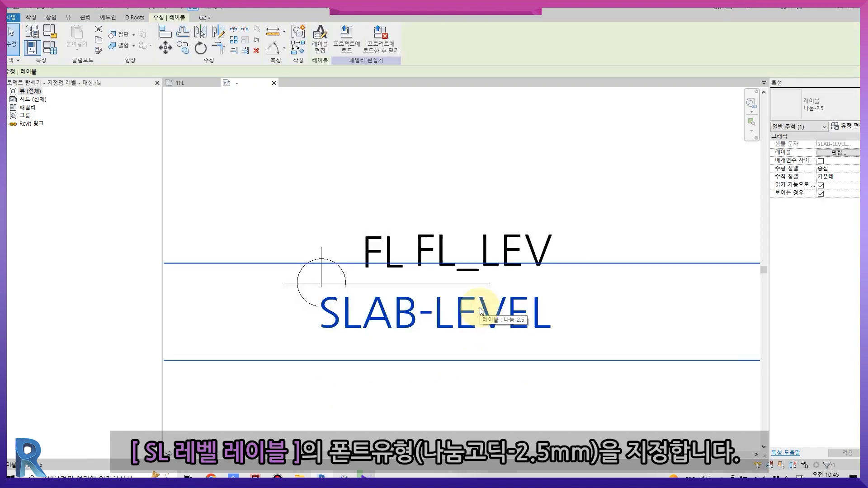
{"action": "key", "text": "Right"}
{"action": "key", "text": "Right"}
{"action": "key", "text": "Right"}
{"action": "key", "text": "Right"}
{"action": "key", "text": "Right"}
{"action": "key", "text": "Right"}
{"action": "key", "text": "Right"}
{"action": "key", "text": "Right"}
{"action": "key", "text": "Right"}
{"action": "key", "text": "Right"}
{"action": "key", "text": "Right"}
{"action": "key", "text": "Right"}
{"action": "key", "text": "Right"}
{"action": "key", "text": "Right"}
{"action": "key", "text": "Right"}
{"action": "left_click", "coordinate": [525, 246]}
{"action": "key", "text": "Escape"}
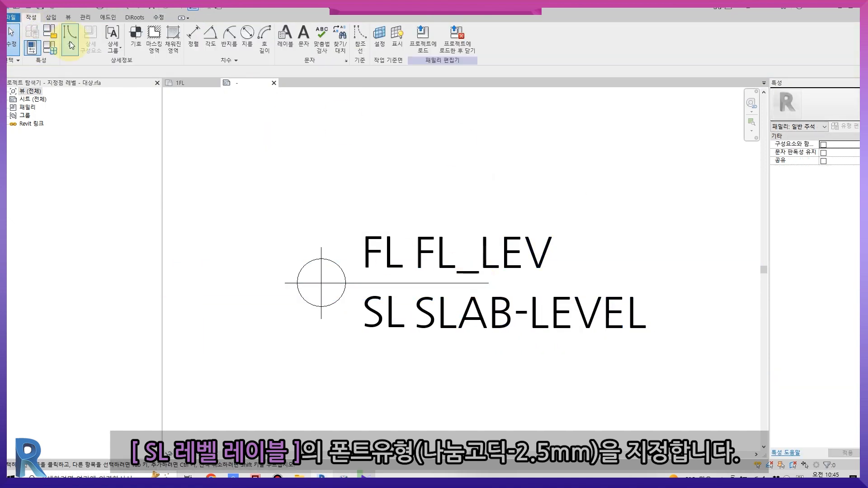
Draw a vertical reference line about 13.3 mm long to the right of the level labels
{"action": "left_click", "coordinate": [70, 41]}
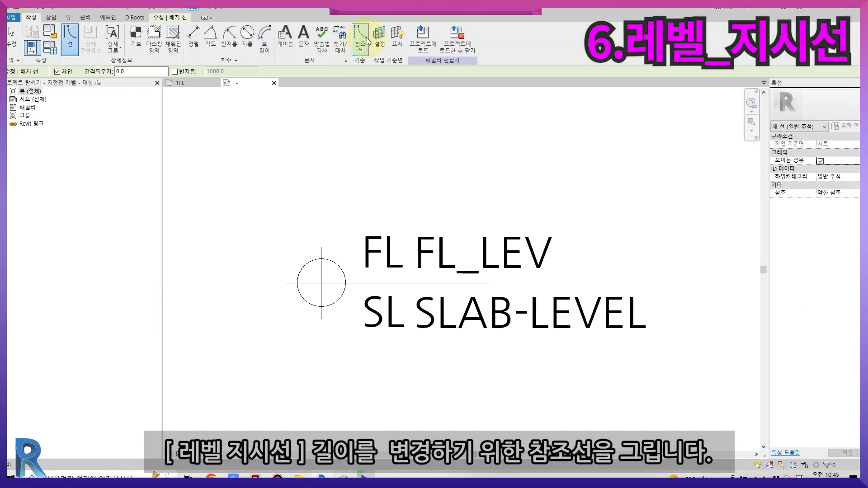
{"action": "left_click", "coordinate": [367, 37]}
{"action": "left_click", "coordinate": [677, 245]}
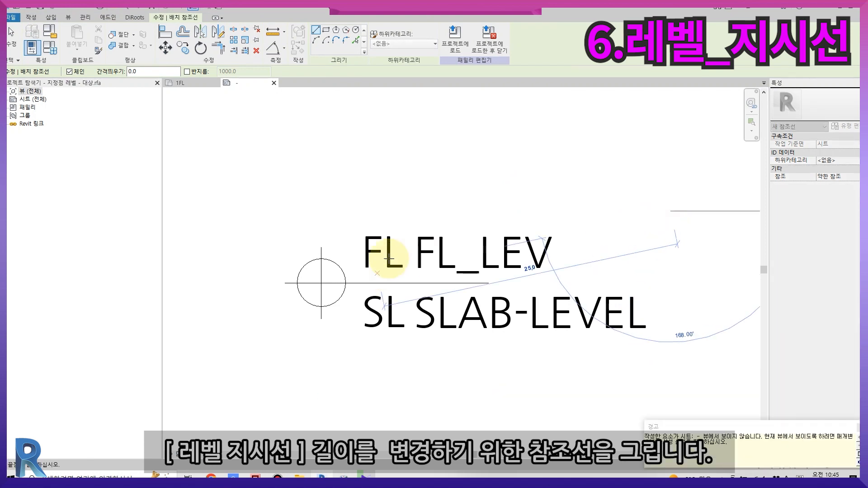
{"action": "left_click", "coordinate": [672, 374]}
{"action": "key", "text": "Escape"}
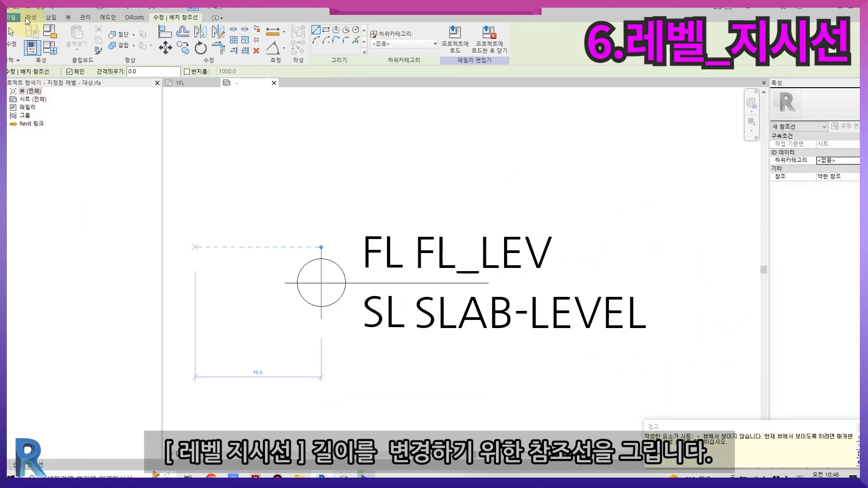
Turn on the annotation categories for reference lines and reference planes in the view's visibility settings
{"action": "key", "text": "Escape"}
{"action": "key", "text": "v"}
{"action": "key", "text": "g"}
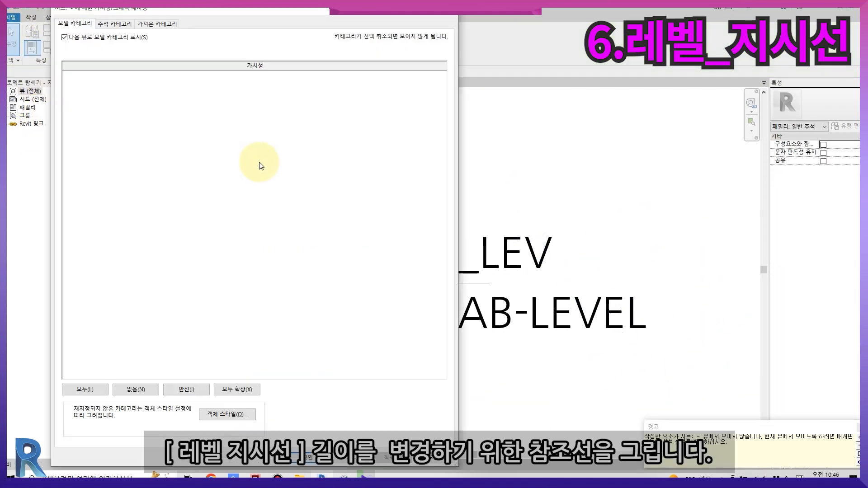
{"action": "left_click", "coordinate": [103, 26]}
{"action": "left_click", "coordinate": [75, 99]}
{"action": "left_click", "coordinate": [75, 91]}
{"action": "left_click", "coordinate": [75, 82]}
{"action": "left_click", "coordinate": [306, 458]}
{"action": "middle_click_drag", "start_coordinate": [503, 405], "coordinate": [374, 392]}
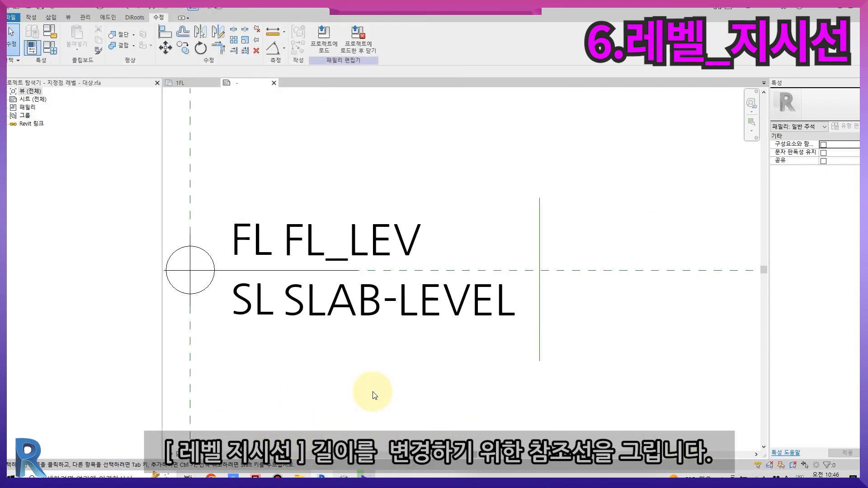
Change the sample value of the SLAB-LEVEL label to SL-LEV
{"action": "left_click", "coordinate": [538, 206]}
{"action": "left_click", "coordinate": [481, 301]}
{"action": "double_click", "coordinate": [405, 278]}
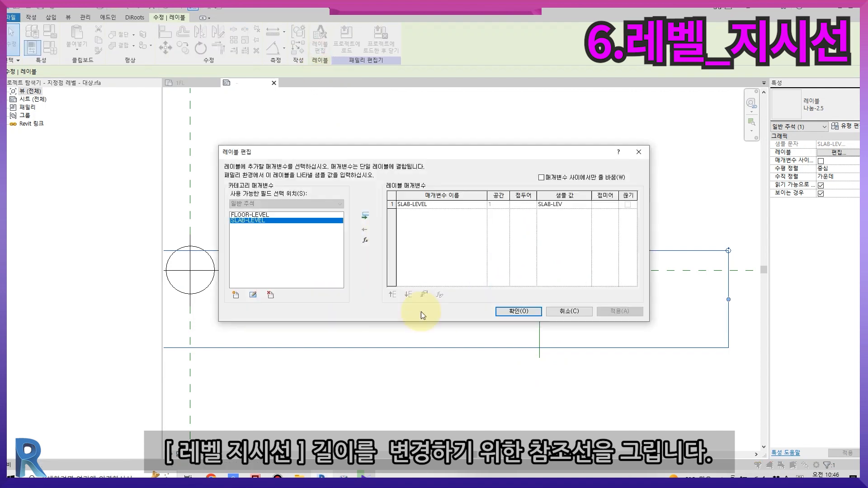
{"action": "key", "text": "BackSpace"}
{"action": "key", "text": "BackSpace"}
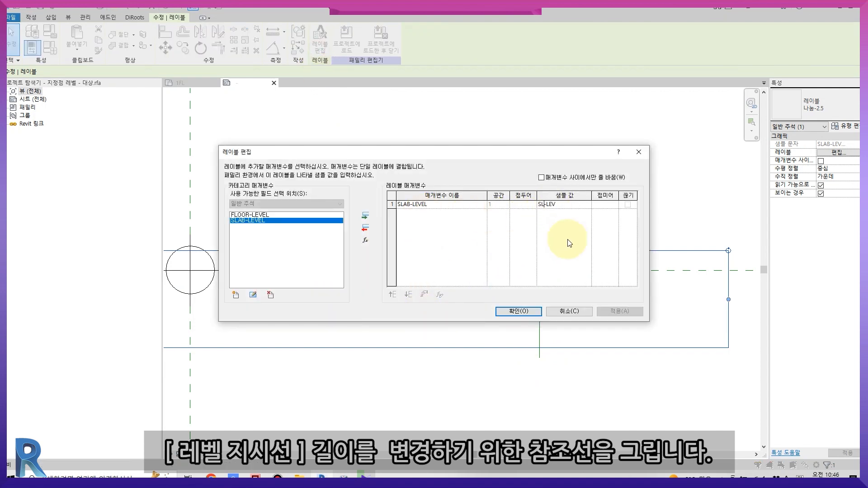
{"action": "left_click", "coordinate": [521, 311]}
Nudge the SL-LEV label left and the FL_LEV label right so their right ends line up
{"action": "left_click", "coordinate": [459, 316]}
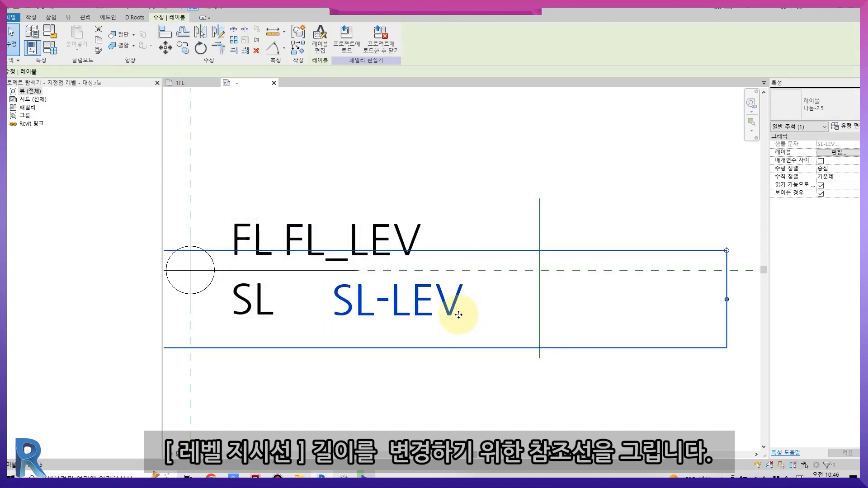
{"action": "key", "text": "Left"}
{"action": "key", "text": "Left"}
{"action": "key", "text": "Left"}
{"action": "left_click", "coordinate": [411, 237]}
{"action": "key", "text": "Right"}
{"action": "key", "text": "Right"}
{"action": "key", "text": "Right"}
{"action": "key", "text": "Right"}
Move the vertical reference line closer to the labels, setting its distance from the vertical reference plane to 20 mm
{"action": "left_click", "coordinate": [509, 355]}
{"action": "left_click", "coordinate": [537, 343]}
{"action": "left_click_drag", "start_coordinate": [537, 343], "coordinate": [451, 339]}
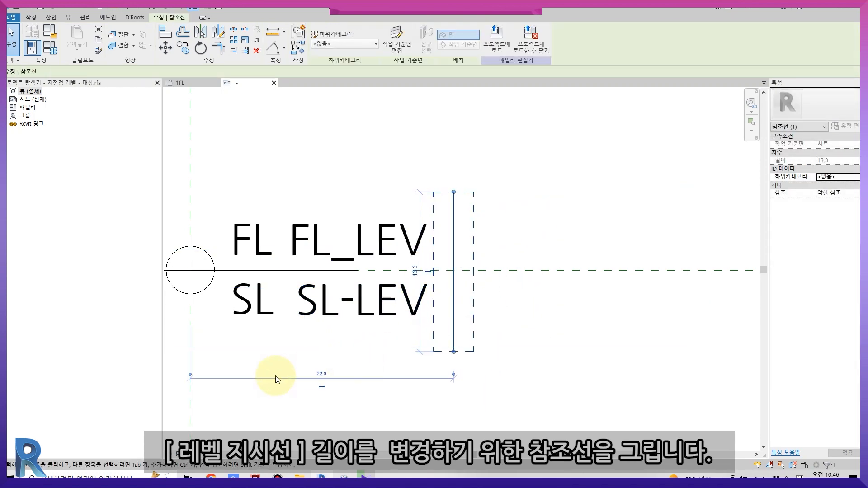
{"action": "left_click", "coordinate": [322, 380]}
{"action": "type", "text": "20"}
{"action": "key", "text": "Return"}
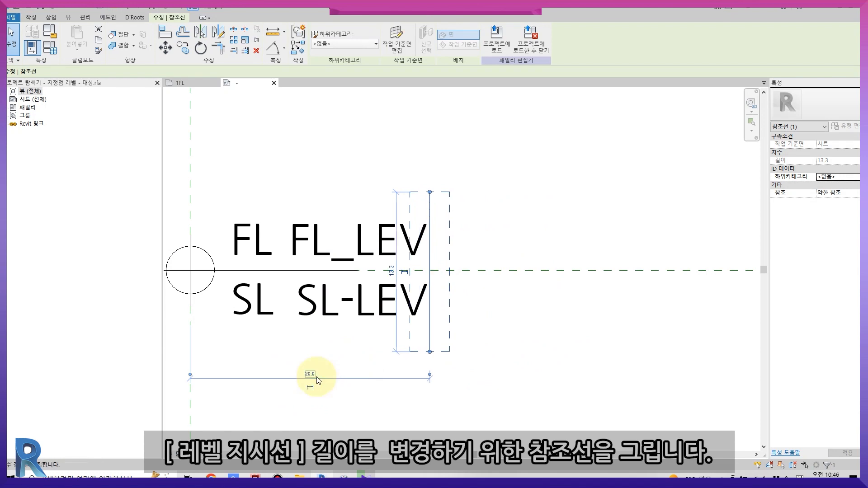
Extend the horizontal level leader line to the vertical reference line
{"action": "key", "text": "Escape"}
{"action": "key", "text": "e"}
{"action": "key", "text": "x"}
{"action": "left_click", "coordinate": [425, 303]}
{"action": "left_click", "coordinate": [354, 272]}
{"action": "key", "text": "a"}
{"action": "key", "text": "l"}
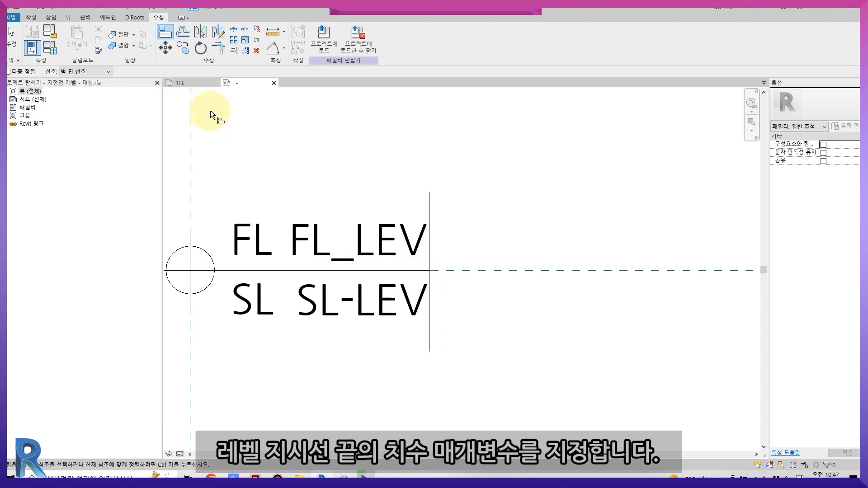
Dimension the distance between the vertical reference plane and the reference line, placing the dimension above the FL text
{"action": "key", "text": "d"}
{"action": "key", "text": "i"}
{"action": "left_click", "coordinate": [429, 203]}
{"action": "left_click", "coordinate": [190, 187]}
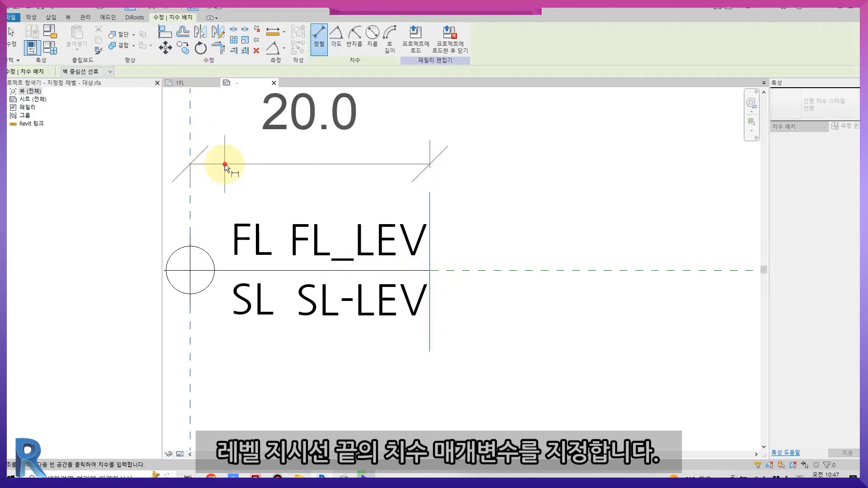
{"action": "left_click", "coordinate": [225, 165]}
{"action": "middle_click_drag", "start_coordinate": [286, 202], "coordinate": [364, 324]}
{"action": "key", "text": "Escape"}
Label the dimension above the FL text with a new family type parameter named 지시선길이 in the group 치수
{"action": "left_click", "coordinate": [31, 18]}
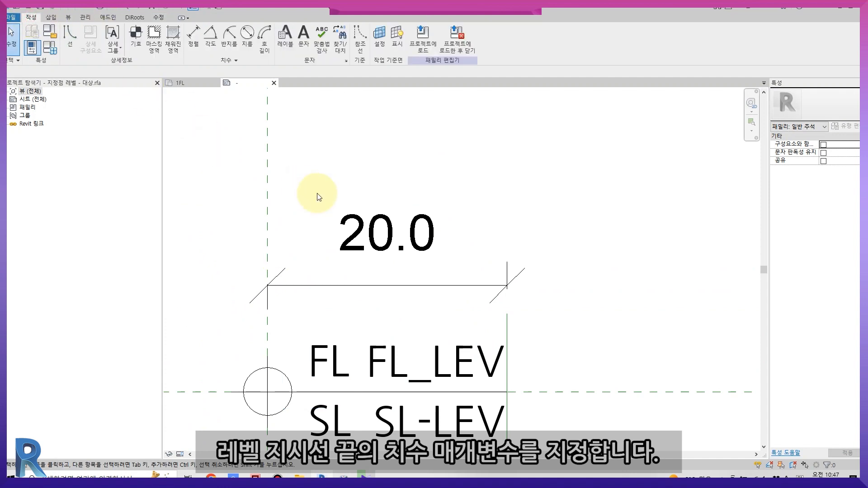
{"action": "left_click", "coordinate": [355, 250]}
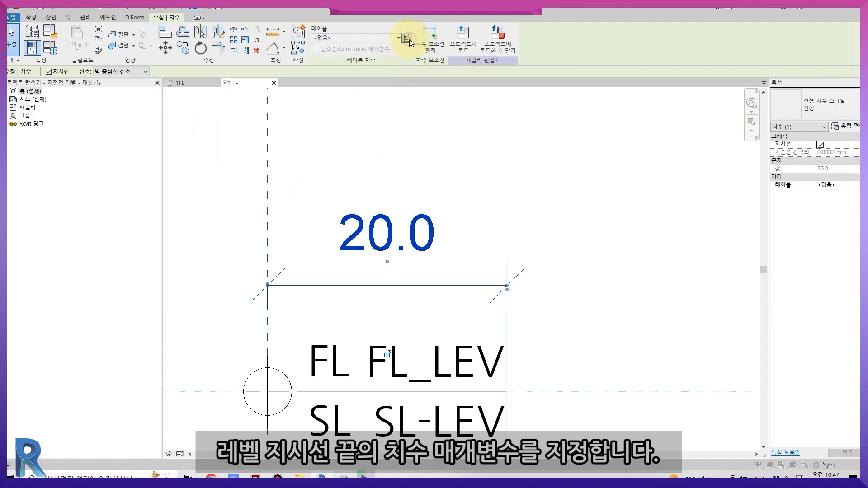
{"action": "left_click", "coordinate": [409, 41]}
{"action": "type", "text": "RL"}
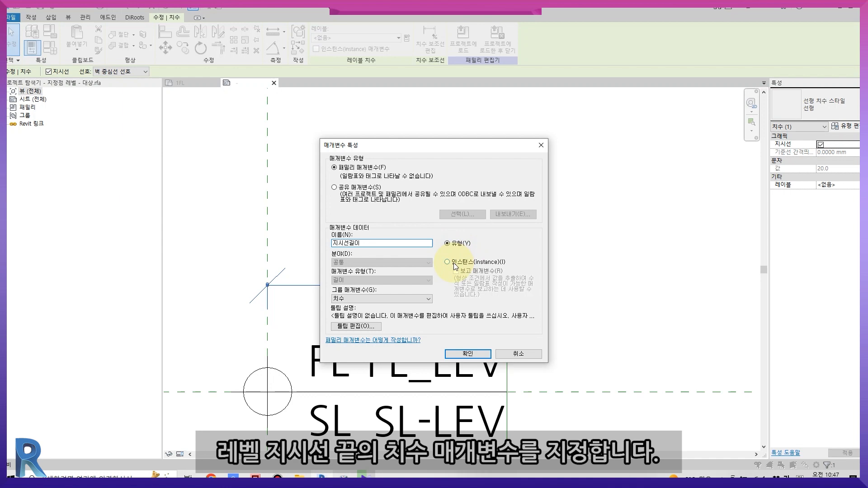
{"action": "left_click", "coordinate": [468, 355]}
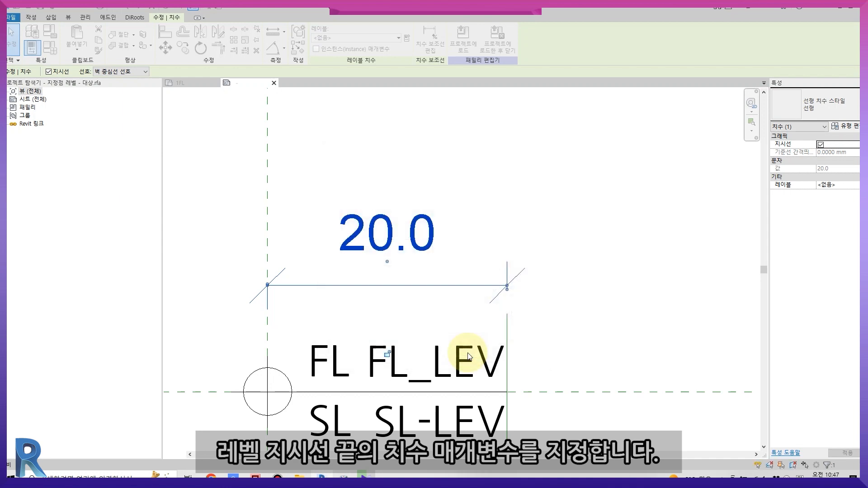
Set the default value of the SLAB-LEVEL parameter to LEVWL in the family types
{"action": "left_click", "coordinate": [50, 47]}
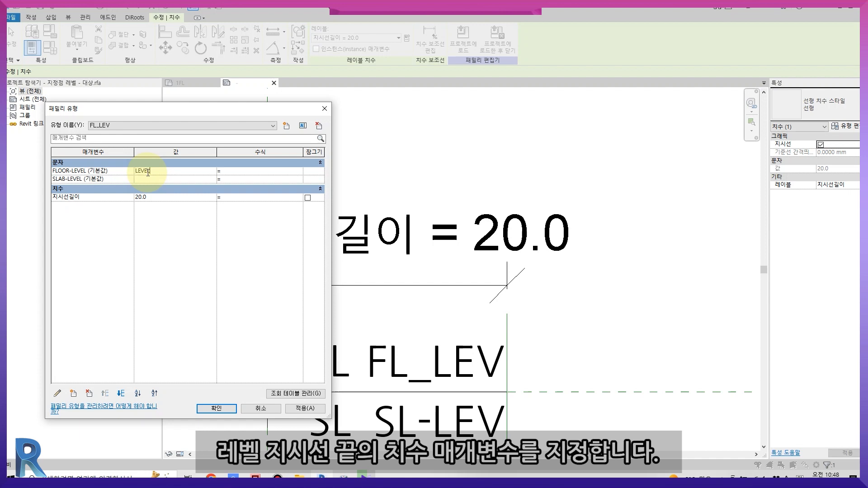
{"action": "left_click", "coordinate": [149, 178]}
{"action": "type", "text": "ㄴ"}
{"action": "left_click", "coordinate": [216, 408]}
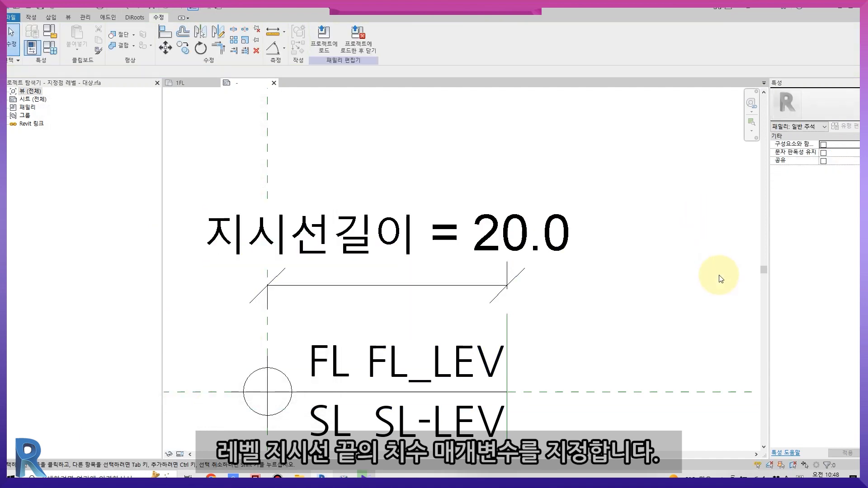
Start a filled region and sketch a center-ends arc along the circle's upper-left quarter, centred on the circle with radius 2
{"action": "middle_click_drag", "start_coordinate": [661, 295], "coordinate": [684, 244]}
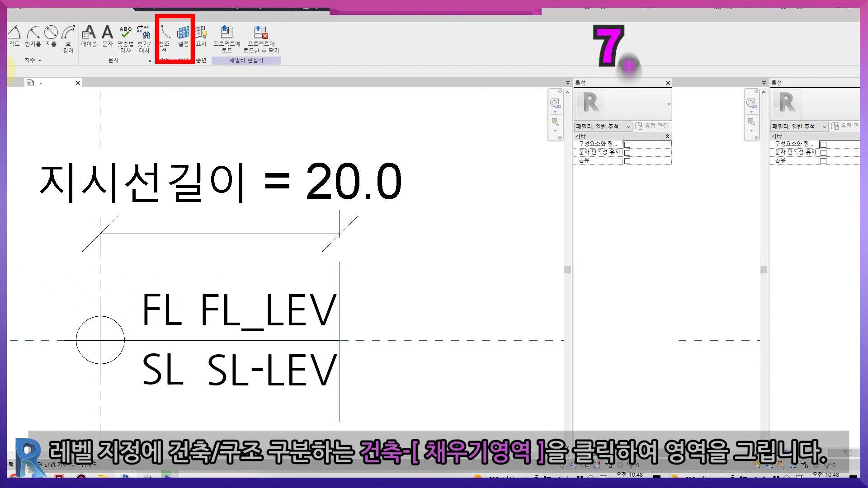
{"action": "left_click", "coordinate": [177, 46]}
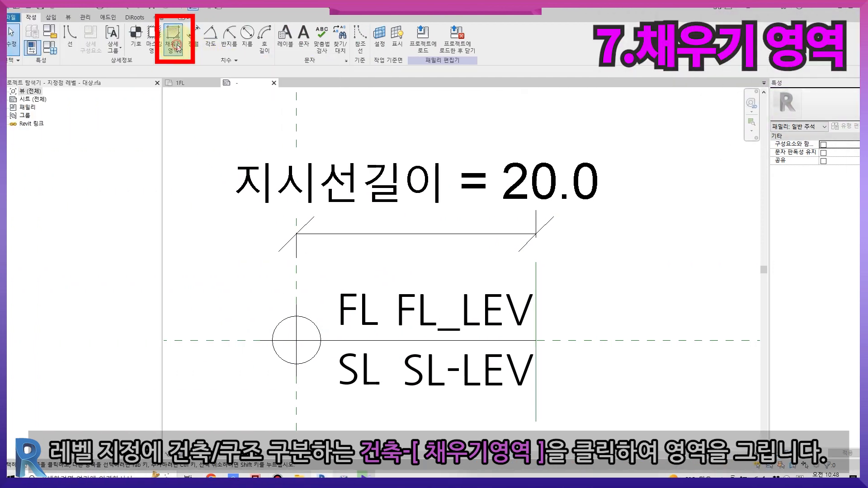
{"action": "left_click", "coordinate": [346, 42]}
{"action": "left_click", "coordinate": [297, 340]}
{"action": "left_click", "coordinate": [273, 340]}
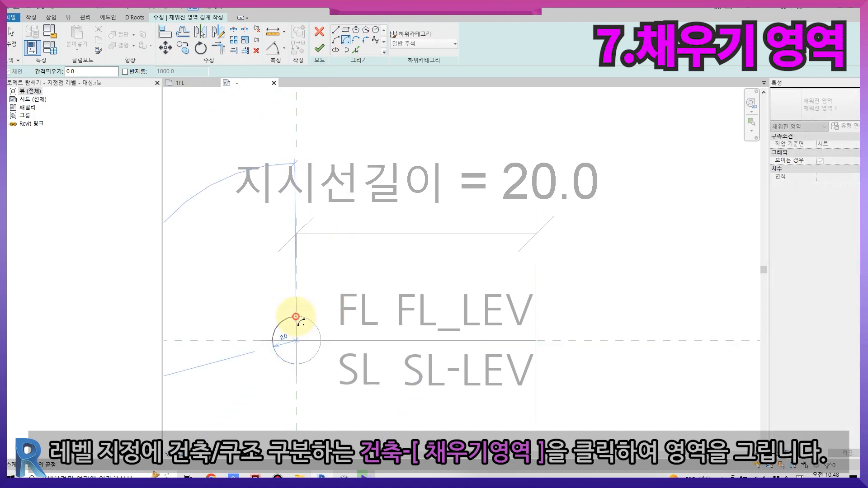
{"action": "left_click", "coordinate": [296, 316]}
Sketch a vertical and a horizontal boundary line meeting at the circle's center, each extending past the arc
{"action": "left_click", "coordinate": [338, 32]}
{"action": "scroll", "coordinate": [289, 338], "scroll_direction": "up", "scroll_amount": 8}
{"action": "left_click", "coordinate": [339, 33]}
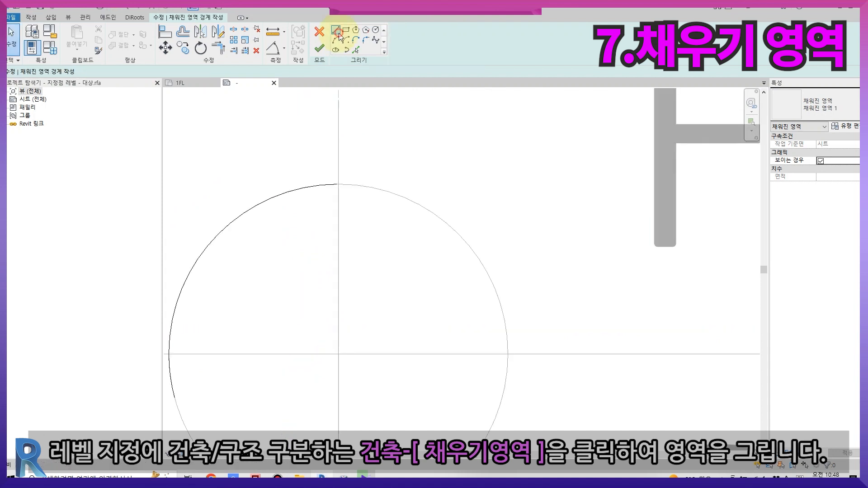
{"action": "left_click", "coordinate": [338, 146]}
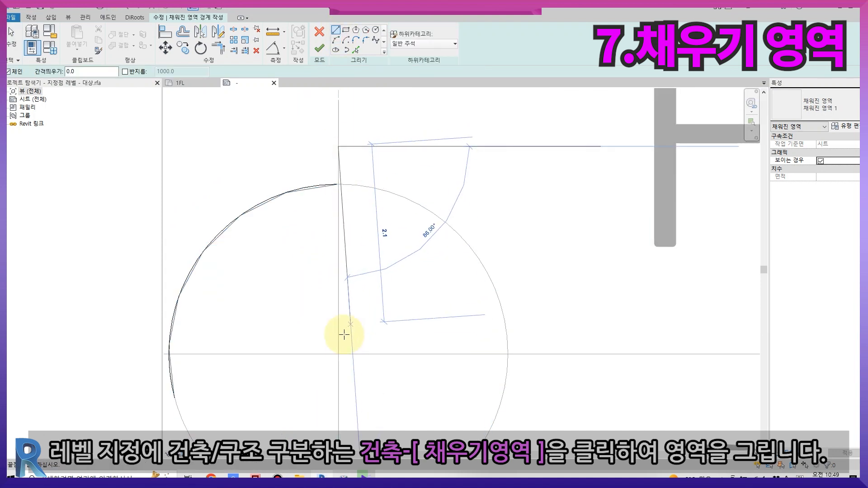
{"action": "left_click", "coordinate": [338, 354]}
{"action": "middle_click_drag", "start_coordinate": [290, 357], "coordinate": [367, 348]}
{"action": "left_click", "coordinate": [210, 345]}
{"action": "key", "text": "Escape"}
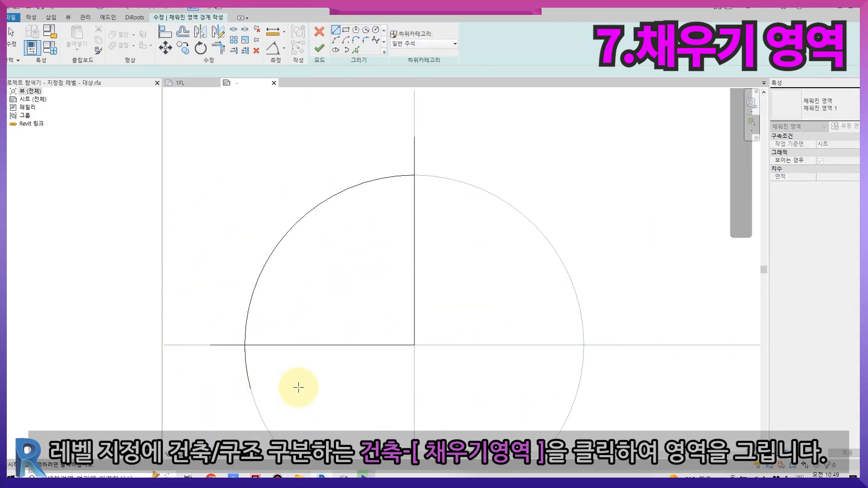
Trim the boundary lines and arc into a closed quarter circle and finish the upper-left filled region
{"action": "key", "text": "t"}
{"action": "key", "text": "r"}
{"action": "left_click", "coordinate": [266, 350]}
{"action": "left_click", "coordinate": [249, 316]}
{"action": "left_click", "coordinate": [381, 176]}
{"action": "left_click", "coordinate": [415, 185]}
{"action": "scroll", "coordinate": [375, 183], "scroll_direction": "down", "scroll_amount": 2}
{"action": "left_click", "coordinate": [320, 47]}
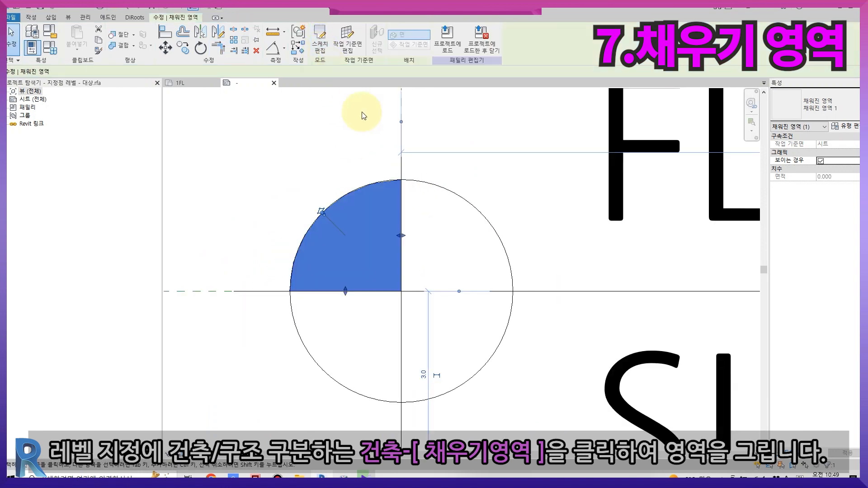
{"action": "left_click", "coordinate": [362, 115]}
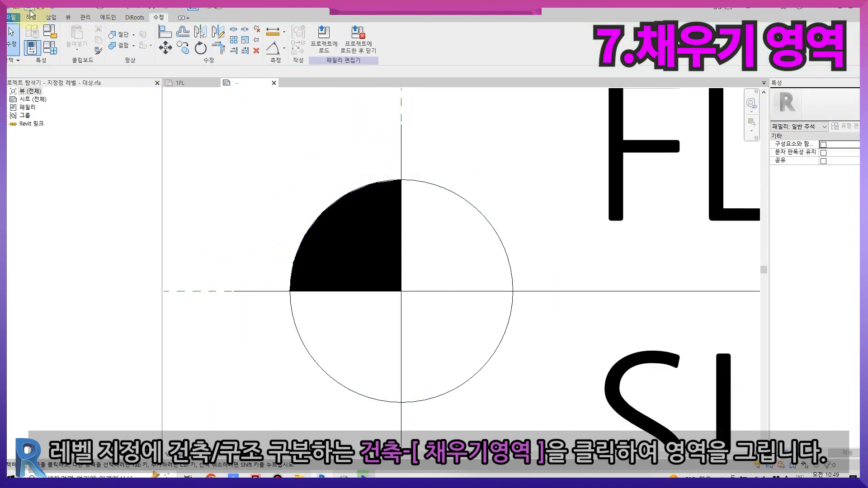
Start a second filled region and sketch a center-ends arc of radius 2 along the circle's lower-right quarter
{"action": "left_click", "coordinate": [173, 40]}
{"action": "left_click", "coordinate": [346, 40]}
{"action": "left_click", "coordinate": [402, 291]}
{"action": "left_click", "coordinate": [513, 290]}
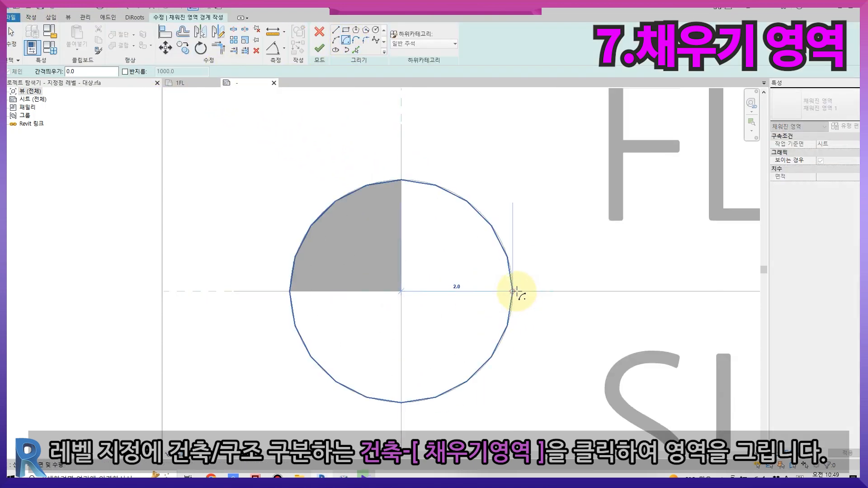
{"action": "left_click", "coordinate": [402, 402]}
Close the lower-right quarter with two straight boundary lines through the circle's center and finish the filled region
{"action": "left_click", "coordinate": [336, 30]}
{"action": "left_click", "coordinate": [513, 291]}
{"action": "left_click", "coordinate": [401, 291]}
{"action": "left_click", "coordinate": [401, 401]}
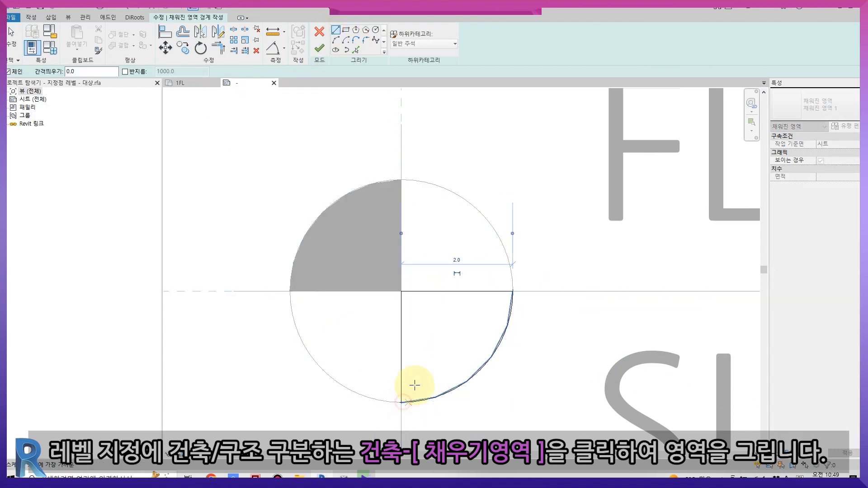
{"action": "left_click", "coordinate": [319, 48]}
{"action": "left_click", "coordinate": [519, 300]}
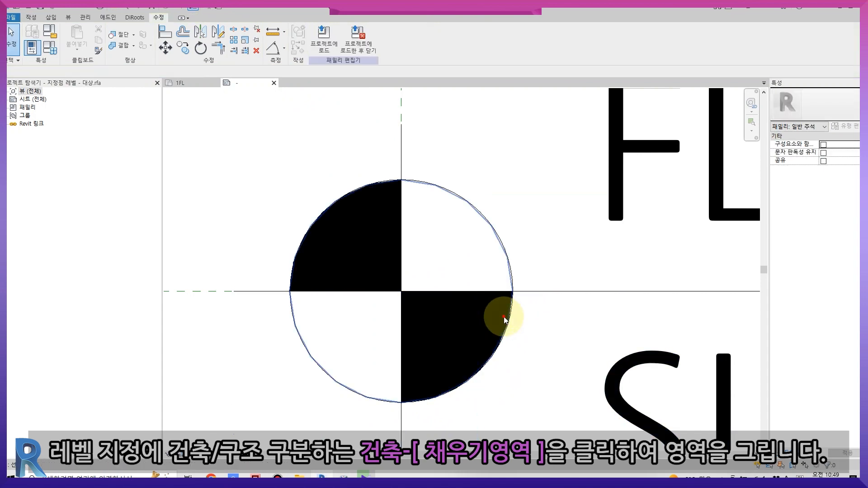
{"action": "left_click", "coordinate": [360, 191]}
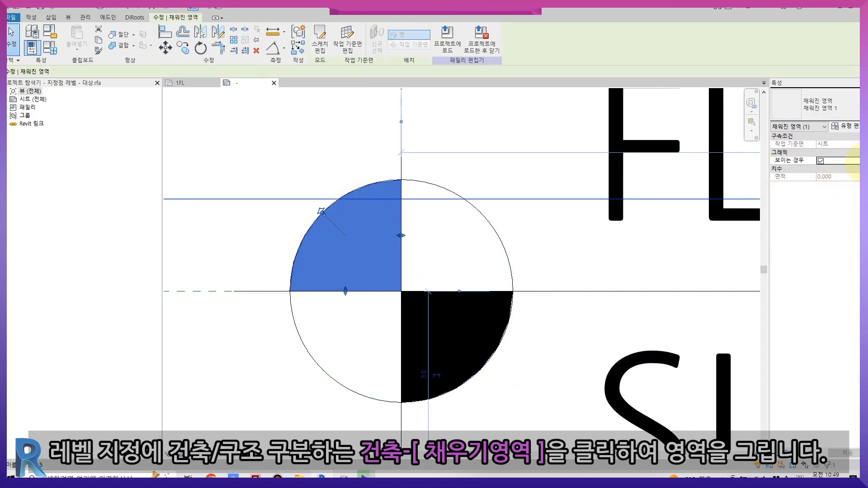
{"action": "left_click", "coordinate": [857, 161]}
{"action": "left_click", "coordinate": [455, 311]}
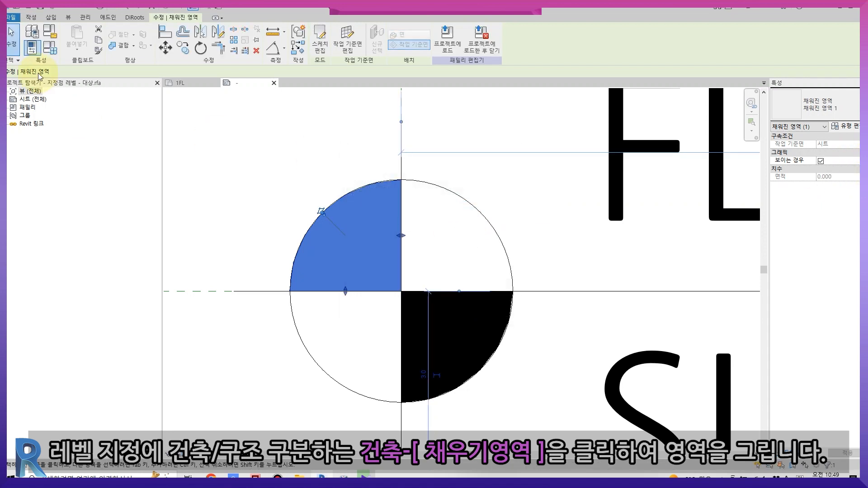
Add an instance family parameter named 건축 with type 예/아니오, grouped under 가시성
{"action": "left_click", "coordinate": [50, 47]}
{"action": "left_click", "coordinate": [73, 394]}
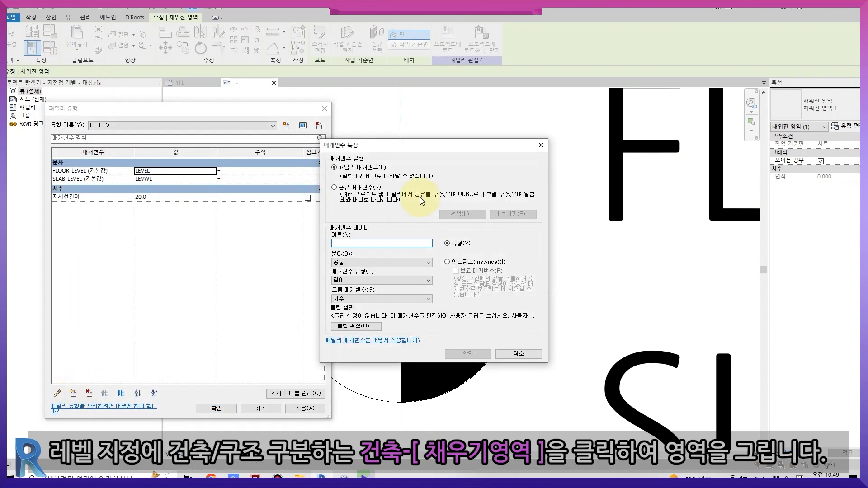
{"action": "type", "text": "RJS"}
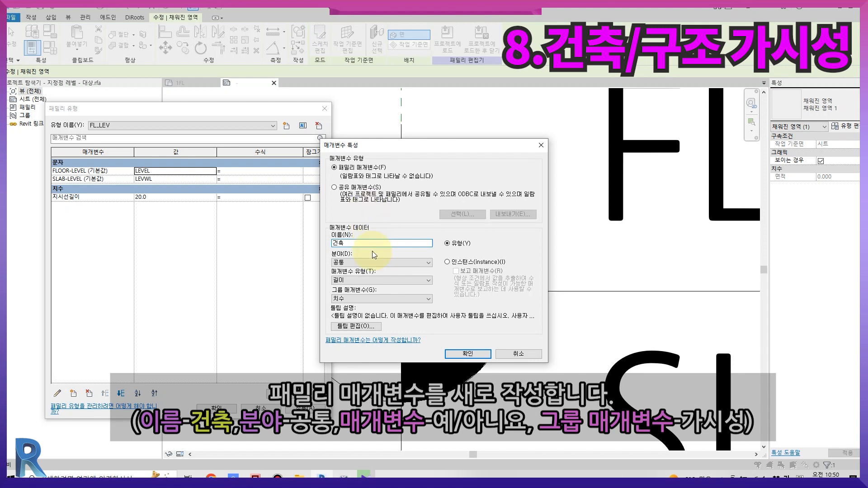
{"action": "left_click", "coordinate": [375, 280]}
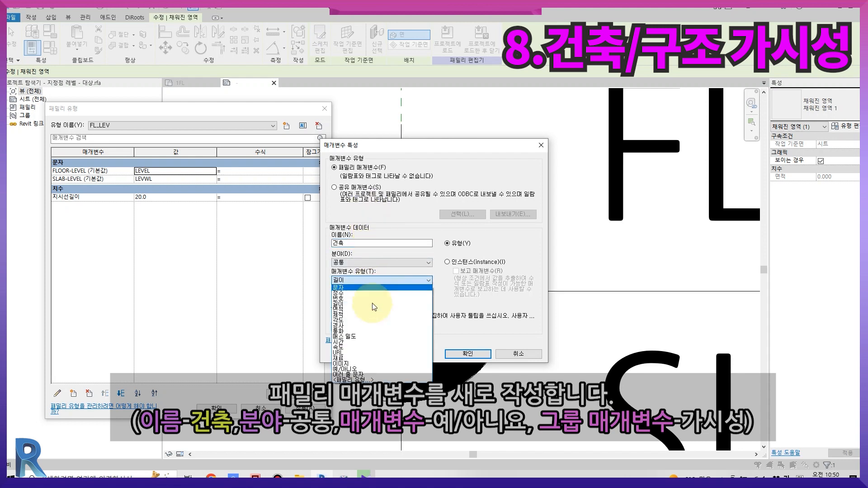
{"action": "left_click", "coordinate": [364, 374]}
{"action": "left_click", "coordinate": [373, 299]}
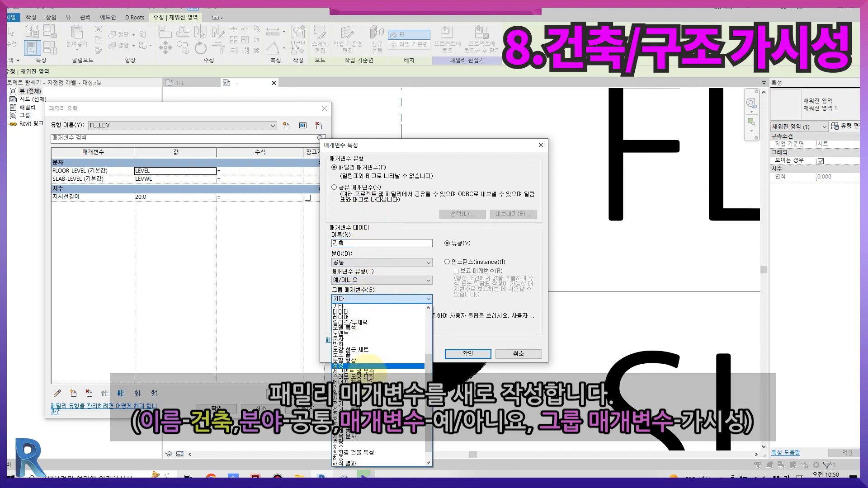
{"action": "scroll", "coordinate": [368, 373], "scroll_direction": "down", "scroll_amount": 2}
{"action": "scroll", "coordinate": [395, 379], "scroll_direction": "up", "scroll_amount": 5}
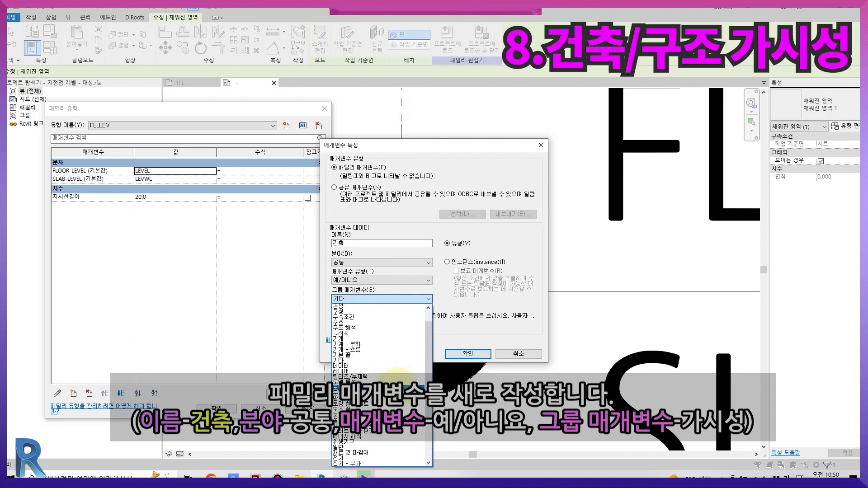
{"action": "left_click", "coordinate": [348, 317]}
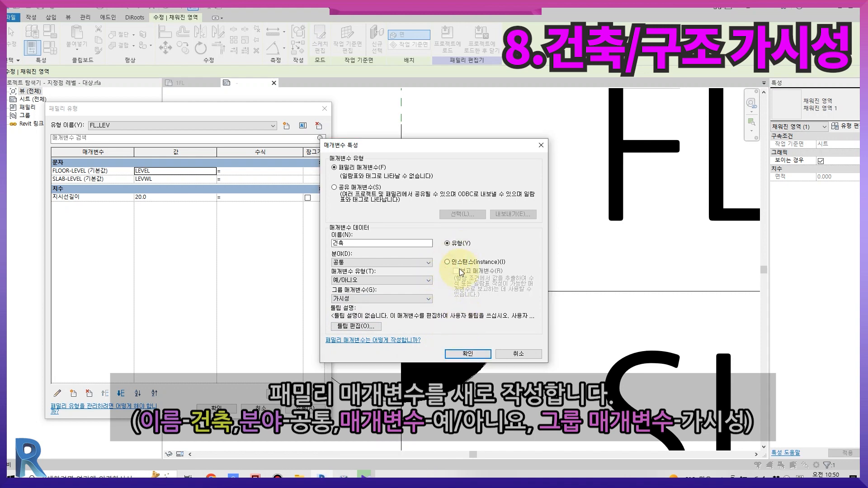
{"action": "left_click", "coordinate": [468, 354]}
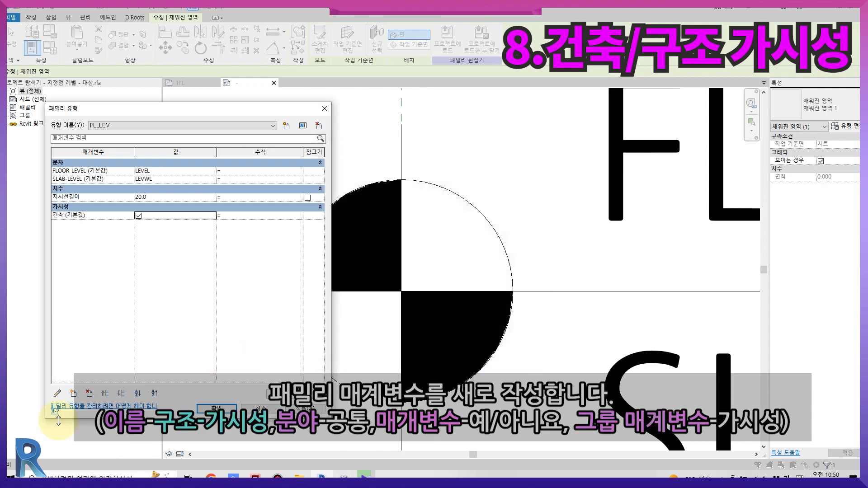
Add another instance family parameter named 구조-가시성 with type 예/아니오, grouped under 가시성
{"action": "left_click", "coordinate": [56, 395]}
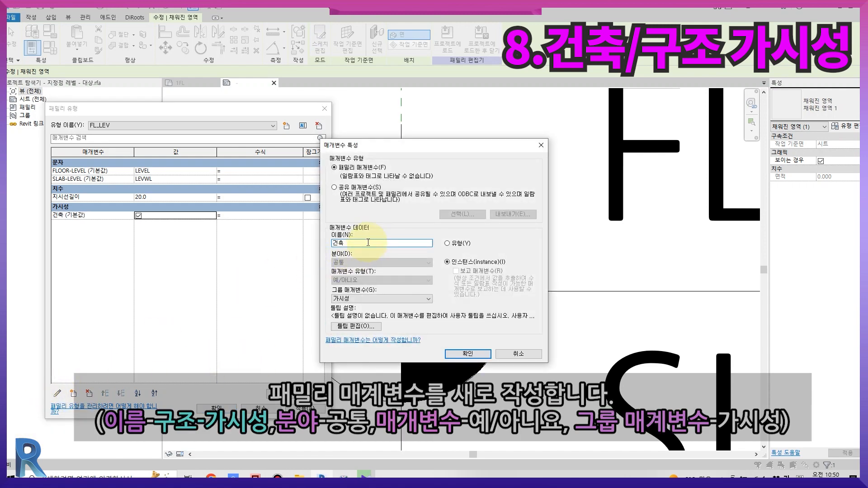
{"action": "key", "text": "Escape"}
{"action": "type", "text": "구조-가시서"}
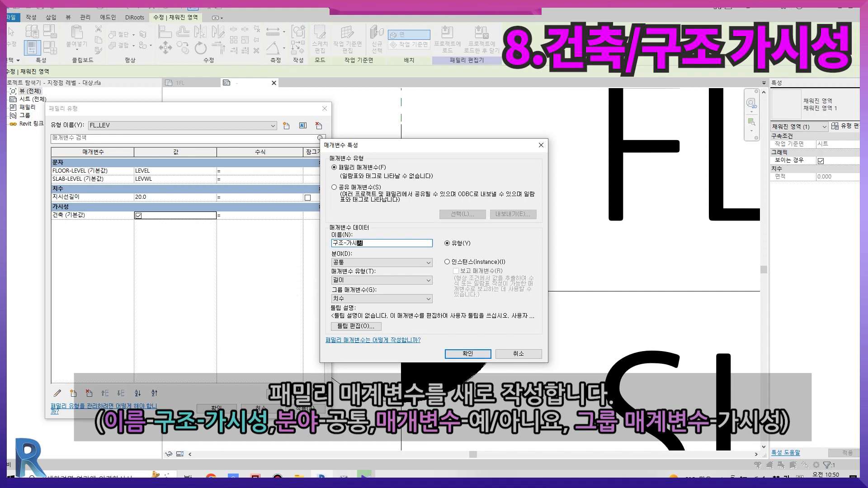
{"action": "left_click", "coordinate": [447, 263]}
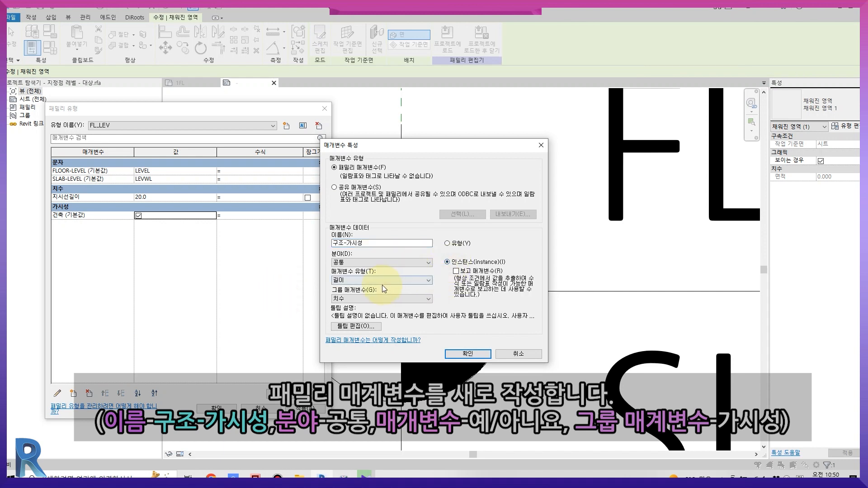
{"action": "left_click", "coordinate": [375, 281]}
{"action": "left_click", "coordinate": [346, 364]}
{"action": "left_click", "coordinate": [362, 299]}
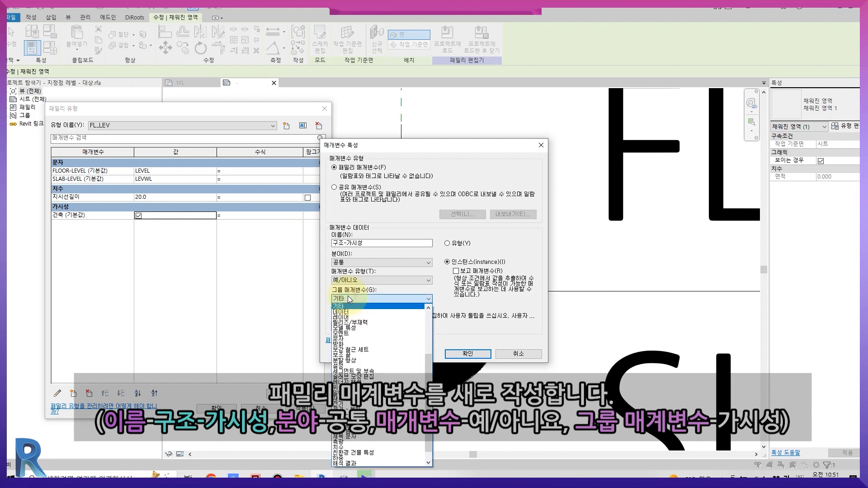
{"action": "scroll", "coordinate": [359, 320], "scroll_direction": "up", "scroll_amount": 3}
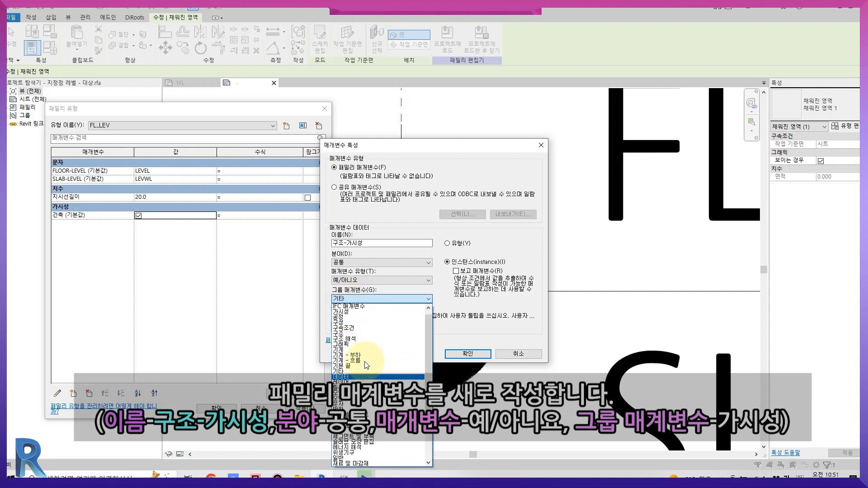
{"action": "scroll", "coordinate": [364, 361], "scroll_direction": "down", "scroll_amount": 4}
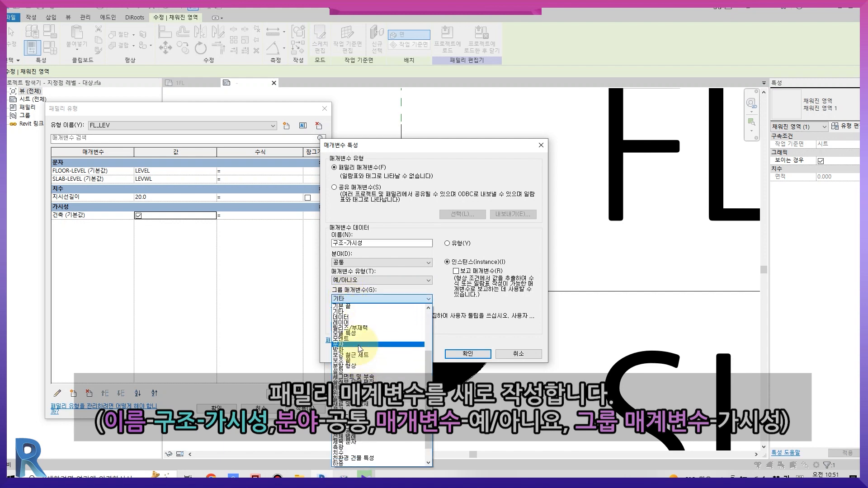
{"action": "scroll", "coordinate": [362, 346], "scroll_direction": "up", "scroll_amount": 2}
{"action": "left_click", "coordinate": [355, 317]}
{"action": "left_click", "coordinate": [468, 353]}
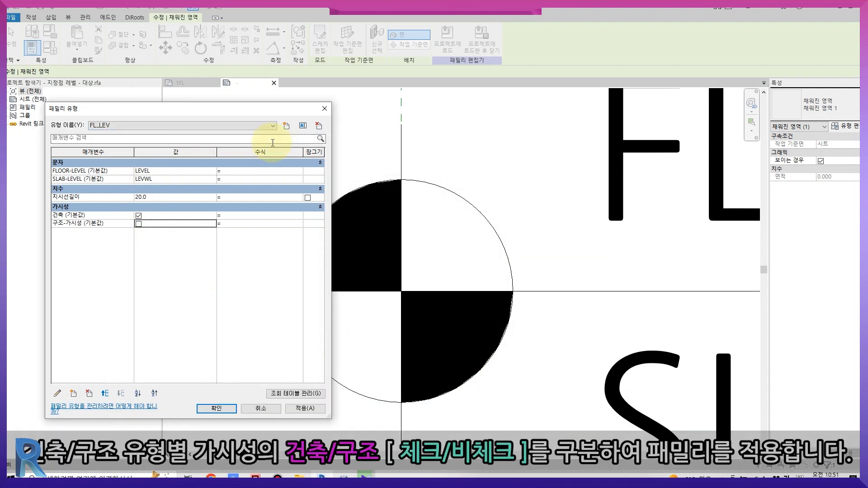
Rename the family type FL_LEV as 건축-지정레벨
{"action": "left_click", "coordinate": [303, 126]}
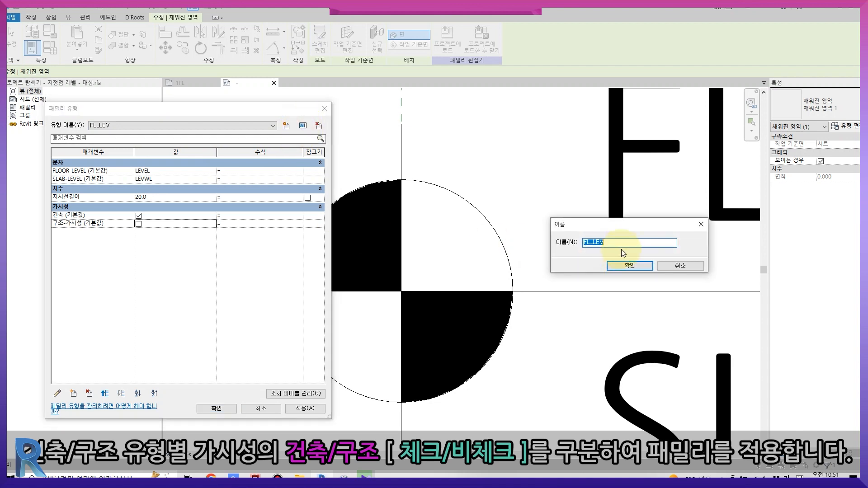
{"action": "type", "text": "건축-지정레벨"}
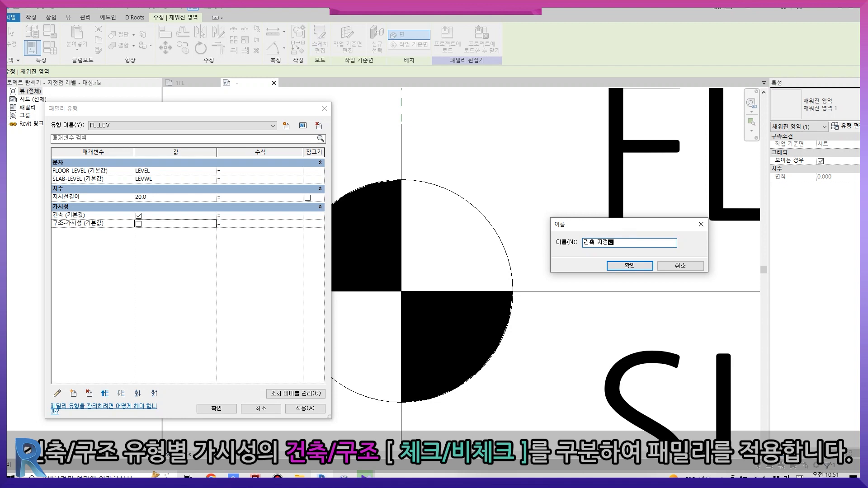
{"action": "left_click", "coordinate": [630, 266]}
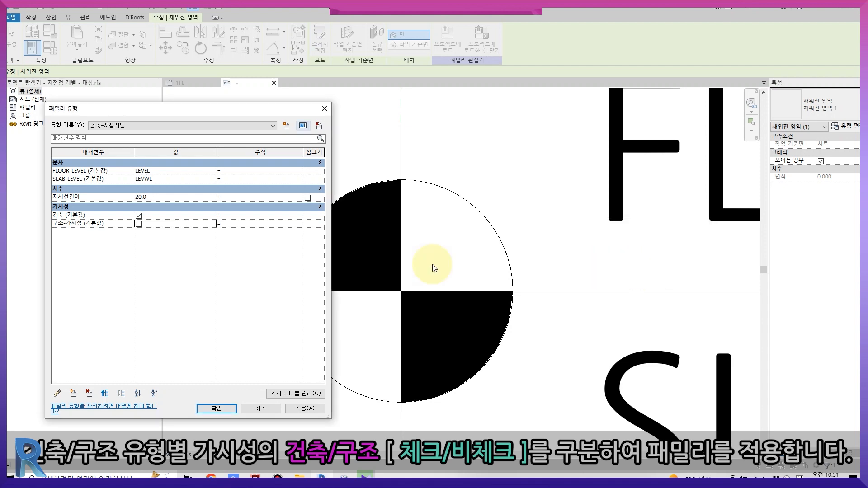
Create a new family type named 구조-지정레벨 with 건축 turned off and 구조-가시성 turned on
{"action": "left_click", "coordinate": [286, 125]}
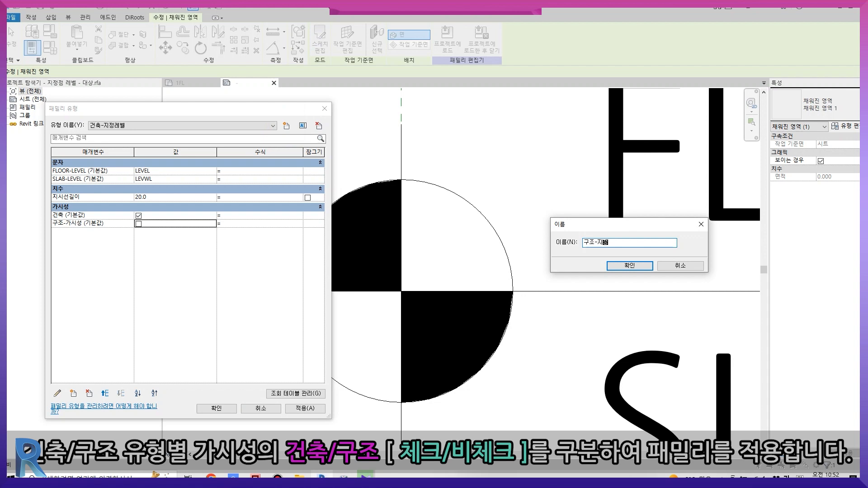
{"action": "key", "text": "Return"}
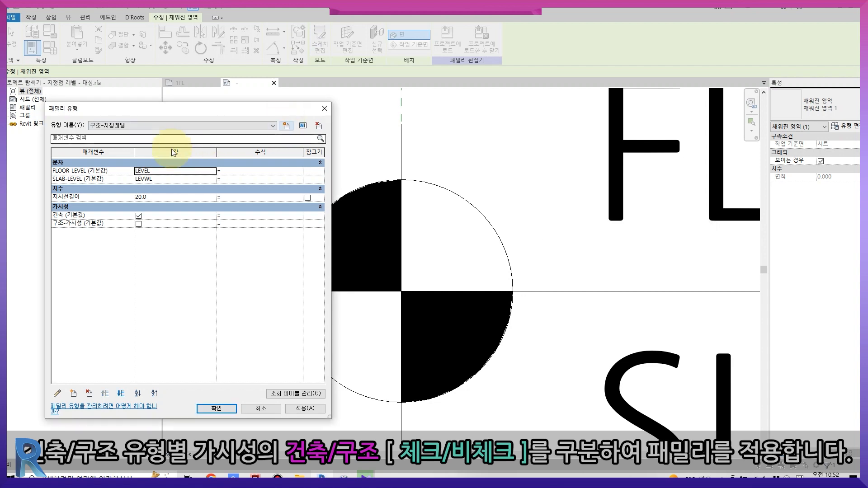
{"action": "left_click", "coordinate": [139, 224]}
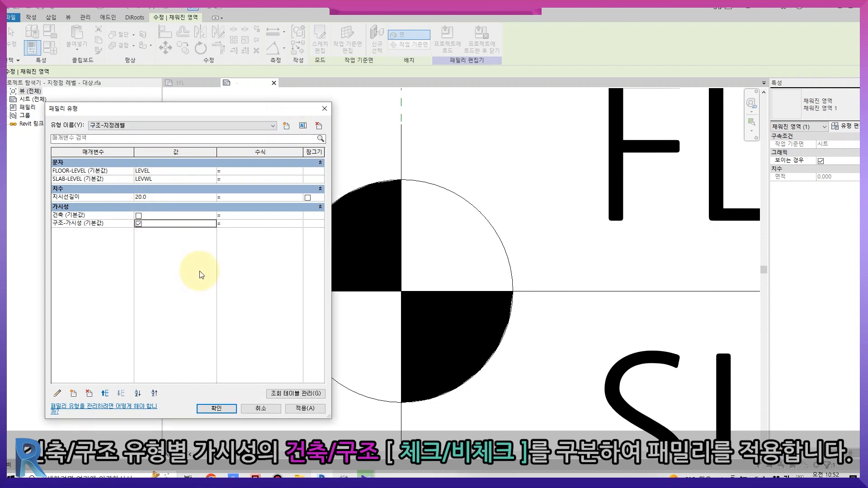
Accept the family types and associate the upper-left filled region's visibility with the 건축 parameter
{"action": "left_click", "coordinate": [217, 408]}
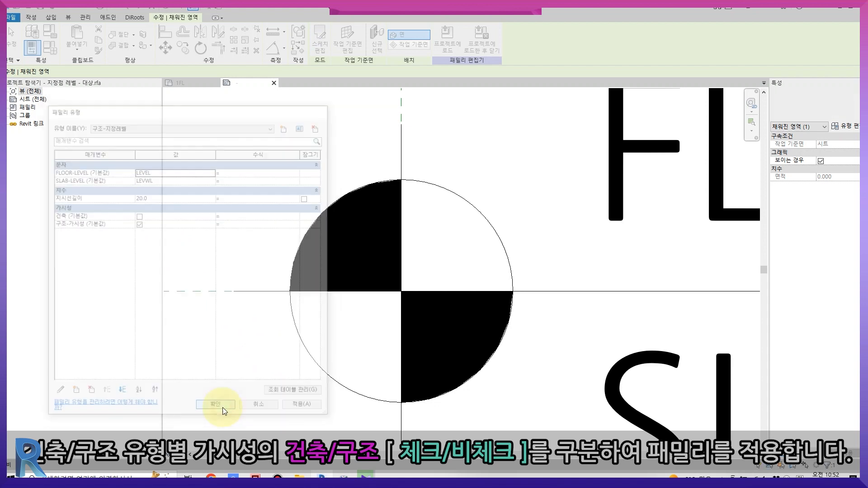
{"action": "left_click", "coordinate": [400, 222]}
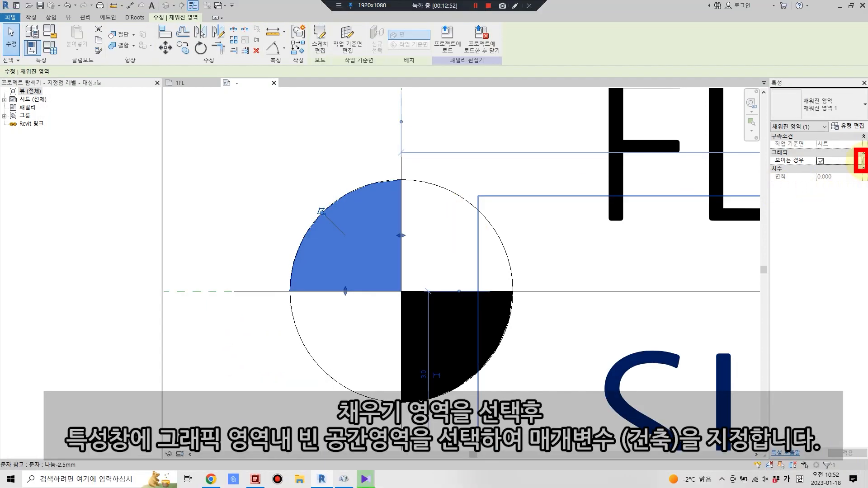
{"action": "left_click", "coordinate": [860, 160]}
{"action": "left_click", "coordinate": [360, 213]}
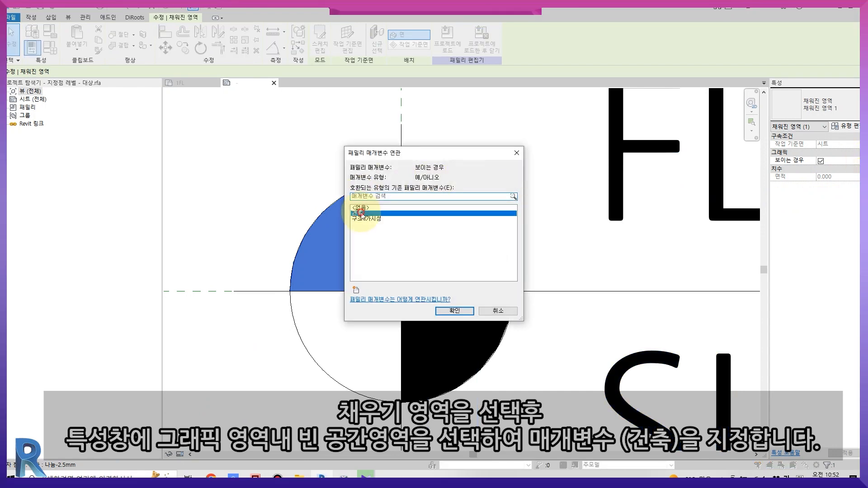
{"action": "left_click", "coordinate": [443, 312]}
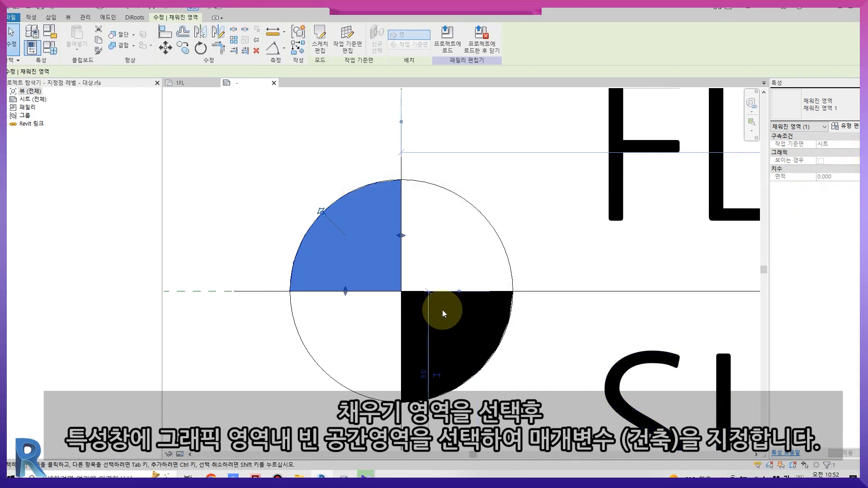
Associate the lower-right filled region's visibility with the 건축 parameter
{"action": "left_click", "coordinate": [508, 327]}
{"action": "left_click", "coordinate": [488, 294]}
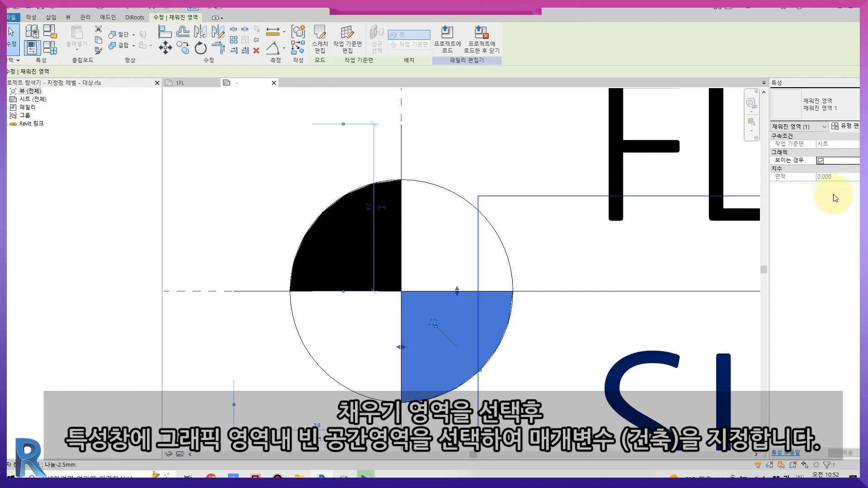
{"action": "left_click", "coordinate": [866, 161]}
{"action": "double_click", "coordinate": [362, 212]}
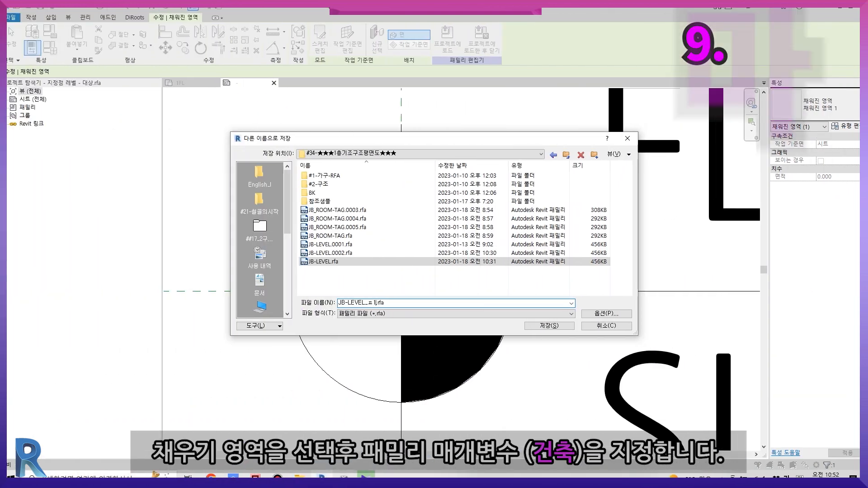
Save the family as JB-LEVEL_V1.rfa and review its visibility parameters in the family types
{"action": "key", "text": "Return"}
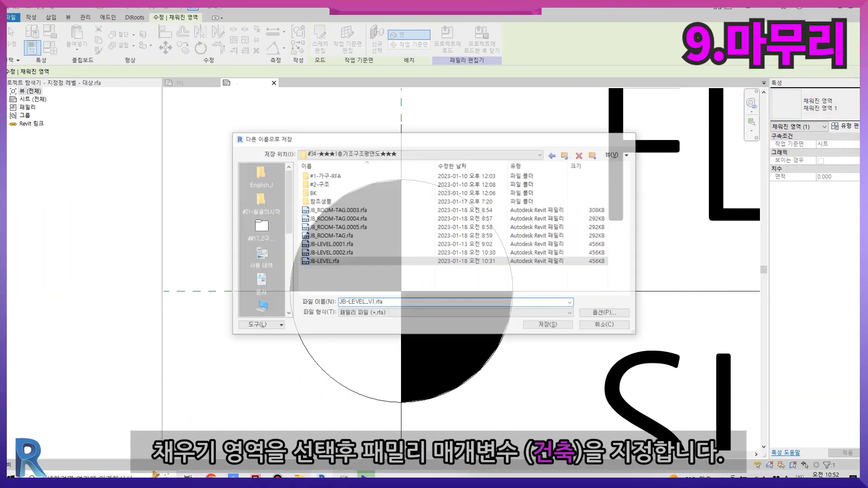
{"action": "left_click", "coordinate": [367, 329]}
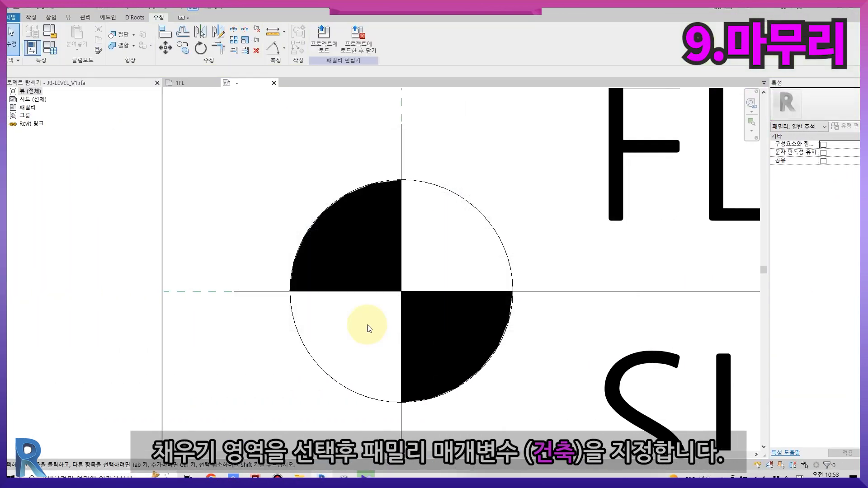
{"action": "scroll", "coordinate": [367, 329], "scroll_direction": "down", "scroll_amount": 6}
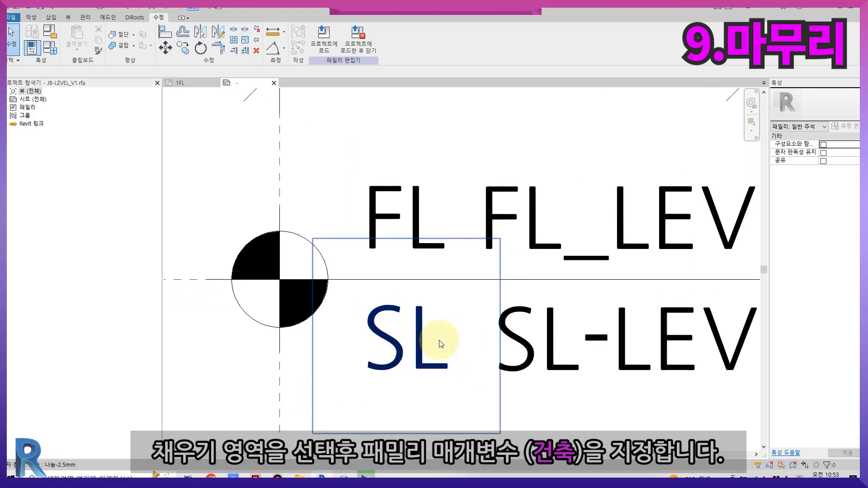
{"action": "left_click", "coordinate": [50, 47]}
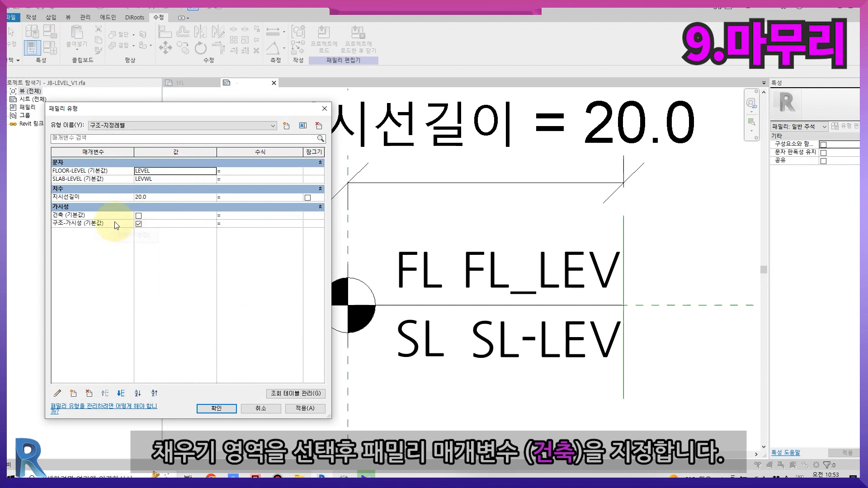
{"action": "left_click", "coordinate": [223, 409]}
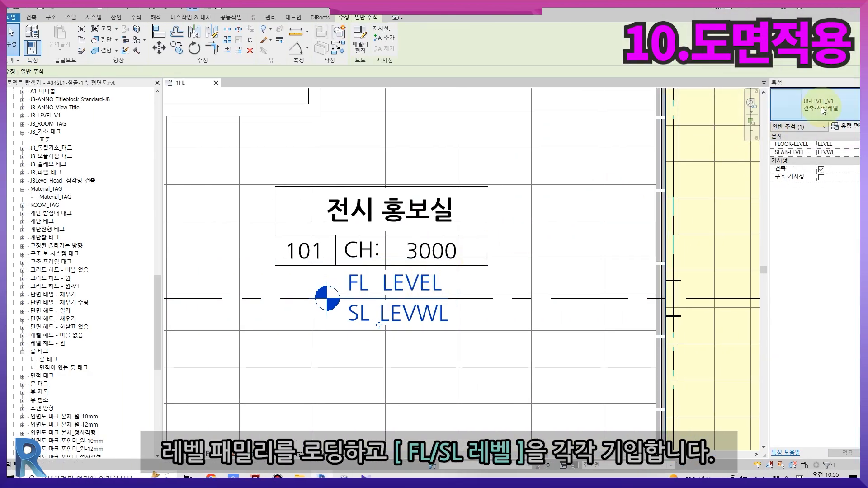
Change the level mark below the 전시 홍보실 tag to type 구조-지정레벨, with 건축 off and 구조-가시성 on
{"action": "left_click", "coordinate": [821, 107]}
{"action": "left_click", "coordinate": [821, 156]}
{"action": "left_click", "coordinate": [821, 176]}
{"action": "left_click", "coordinate": [821, 169]}
{"action": "left_click", "coordinate": [848, 453]}
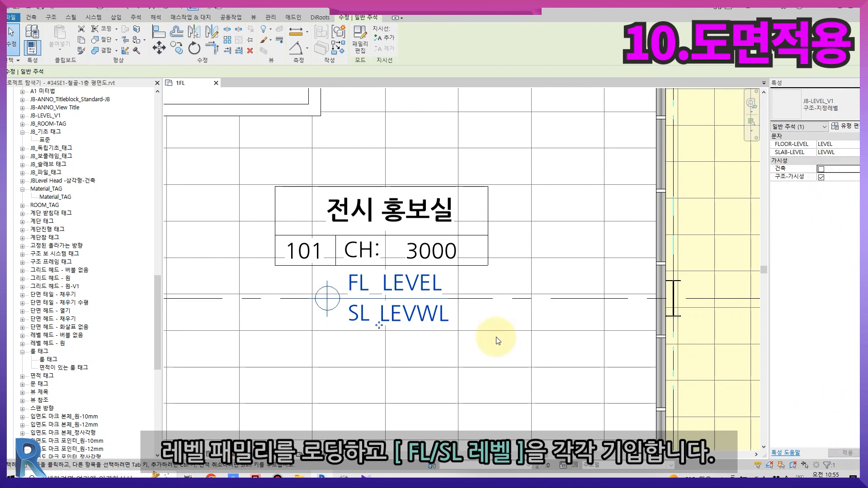
Set the level mark's FL value to 0 and its SL value to -60
{"action": "left_click", "coordinate": [415, 279]}
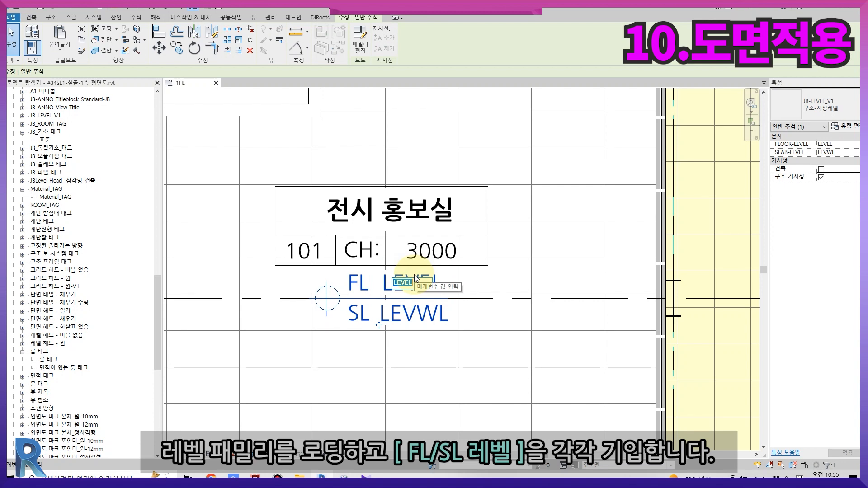
{"action": "key", "text": "Return"}
{"action": "left_click", "coordinate": [441, 319]}
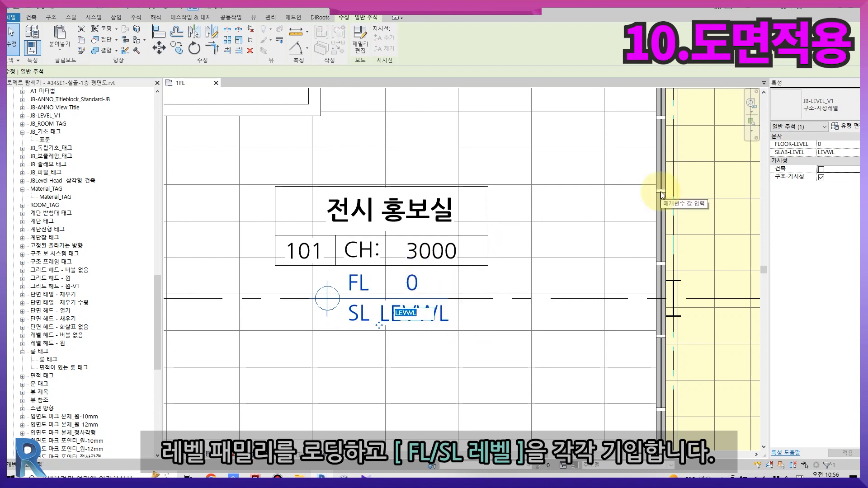
{"action": "key", "text": "BackSpace"}
{"action": "key", "text": "Return"}
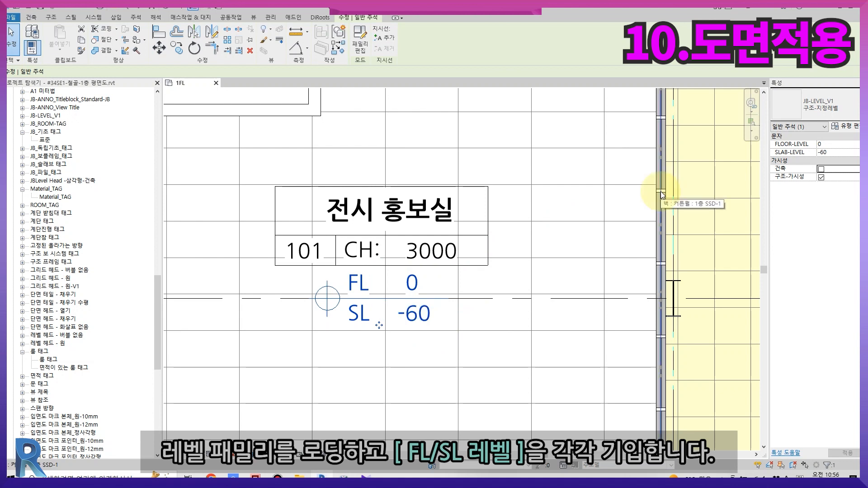
Switch the level mark to type 건축-지정레벨, with 건축 on and 구조-가시성 off
{"action": "left_click", "coordinate": [820, 107]}
{"action": "left_click", "coordinate": [828, 150]}
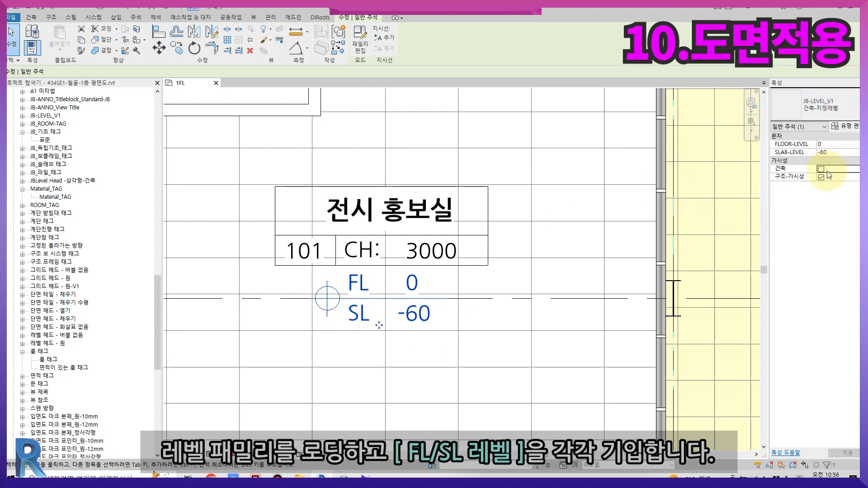
{"action": "left_click", "coordinate": [821, 176]}
{"action": "left_click", "coordinate": [847, 453]}
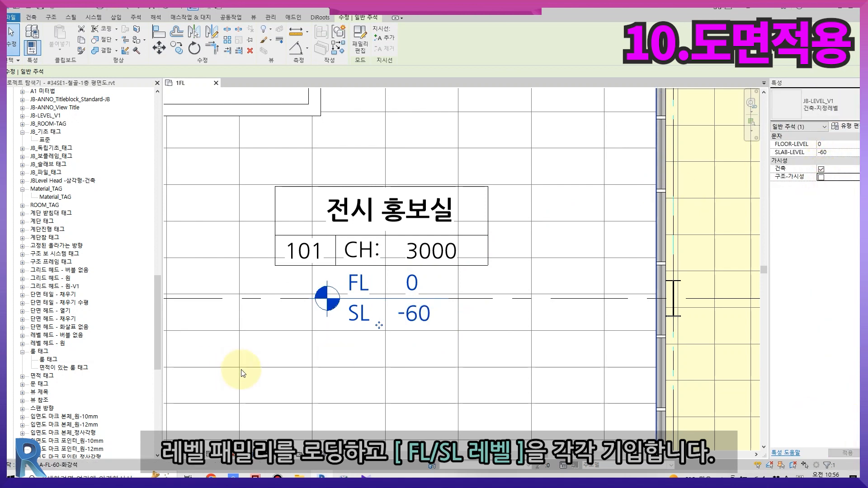
{"action": "left_click", "coordinate": [307, 379]}
Copy the plus-minus sign (±) in the Arial font from the Windows Character Map
{"action": "scroll", "coordinate": [306, 378], "scroll_direction": "down", "scroll_amount": 2}
{"action": "middle_click_drag", "start_coordinate": [316, 401], "coordinate": [366, 250]}
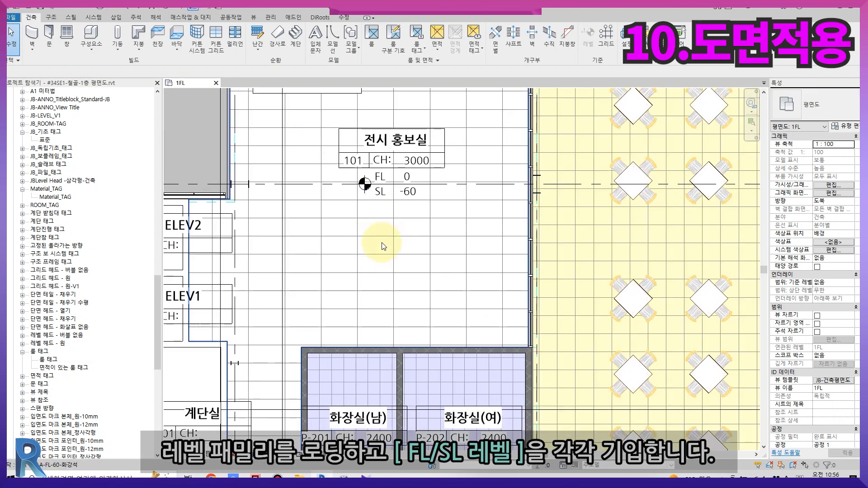
{"action": "scroll", "coordinate": [398, 185], "scroll_direction": "up", "scroll_amount": 2}
{"action": "left_click", "coordinate": [394, 184]}
{"action": "left_click", "coordinate": [345, 476]}
{"action": "left_click", "coordinate": [148, 144]}
{"action": "left_click", "coordinate": [176, 217]}
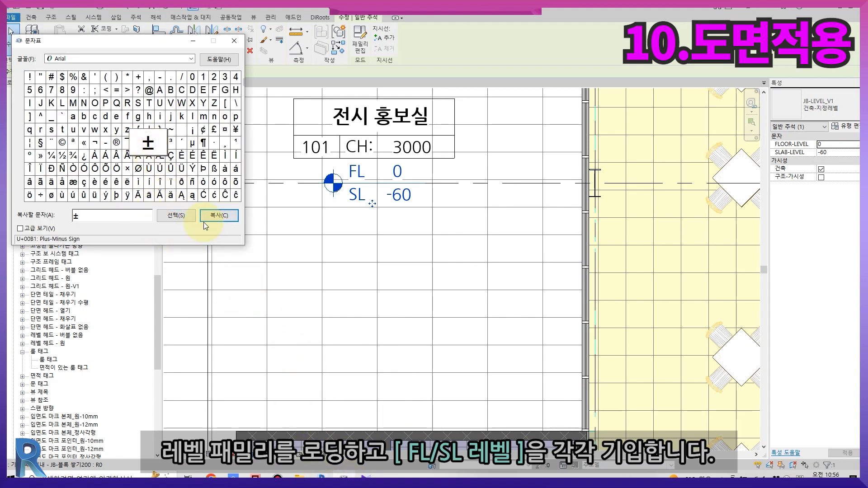
{"action": "left_click", "coordinate": [234, 40]}
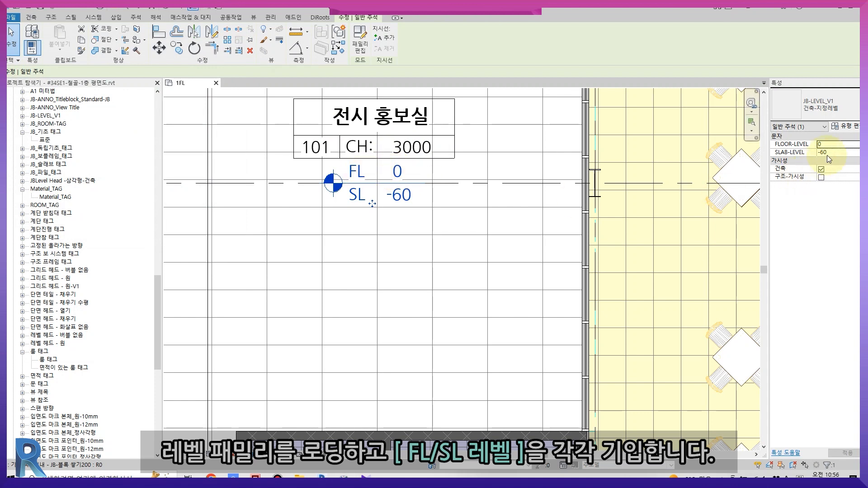
Set the level mark's FLOOR-LEVEL value to ±0
{"action": "left_click", "coordinate": [427, 297]}
{"action": "left_click", "coordinate": [364, 195]}
{"action": "left_click", "coordinate": [826, 144]}
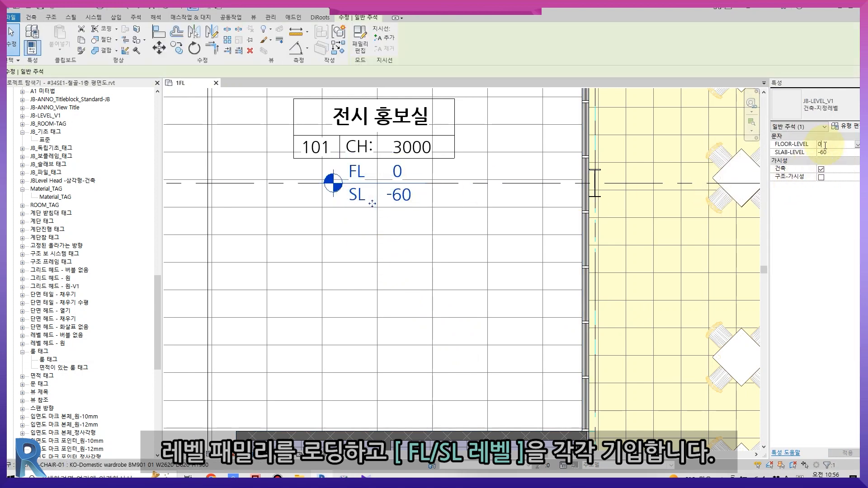
{"action": "type", "text": "±"}
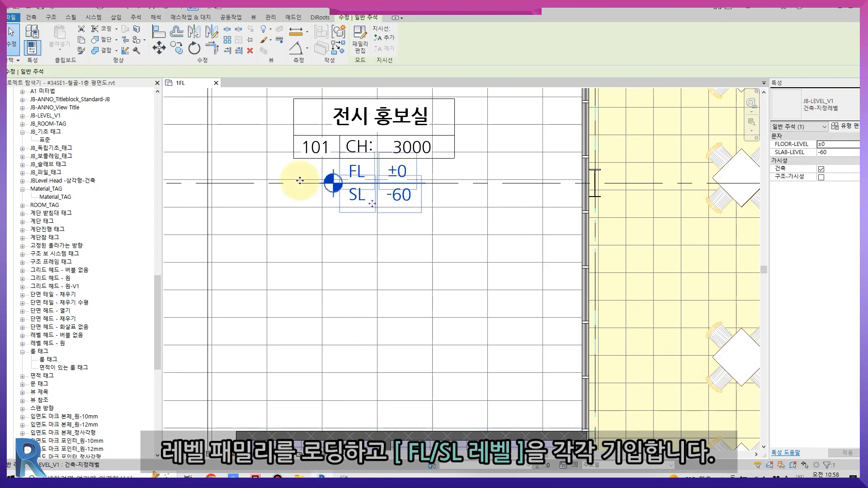
Open the JB-LEVEL_V1 family for editing from the project's family list
{"action": "left_click", "coordinate": [45, 116]}
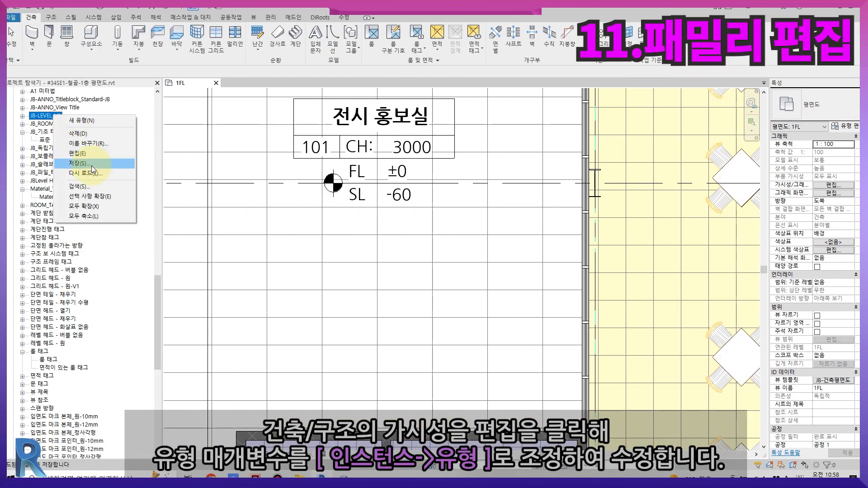
{"action": "left_click", "coordinate": [93, 154]}
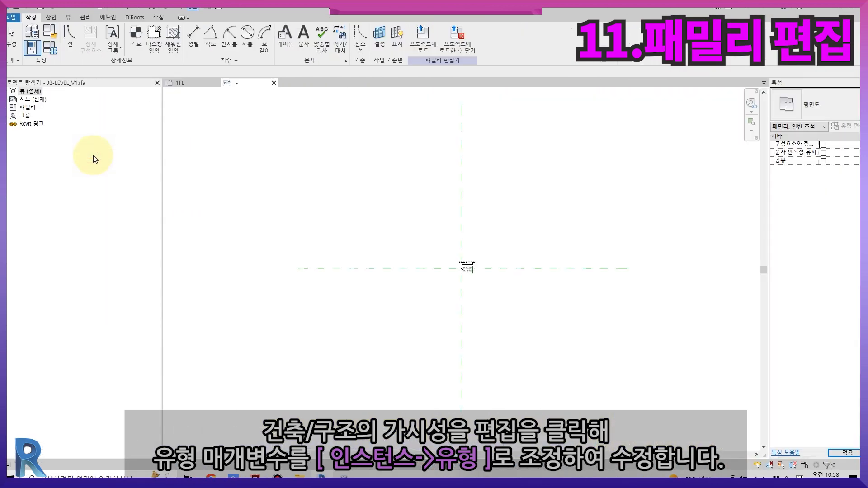
{"action": "scroll", "coordinate": [446, 240], "scroll_direction": "up", "scroll_amount": 2}
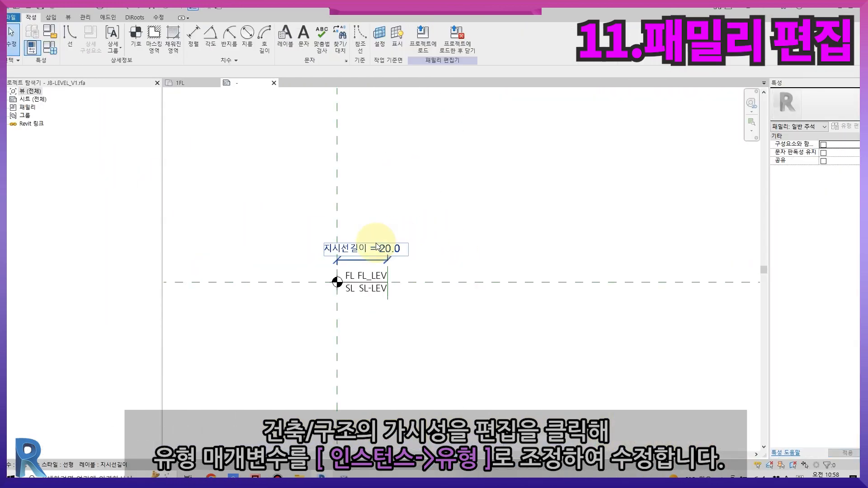
Change the 건축 visibility parameter from an instance to a type parameter (유형)
{"action": "left_click", "coordinate": [56, 46]}
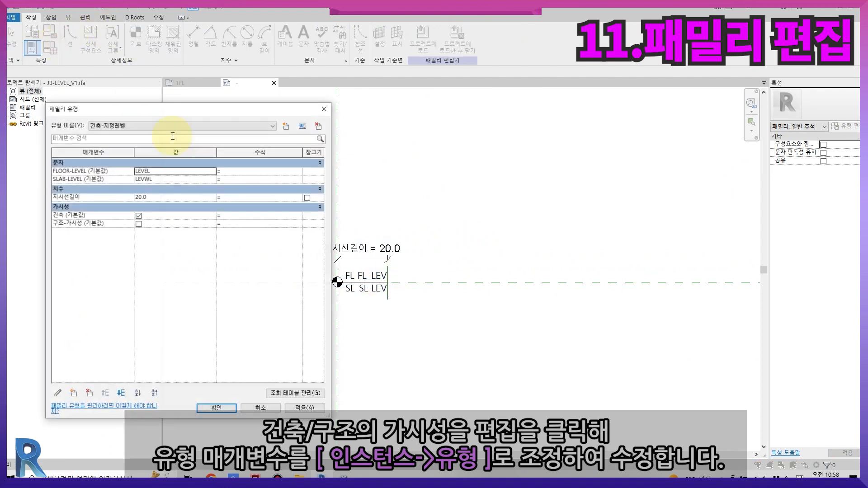
{"action": "left_click", "coordinate": [111, 217]}
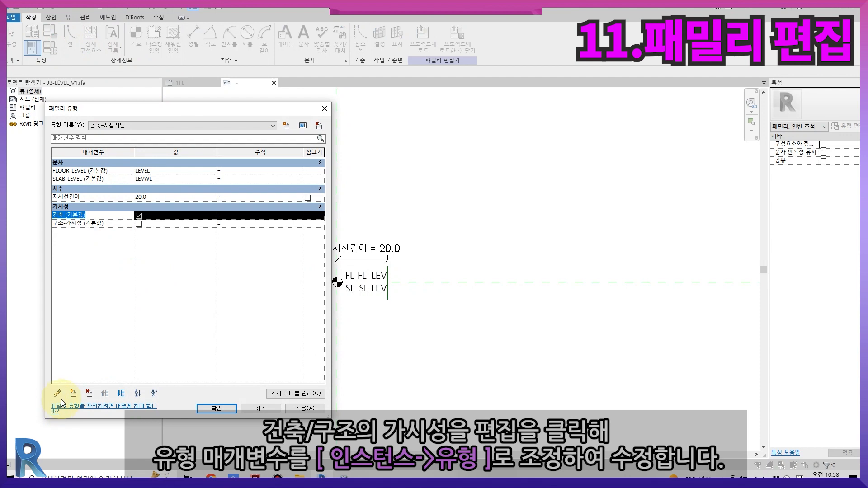
{"action": "left_click", "coordinate": [57, 394]}
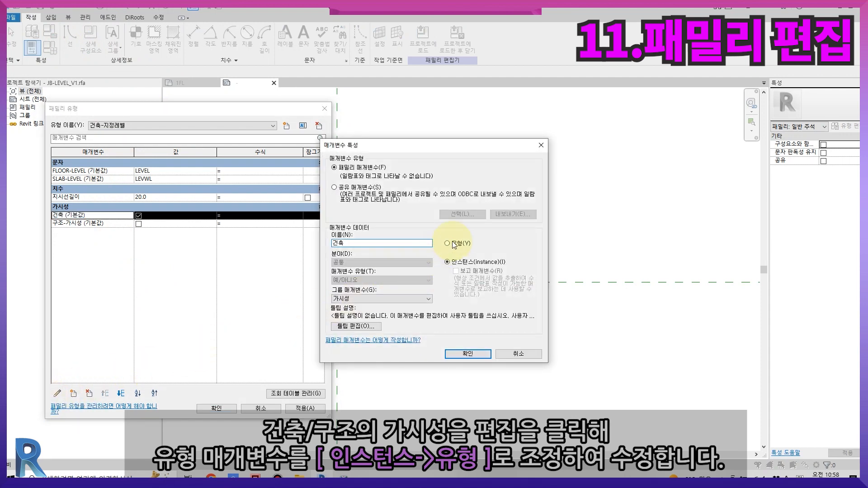
{"action": "left_click", "coordinate": [468, 355]}
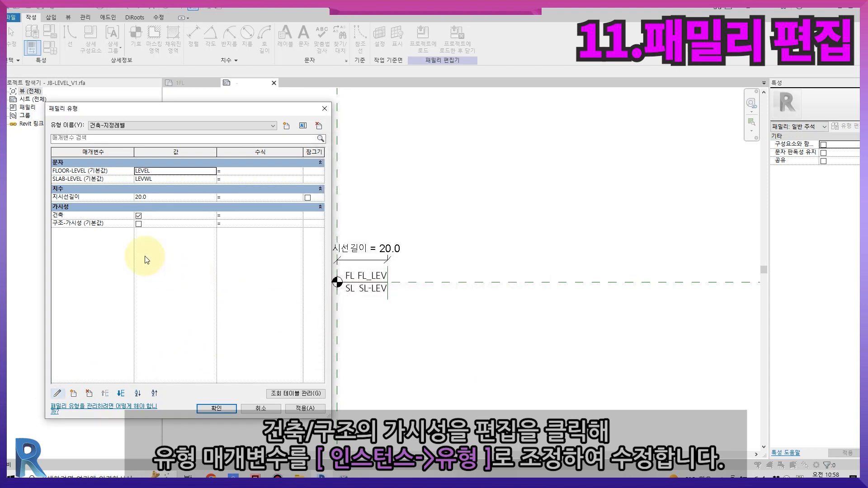
Change the 구조-가시성 parameter from an instance to a type parameter (유형)
{"action": "left_click", "coordinate": [89, 223]}
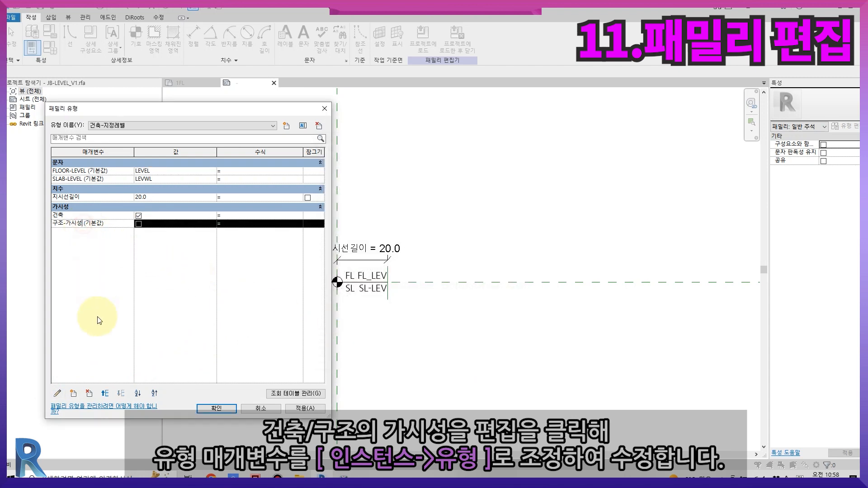
{"action": "left_click", "coordinate": [60, 395]}
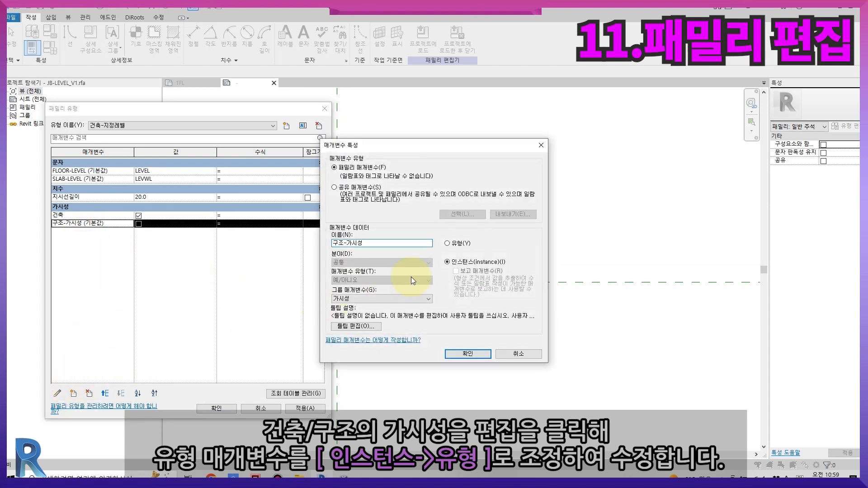
{"action": "left_click", "coordinate": [474, 356]}
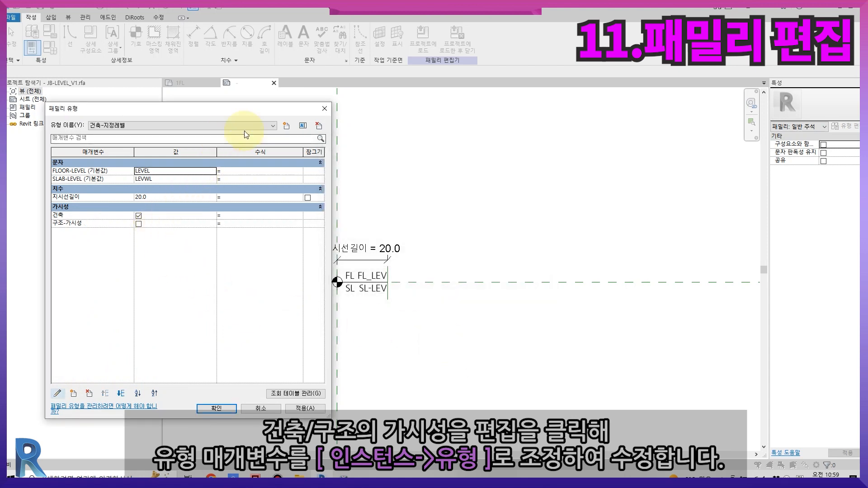
Switch the current family type to 구조-지정레벨 and accept the family type settings
{"action": "left_click", "coordinate": [231, 126]}
{"action": "left_click", "coordinate": [227, 138]}
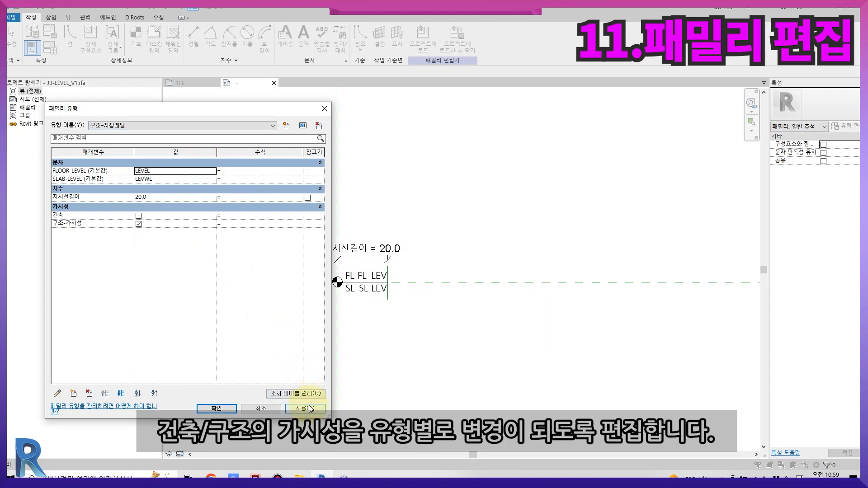
{"action": "left_click", "coordinate": [217, 409]}
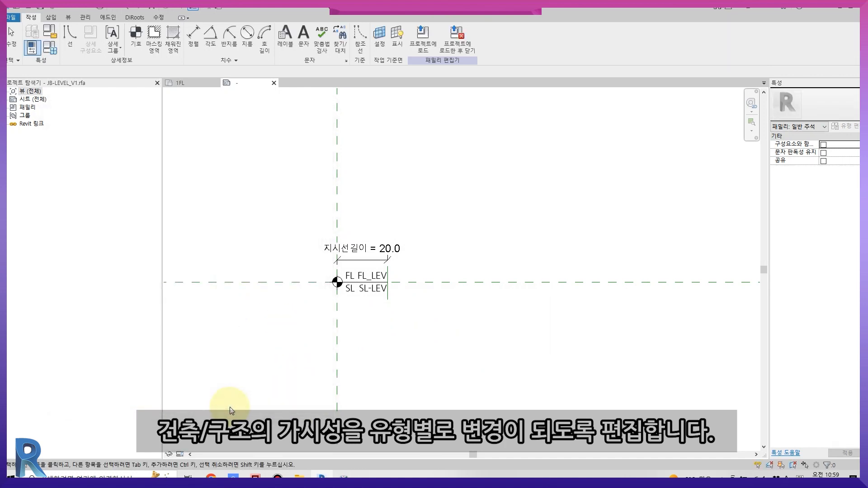
Load the level-mark family into the project and close it, saving over JB-LEVEL_V1.rfa and overwriting the project's existing version
{"action": "left_click", "coordinate": [462, 55]}
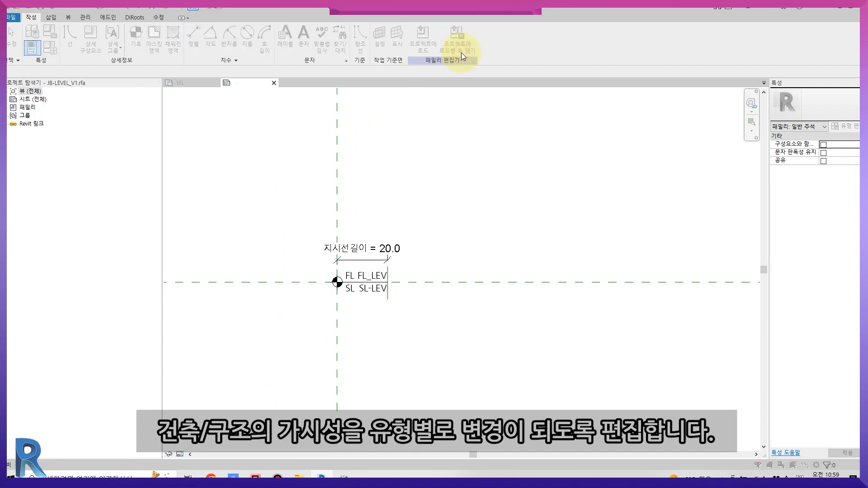
{"action": "left_click", "coordinate": [420, 247]}
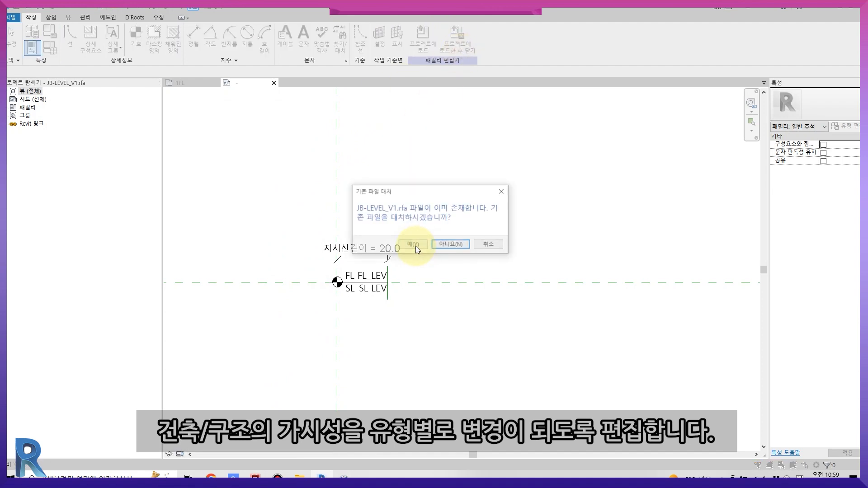
{"action": "left_click", "coordinate": [415, 246]}
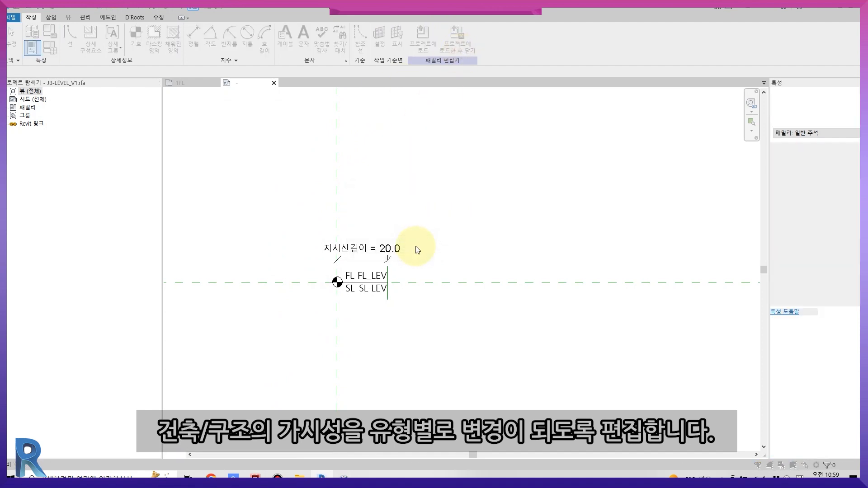
{"action": "left_click", "coordinate": [407, 228]}
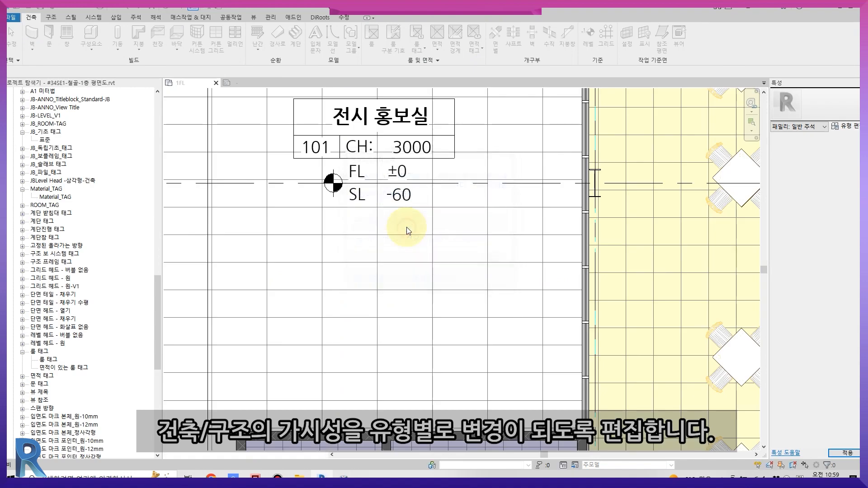
Switch the level mark below the 전시 홍보실 room tag to 구조-지정레벨 and back to 건축-지정레벨 to test the fill visibility
{"action": "left_click", "coordinate": [387, 180]}
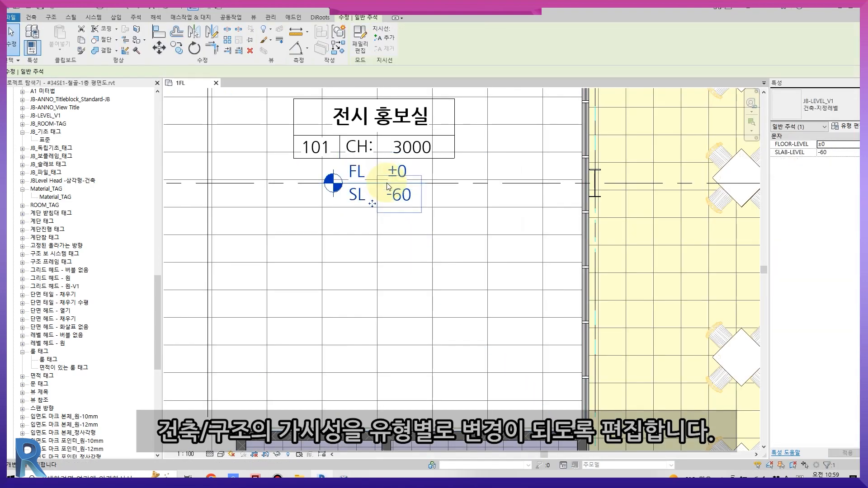
{"action": "left_click", "coordinate": [826, 113]}
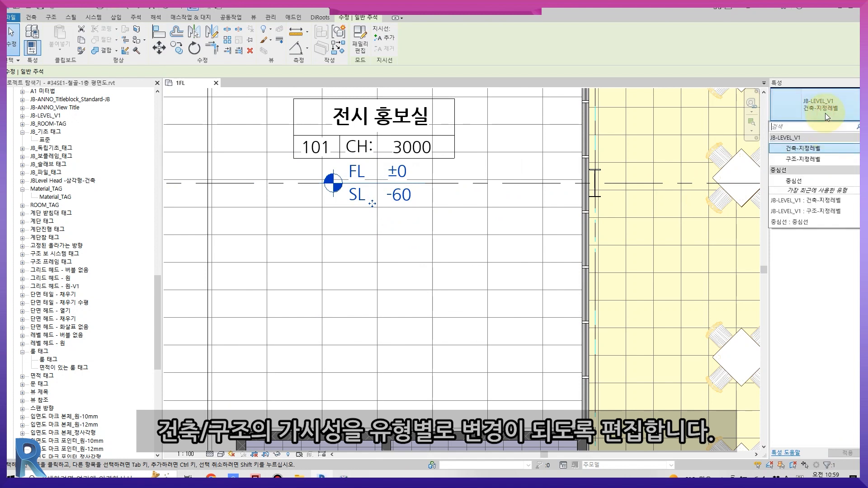
{"action": "left_click", "coordinate": [809, 159]}
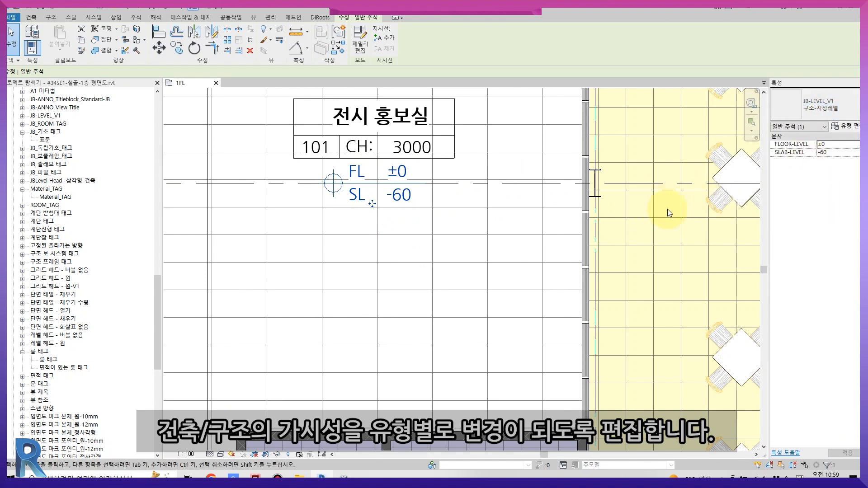
{"action": "left_click", "coordinate": [812, 115]}
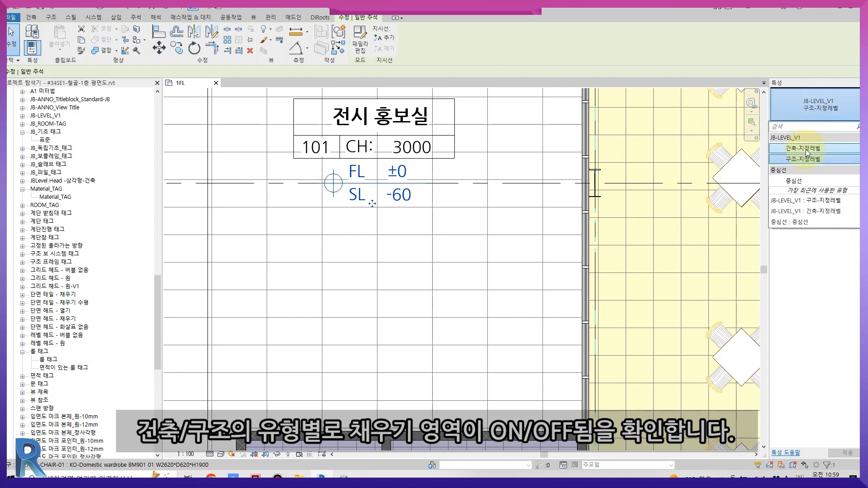
{"action": "left_click", "coordinate": [804, 149]}
{"action": "key", "text": "Escape"}
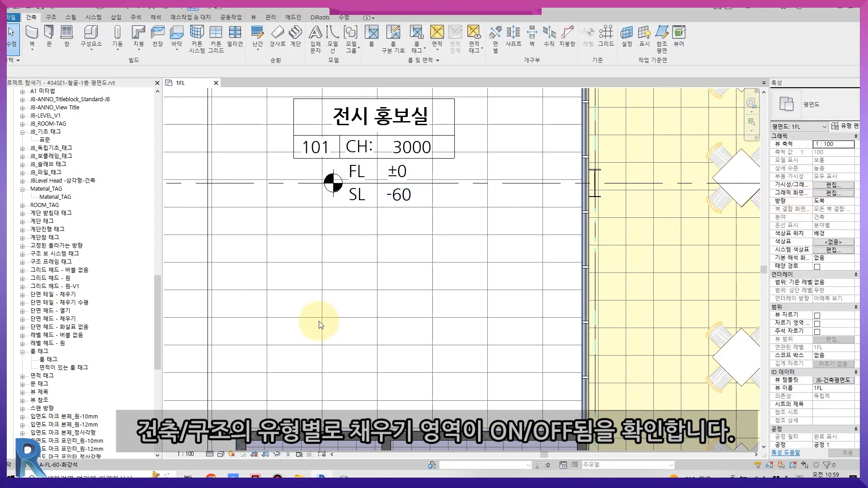
{"action": "middle_click_drag", "start_coordinate": [344, 300], "coordinate": [342, 341]}
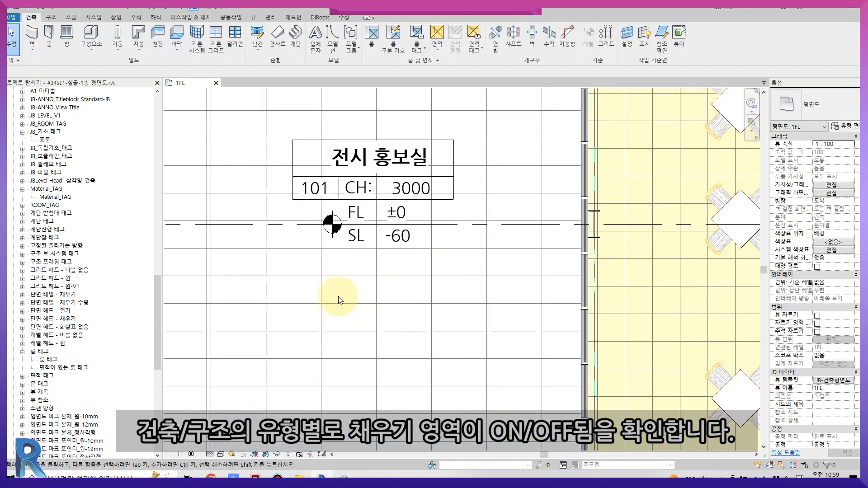
{"action": "scroll", "coordinate": [341, 300], "scroll_direction": "down", "scroll_amount": 3}
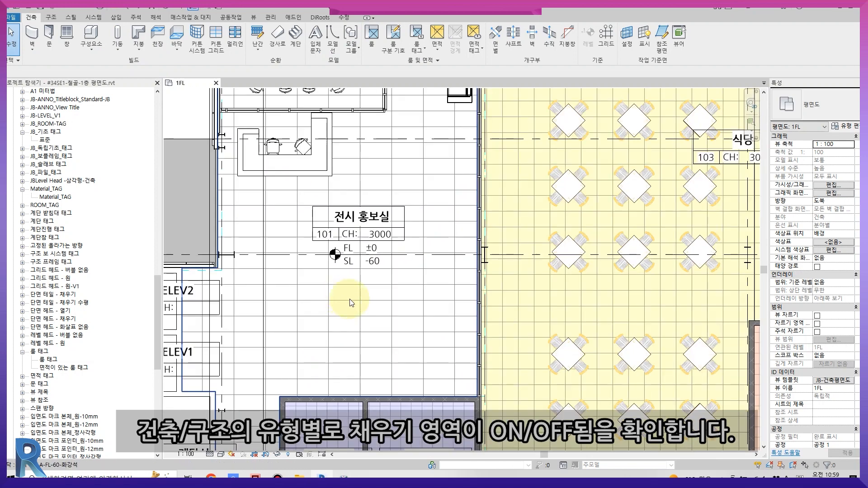
{"action": "scroll", "coordinate": [352, 303], "scroll_direction": "down", "scroll_amount": 2}
{"action": "scroll", "coordinate": [411, 297], "scroll_direction": "up", "scroll_amount": 5}
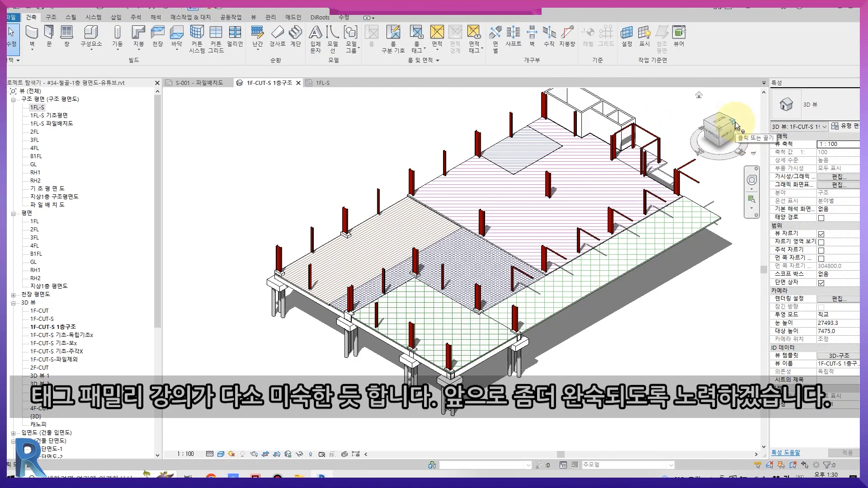
{"action": "left_click", "coordinate": [735, 121]}
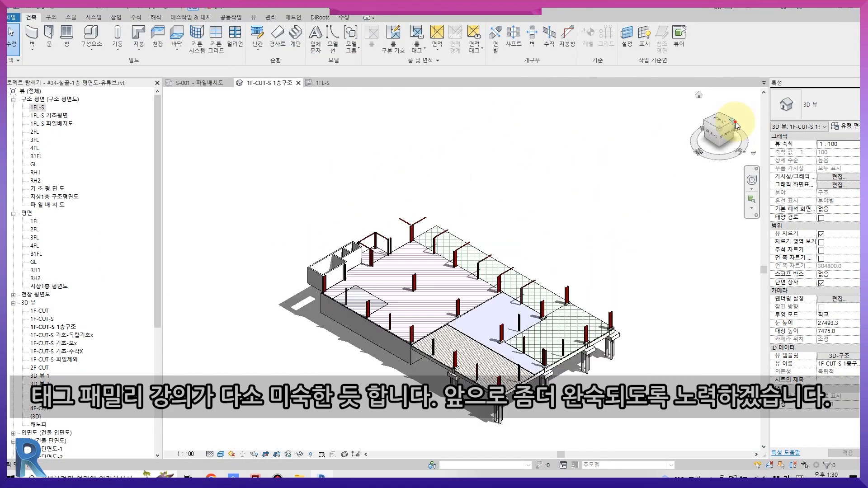
{"action": "scroll", "coordinate": [413, 330], "scroll_direction": "up", "scroll_amount": 5}
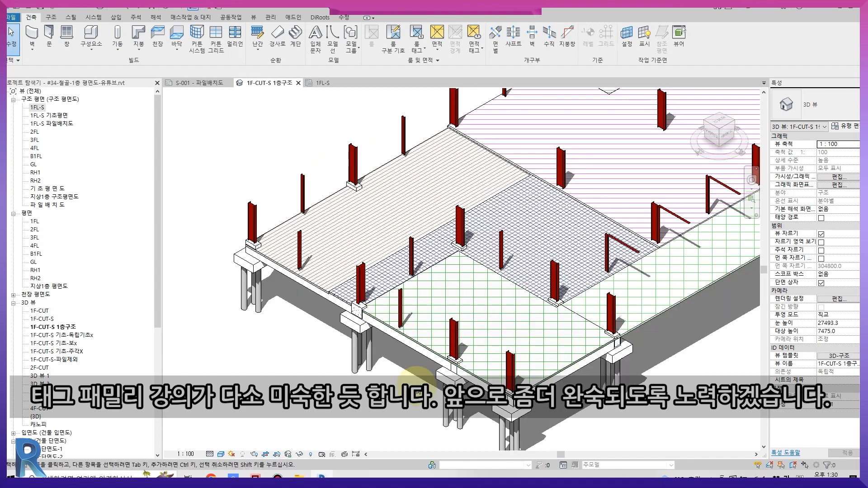
{"action": "middle_click_drag", "start_coordinate": [240, 266], "coordinate": [241, 277]}
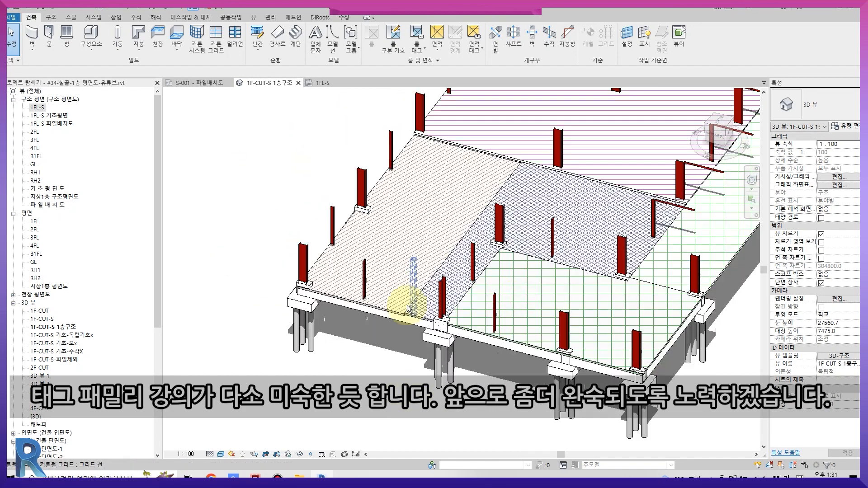
{"action": "scroll", "coordinate": [346, 265], "scroll_direction": "up", "scroll_amount": 2}
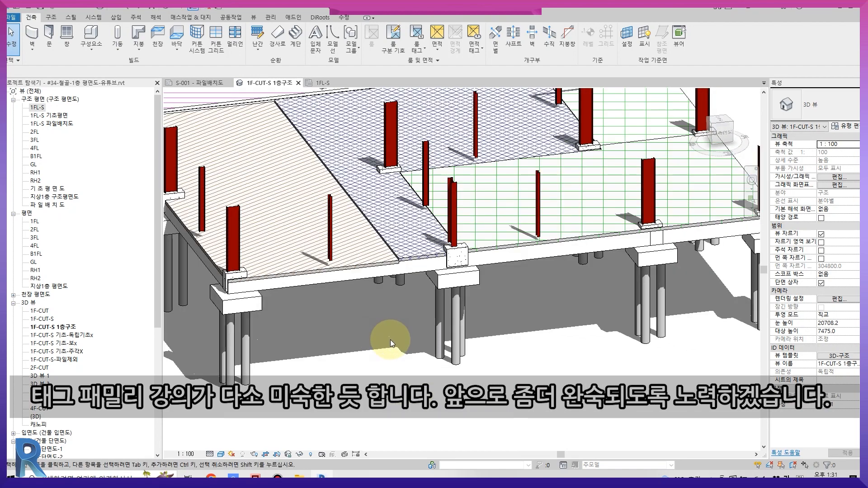